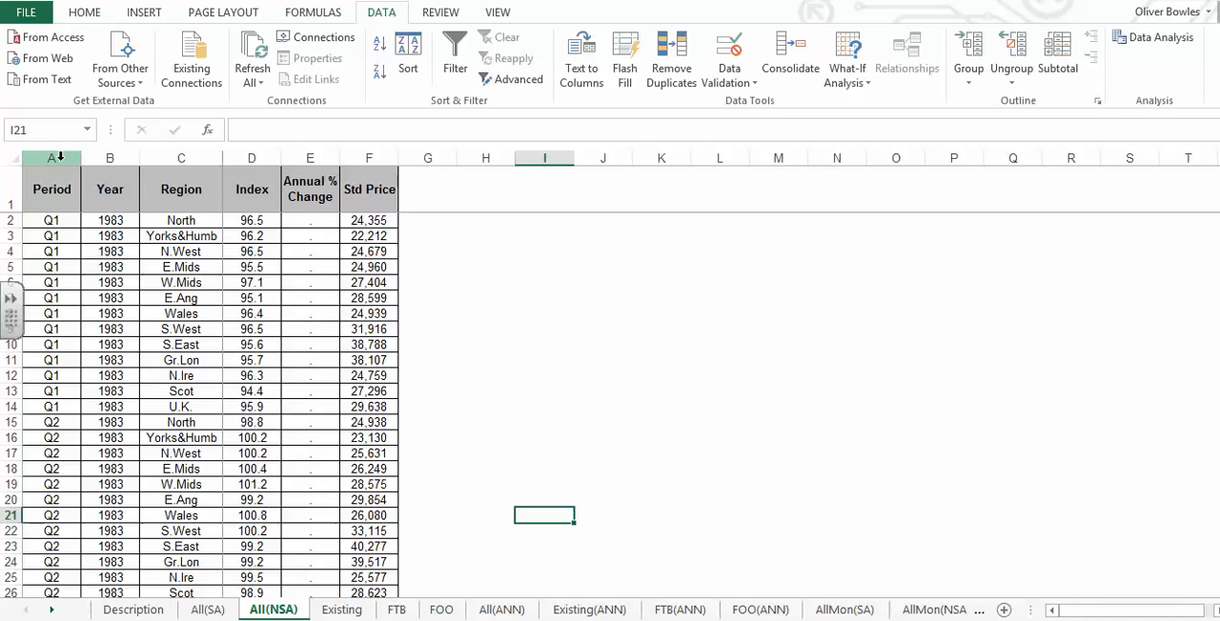
- Select columns A to F of the All(NSA) sheet and turn on filters for their header row
left_click_drag(76, 159, 196, 163)
left_click(95, 159)
left_click_drag(54, 159, 373, 159)
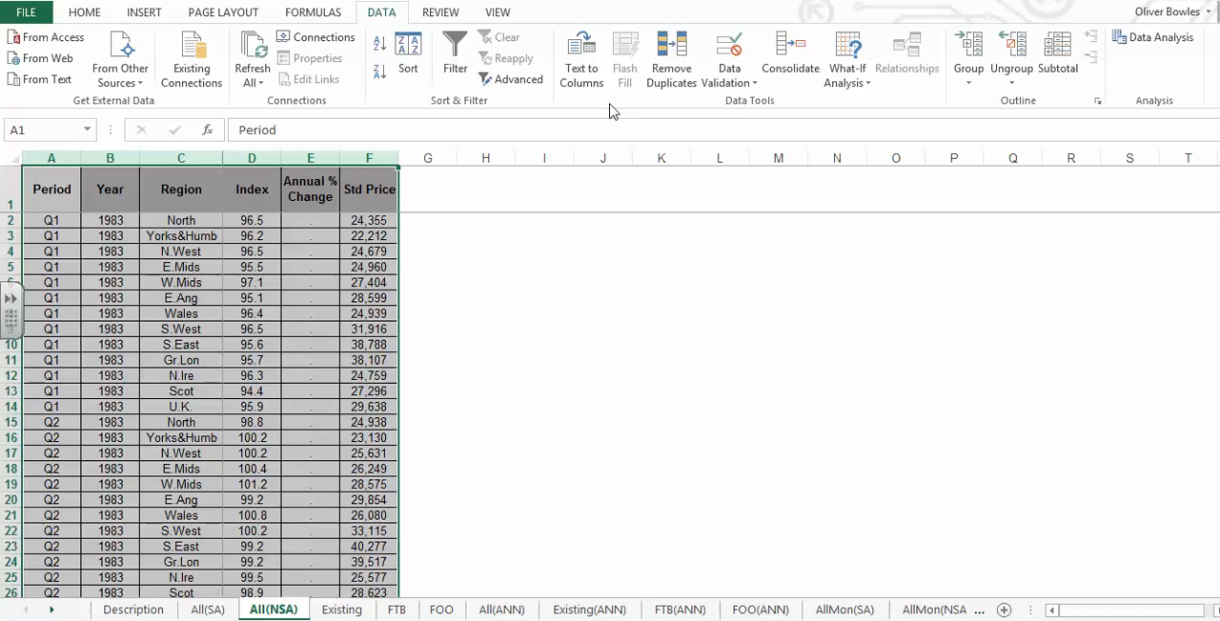
left_click(455, 55)
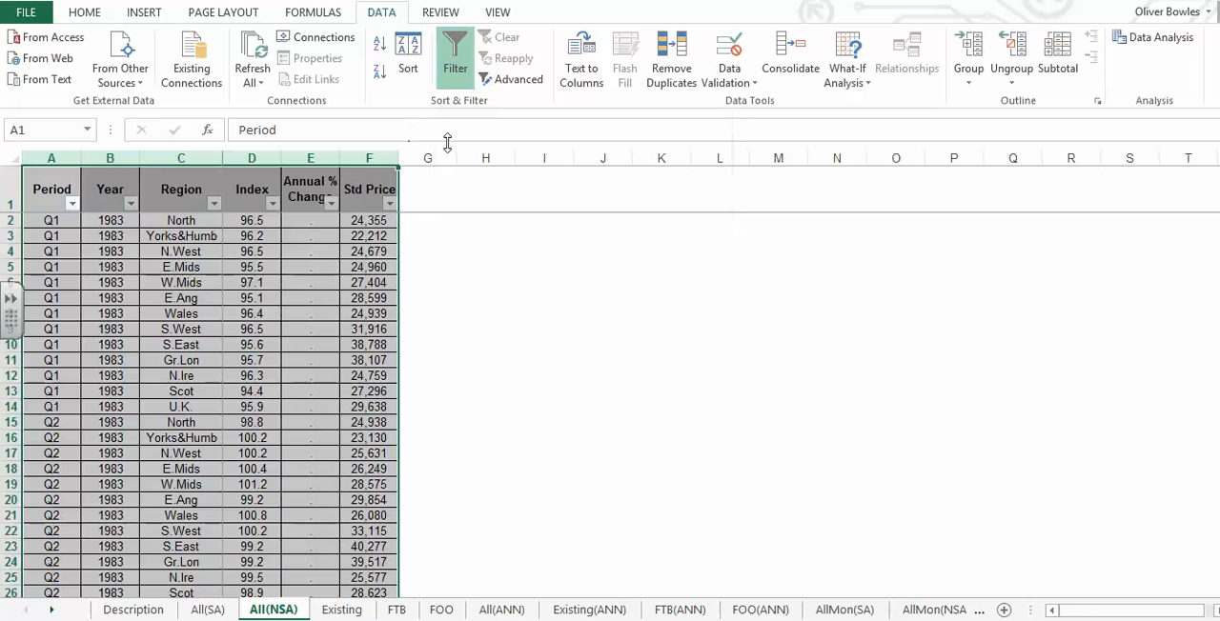
left_click(458, 47)
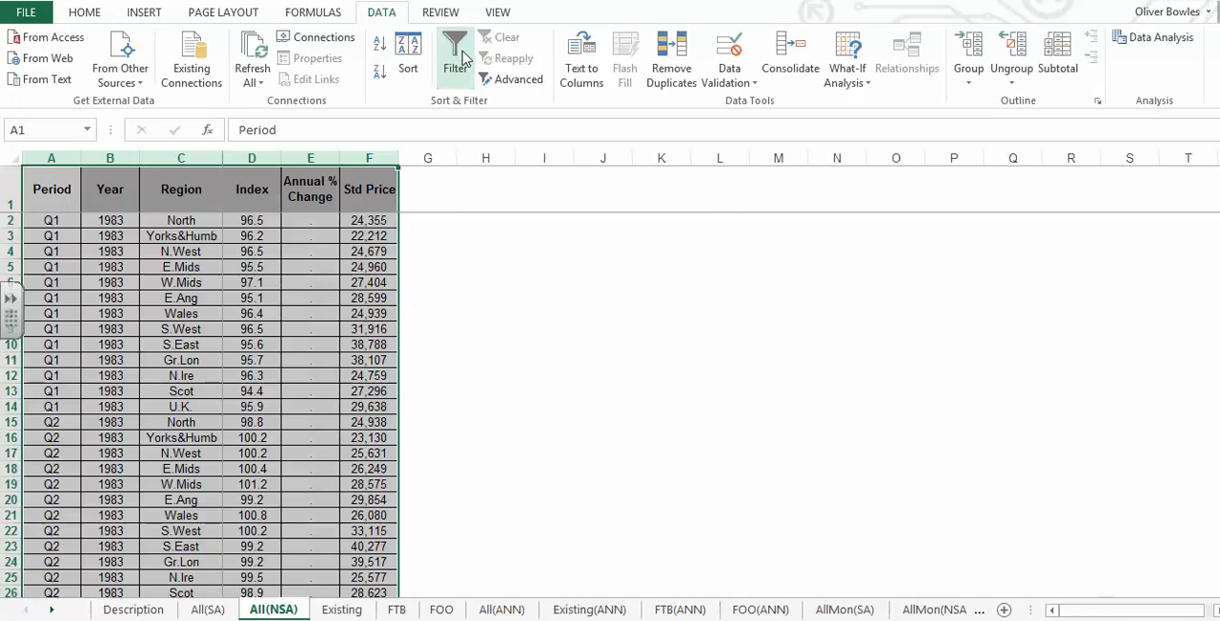
left_click(462, 59)
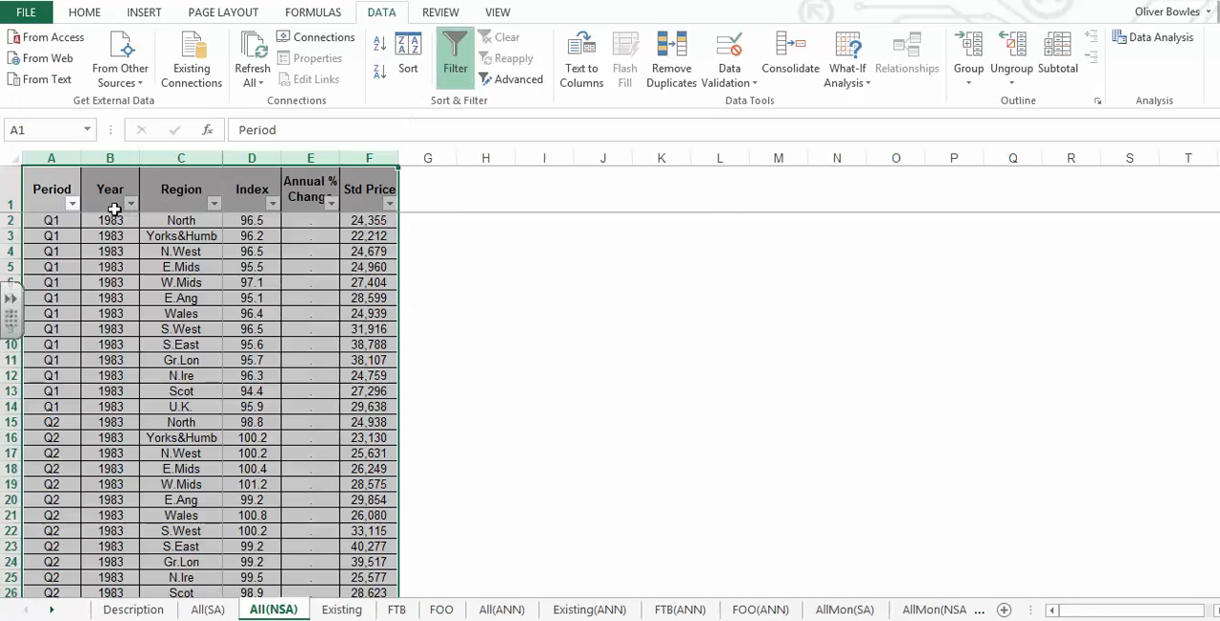
- Filter the Region column to show only N.West
left_click(208, 236)
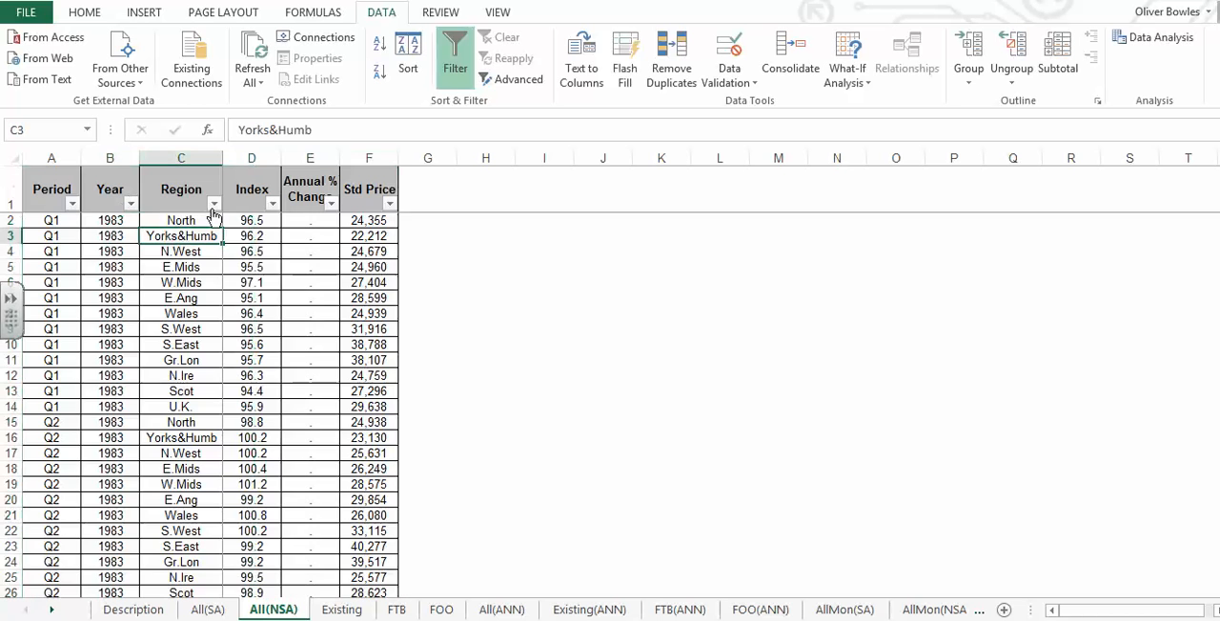
left_click(214, 205)
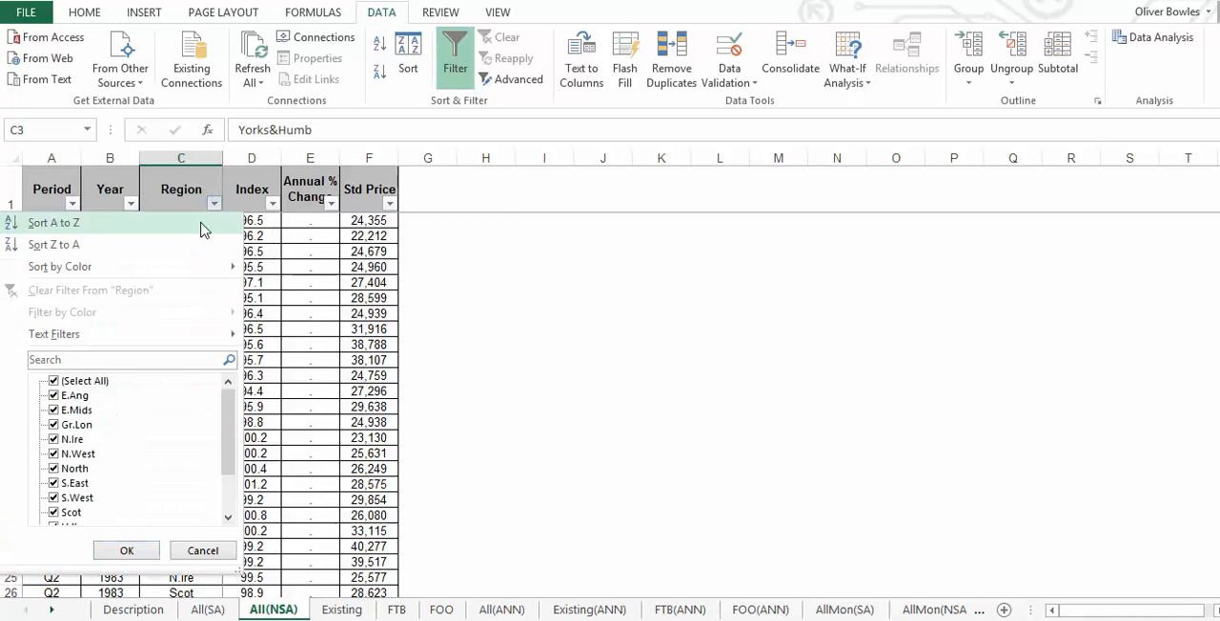
left_click(86, 381)
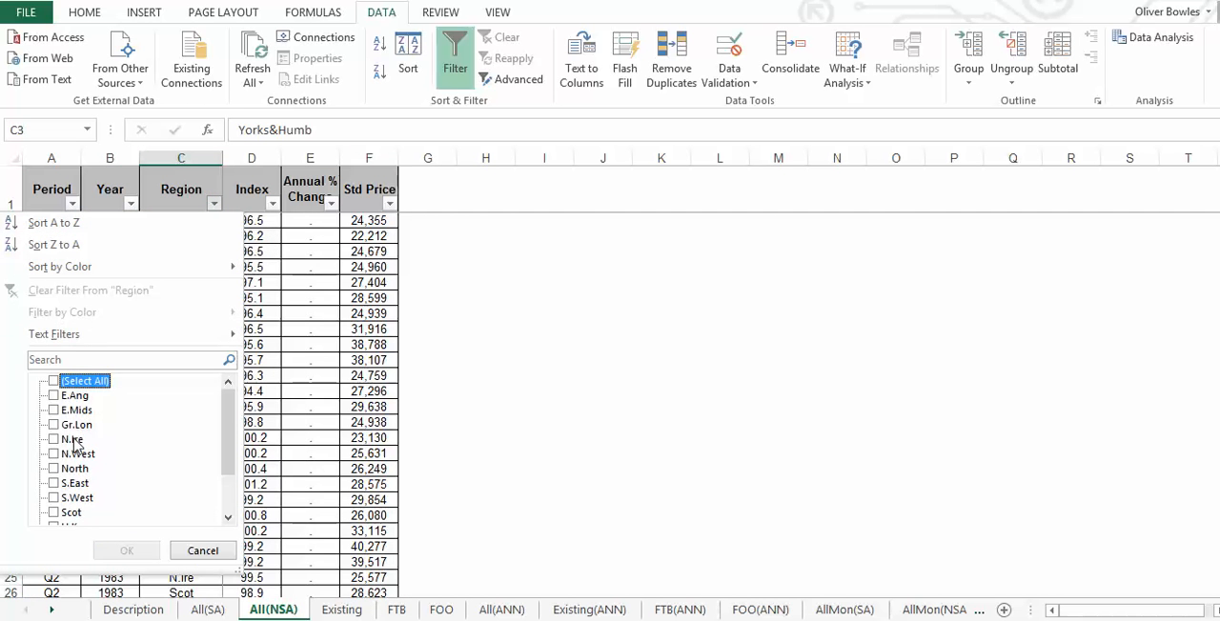
left_click(76, 454)
left_click(127, 551)
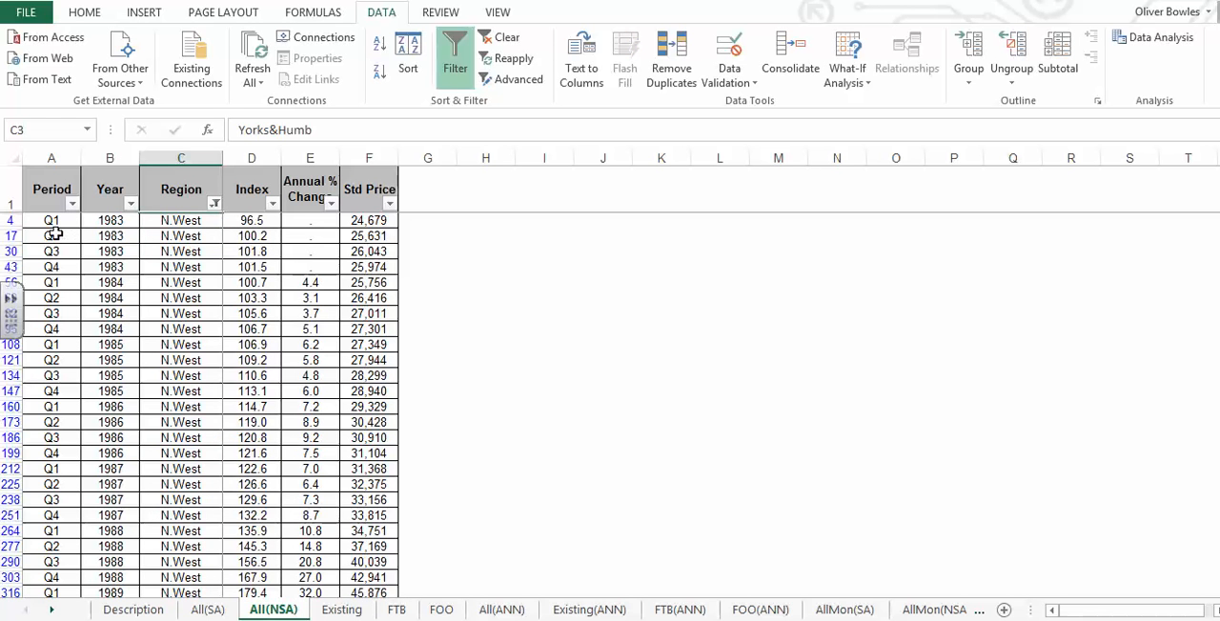
left_click_drag(59, 224, 68, 268)
left_click(69, 268)
key("alt+Tab")
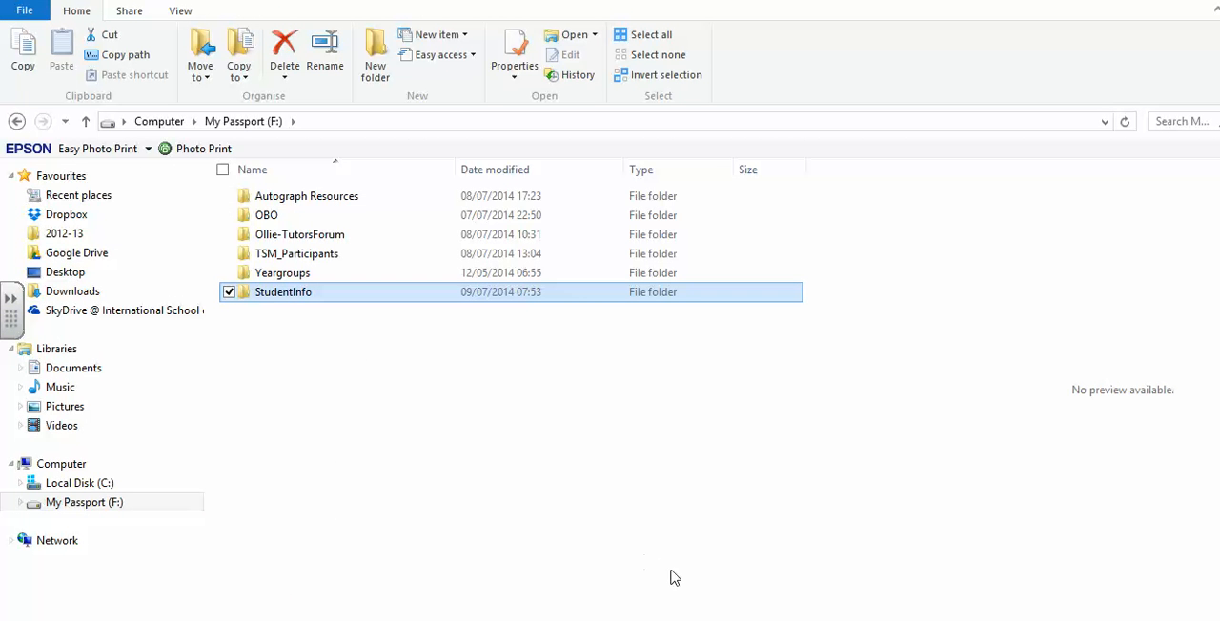
key("alt+Tab")
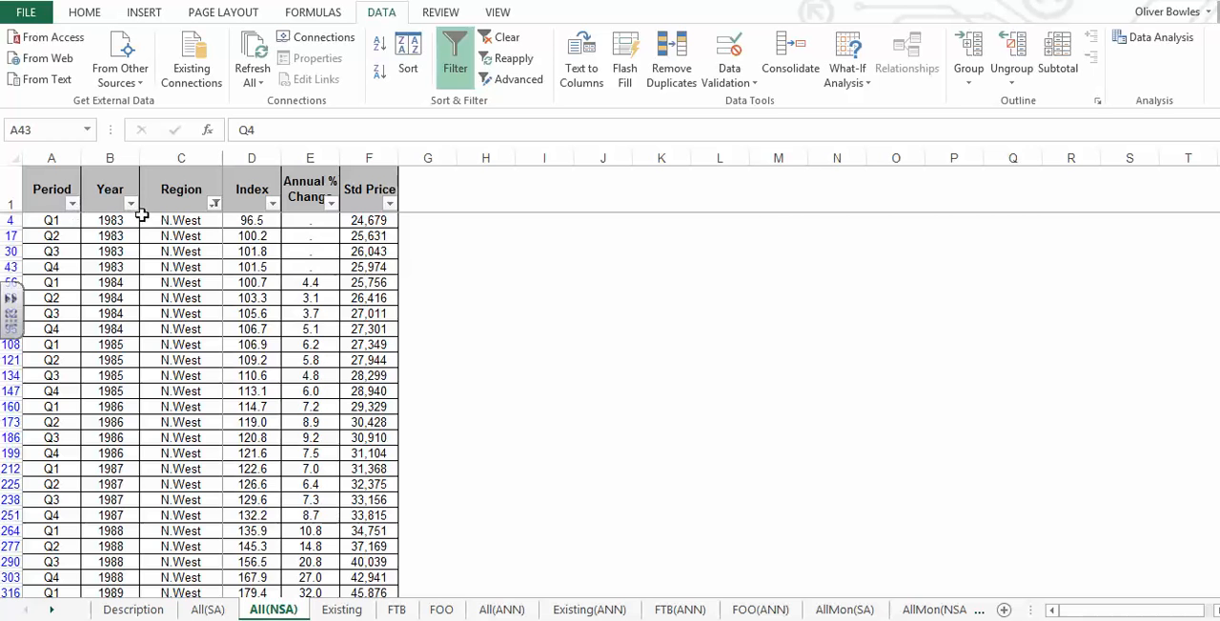
- Try averaging the four 1983 N.West standard prices in cell G4 with =AVERAGE(F4:F43)
left_click_drag(375, 222, 379, 235)
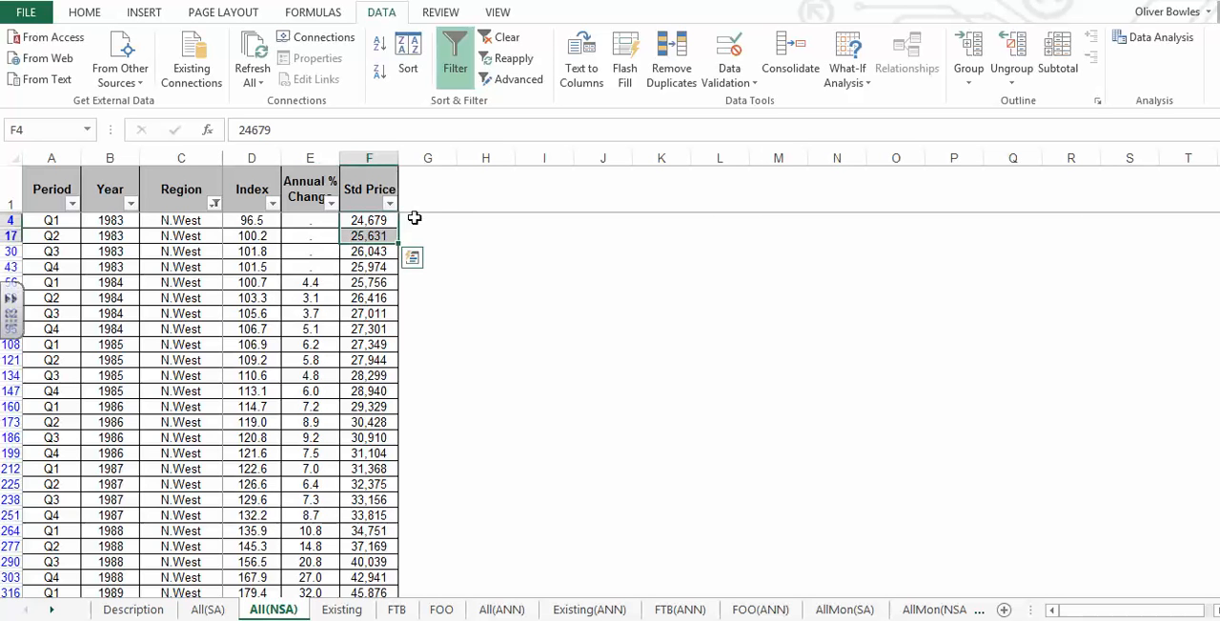
double_click(415, 219)
type("=")
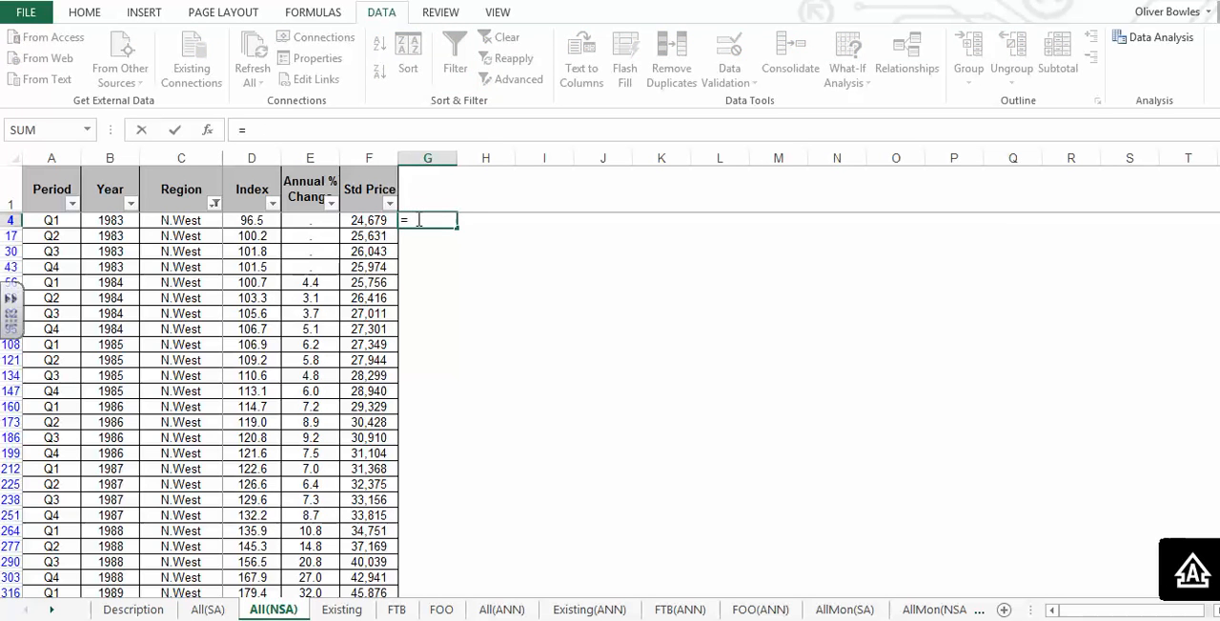
type("AVERAGE5")
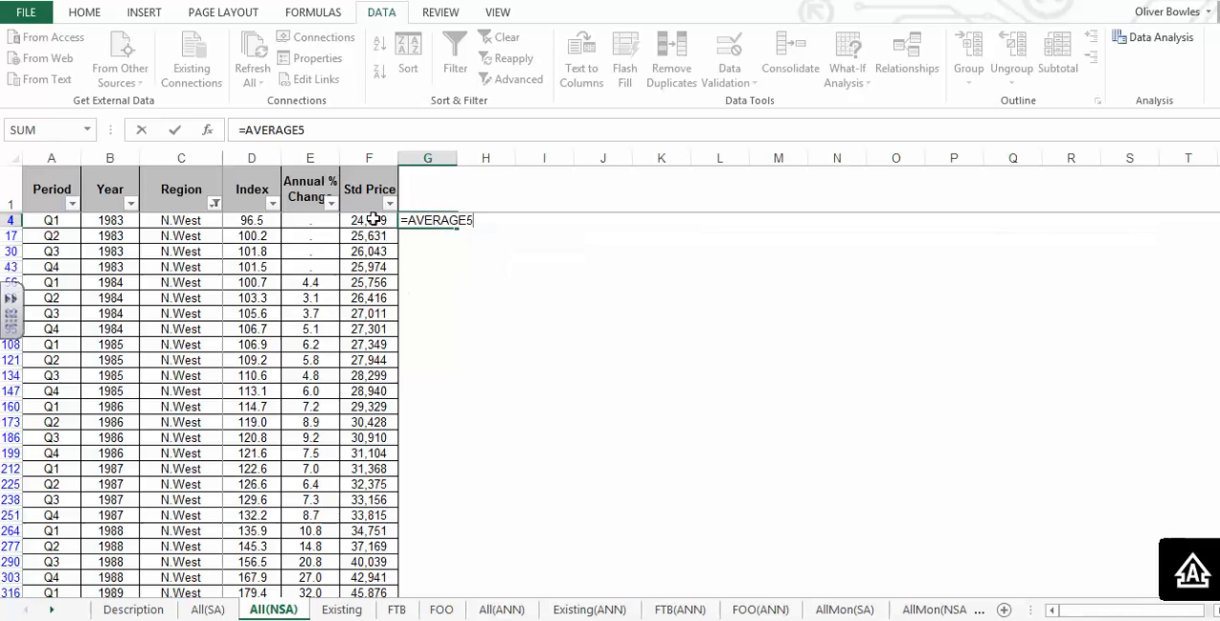
key("BackSpace")
type("(")
left_click_drag(371, 219, 372, 262)
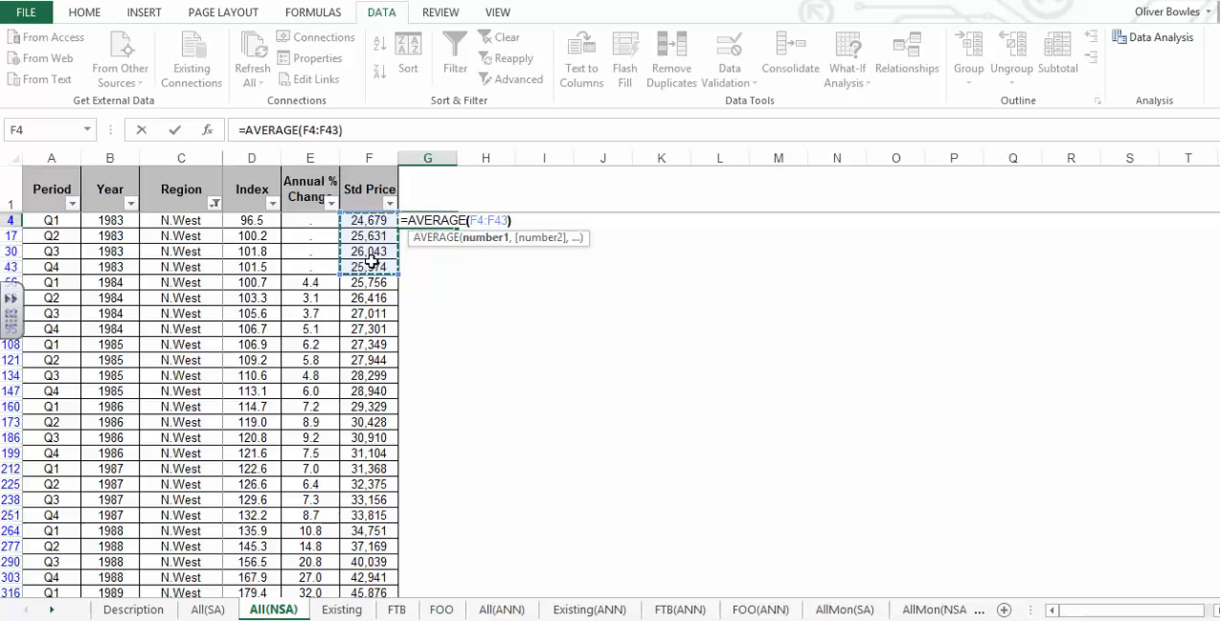
key("Return")
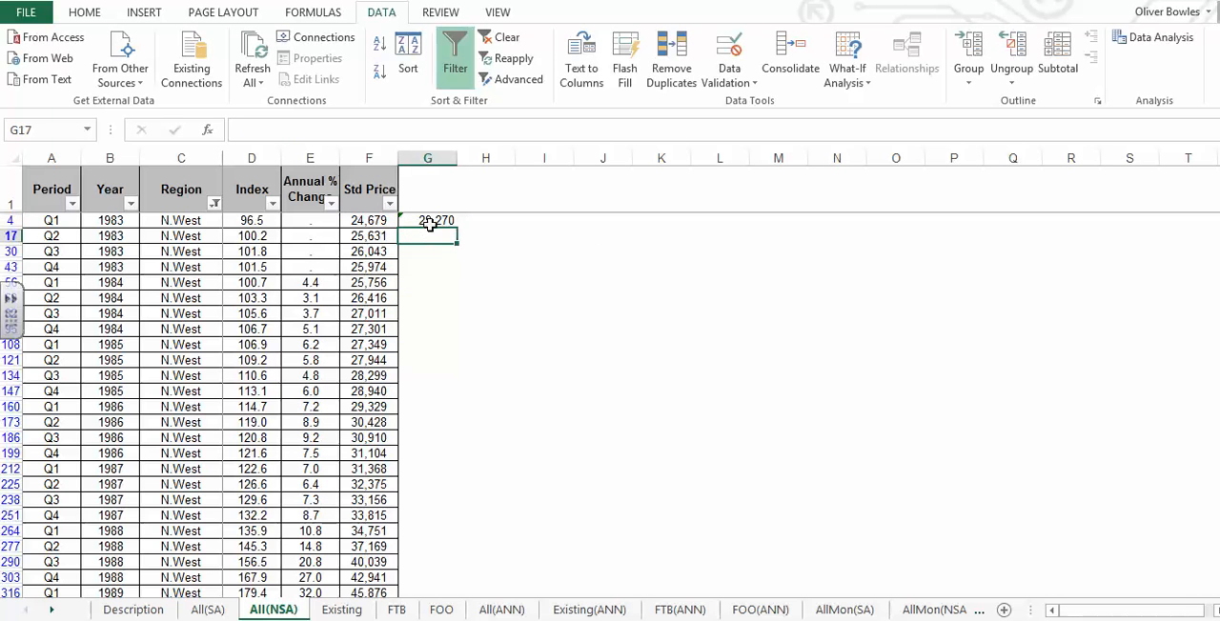
- Delete the trial average formula from cell G4
left_click(430, 222)
key("BackSpace")
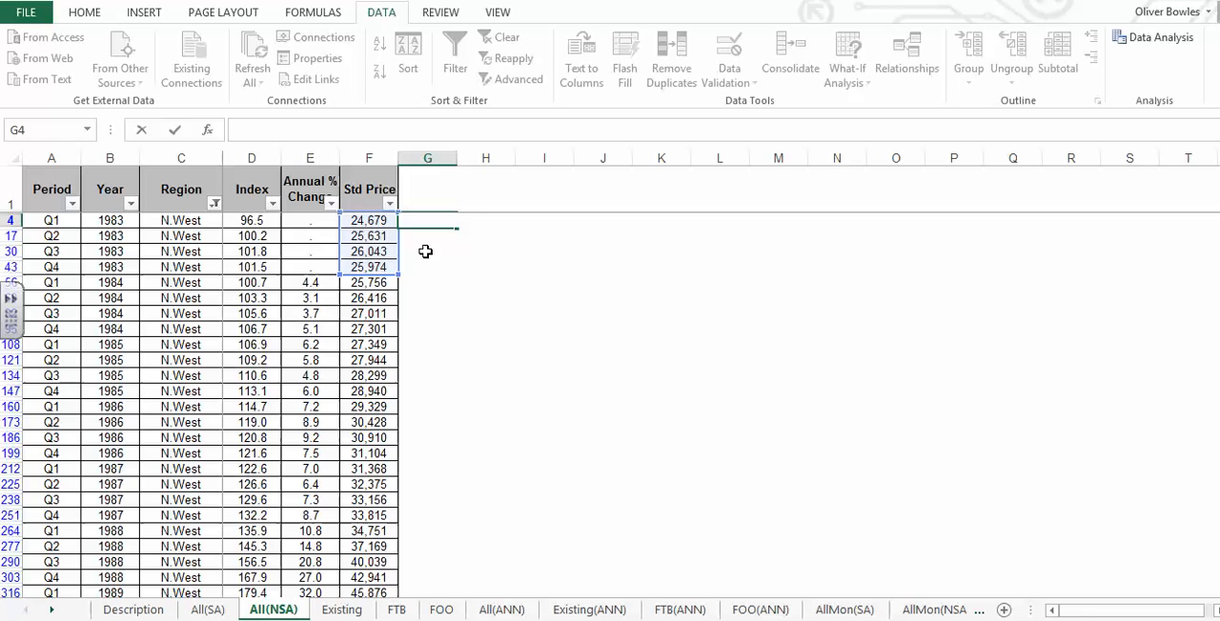
left_click(426, 252)
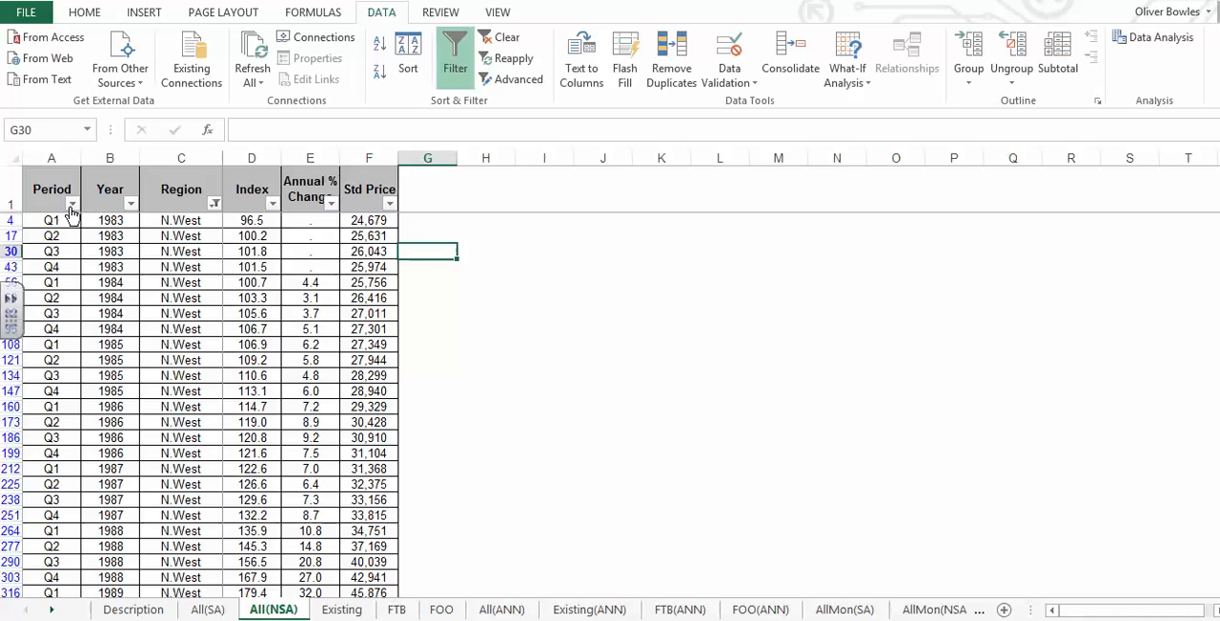
- Filter the Period column to show only Q2
left_click(71, 203)
left_click(55, 381)
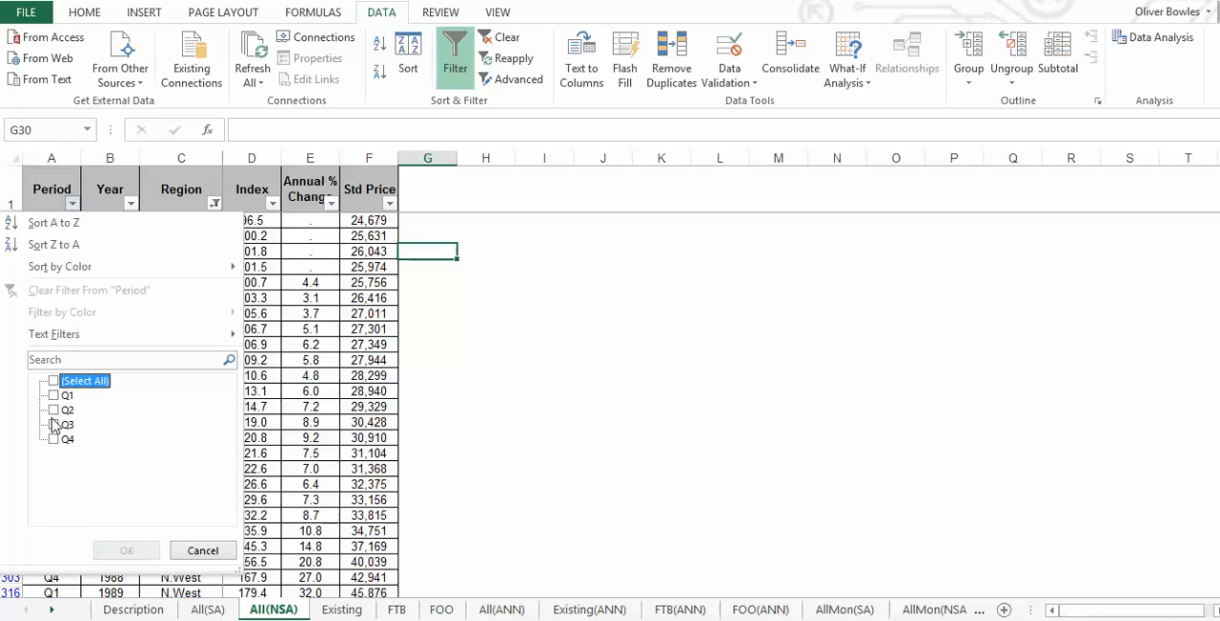
left_click(55, 410)
left_click(128, 550)
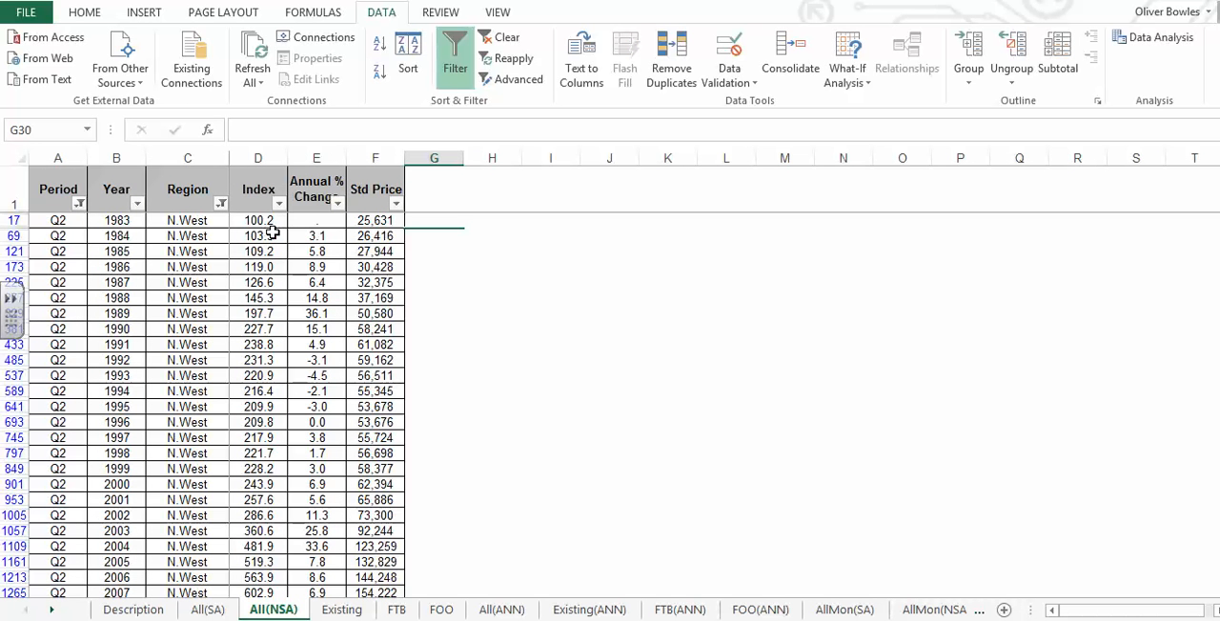
- Copy the filtered Year values from 1983 through 2013, cells B17 to B1577
left_click_drag(122, 220, 119, 282)
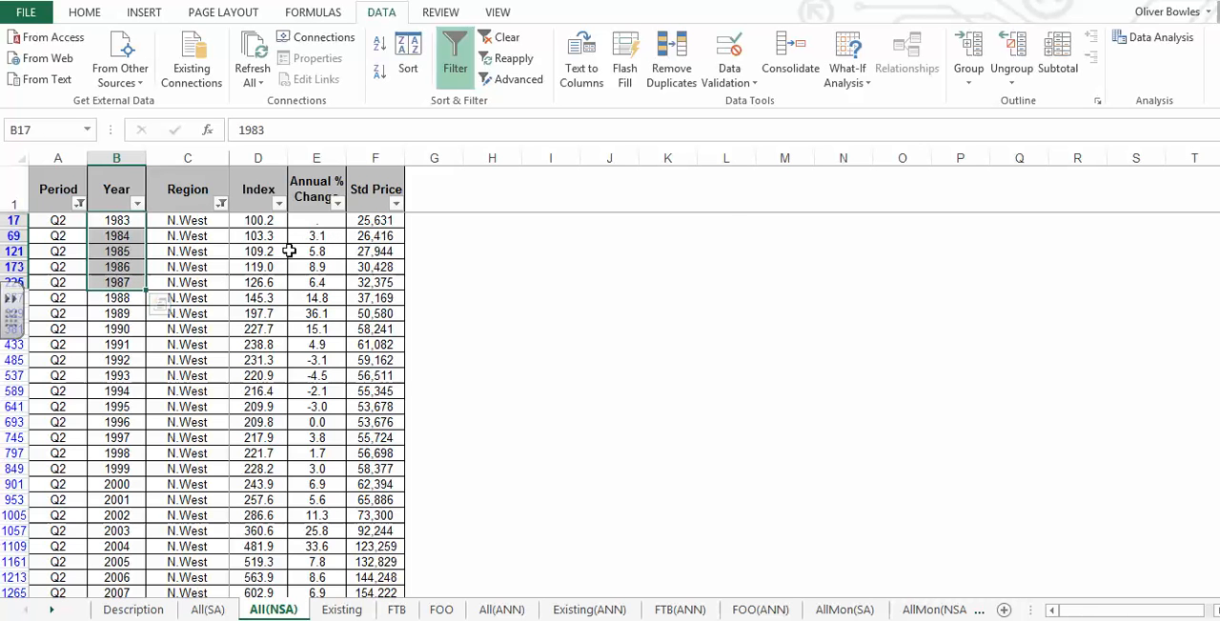
left_click(127, 222)
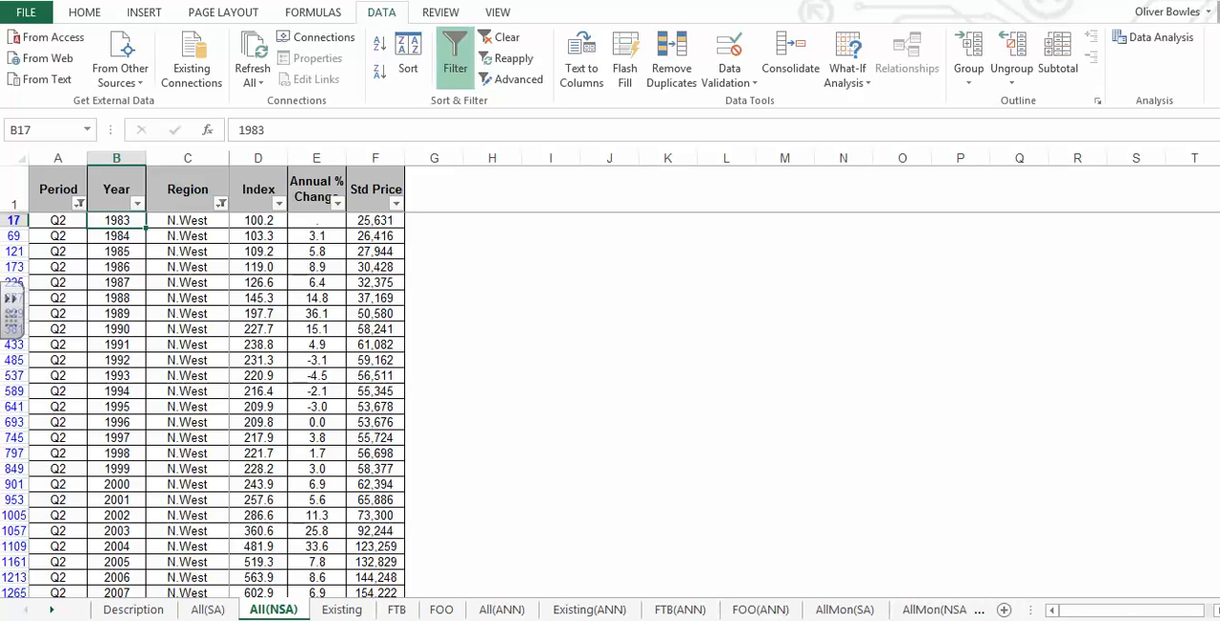
scroll(934, 591, "down", 5)
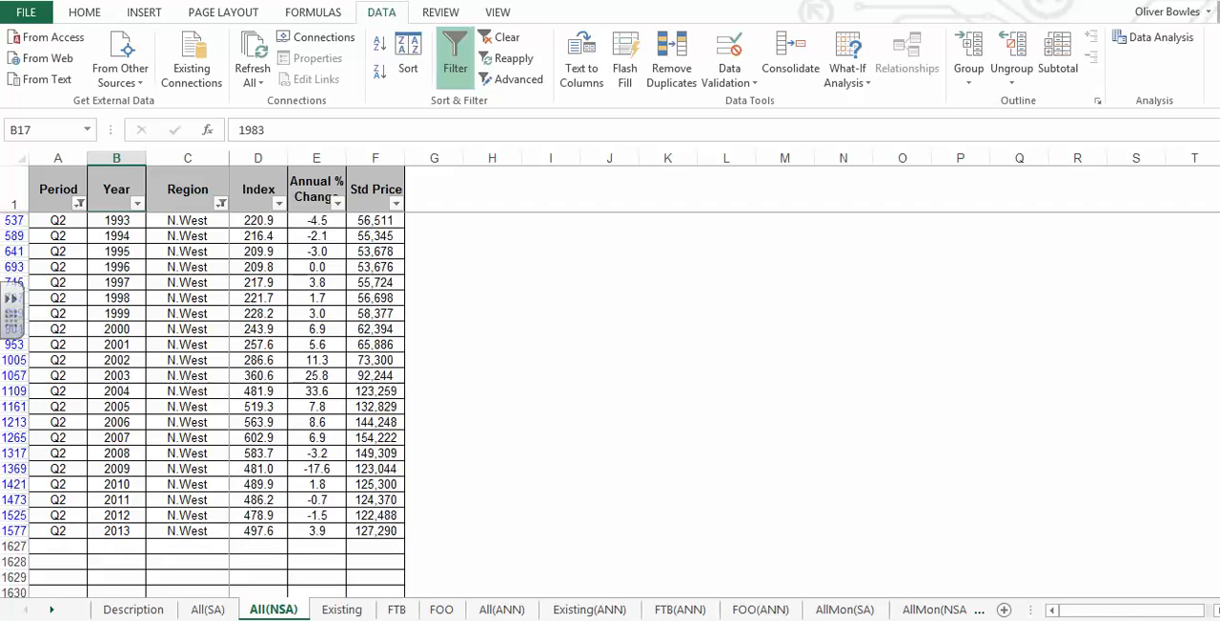
left_click(105, 469, "shift")
right_click(105, 468)
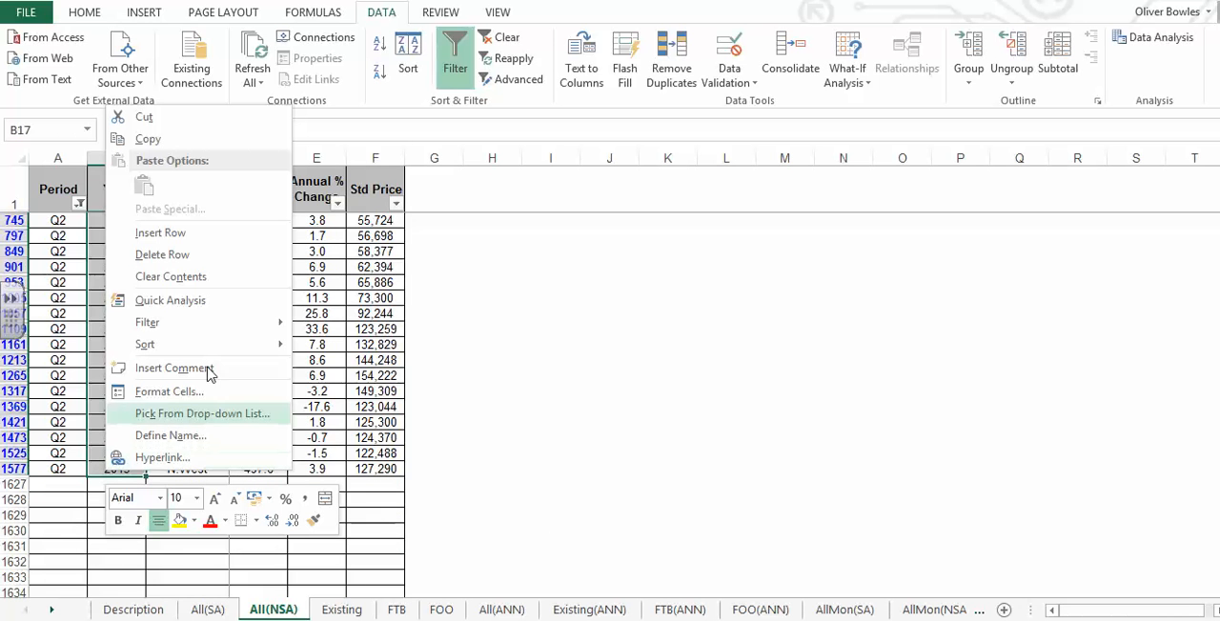
left_click(148, 139)
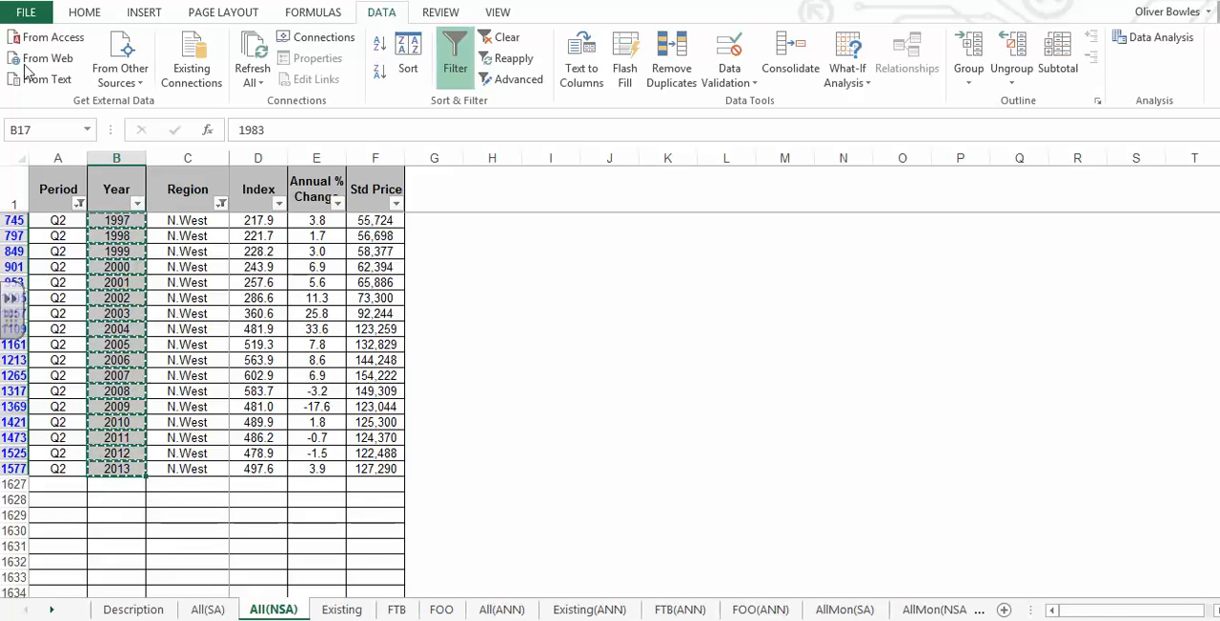
- Create a new blank workbook and paste the copied years into column A starting at A1
left_click(26, 12)
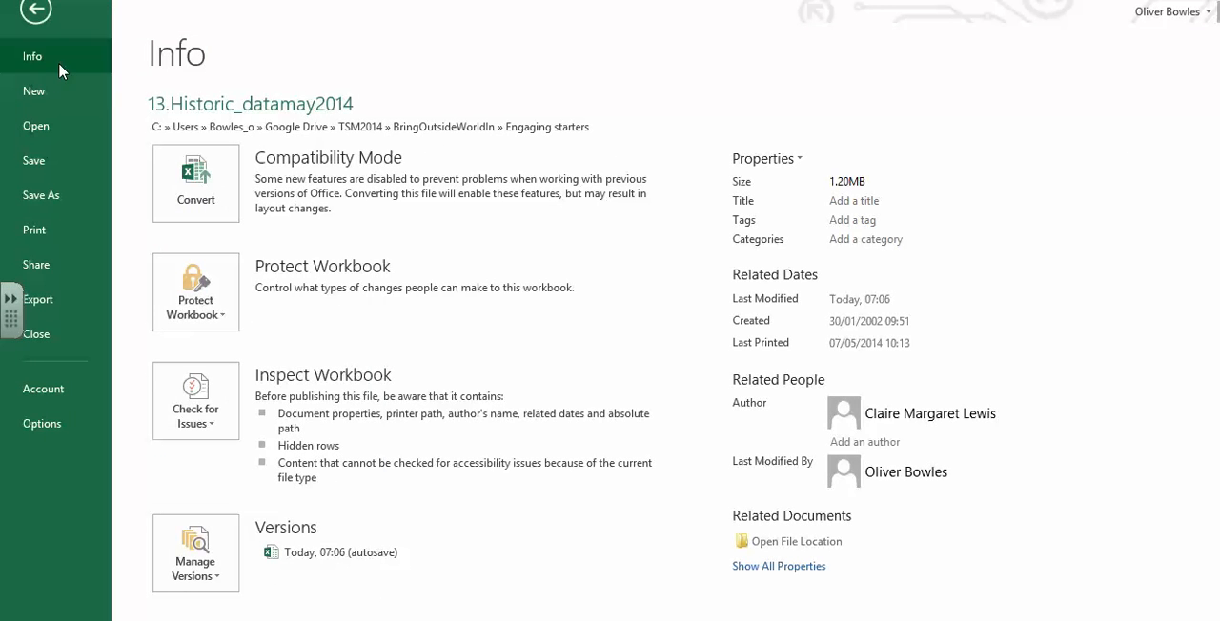
left_click(46, 87)
left_click(267, 254)
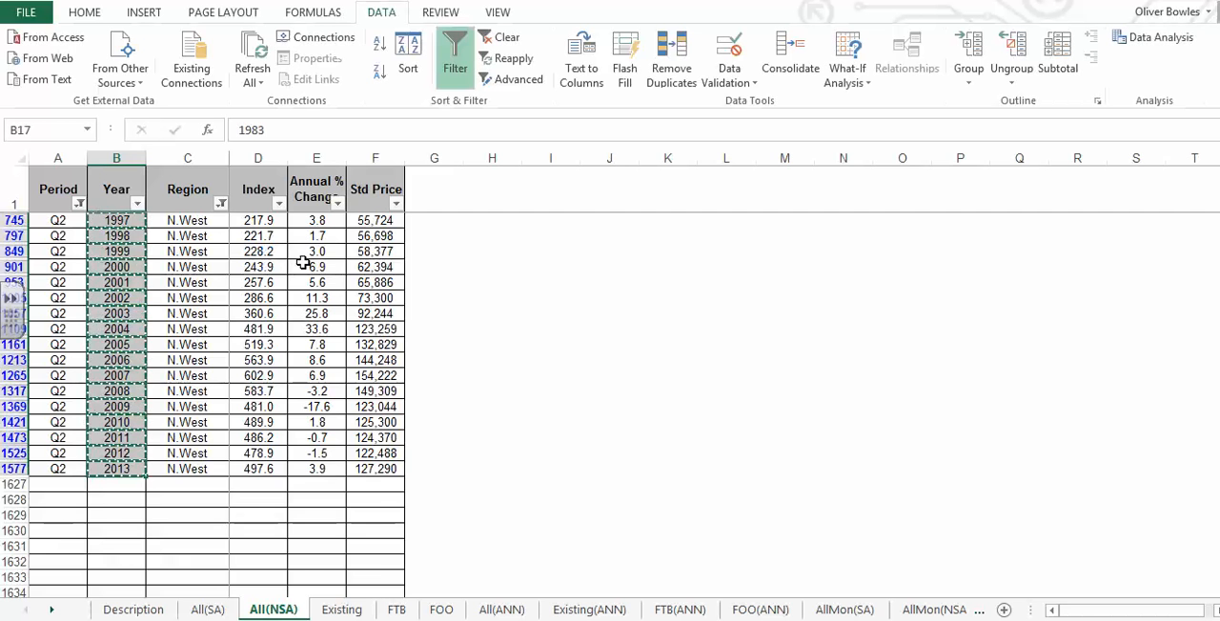
key("ctrl+v")
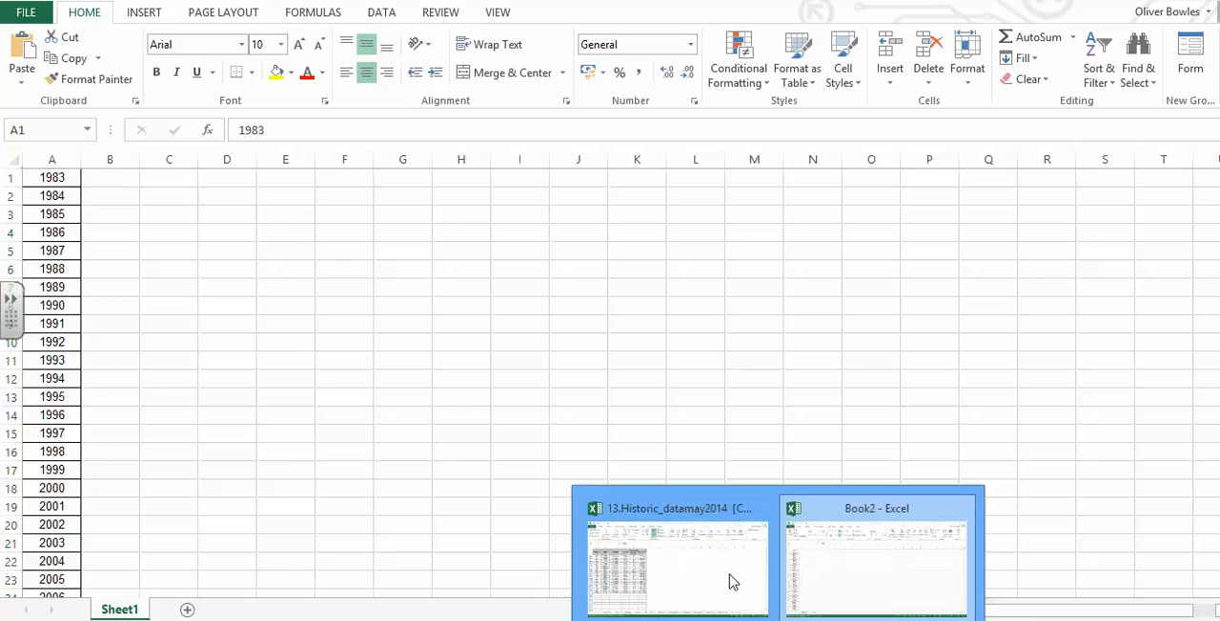
- Return to the 13.Historic_datamay2014 workbook and copy the filtered Std Price values for 1983 through 2013
left_click(710, 572)
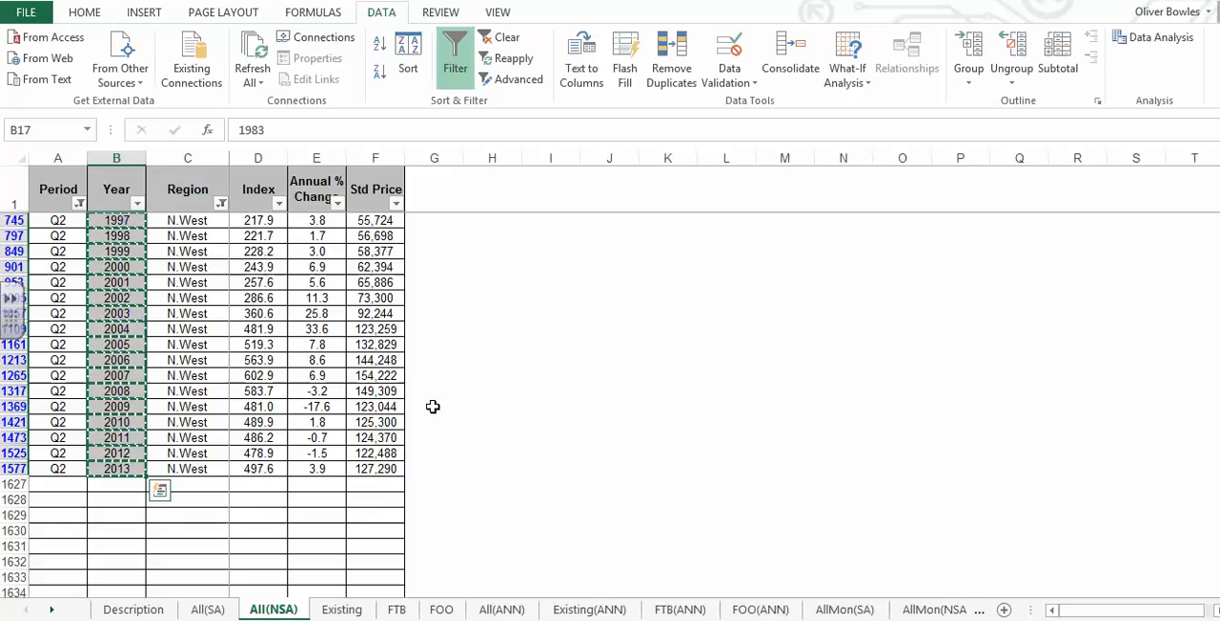
left_click(388, 468)
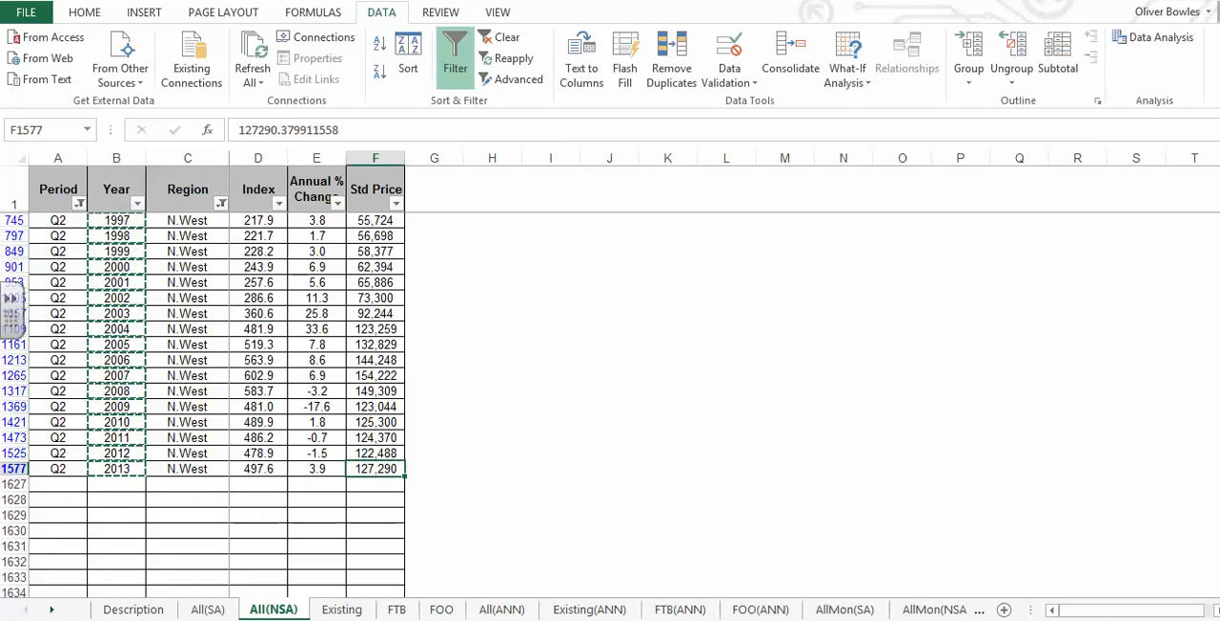
left_click_drag(1219, 405, 1218, 176)
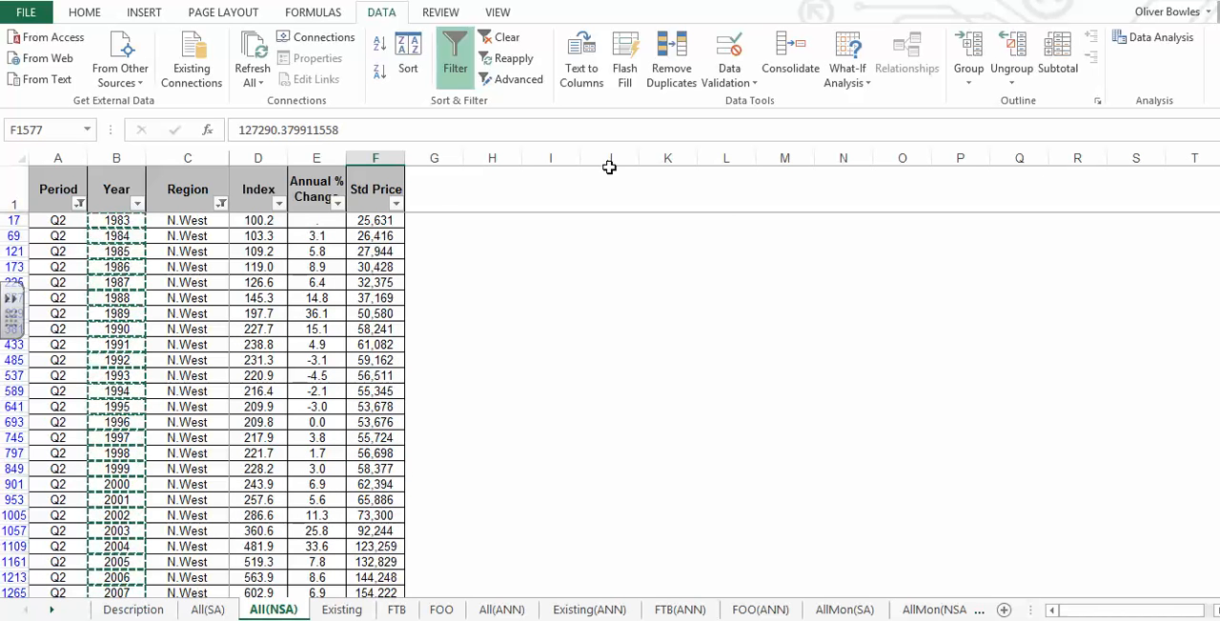
left_click(370, 220, "shift")
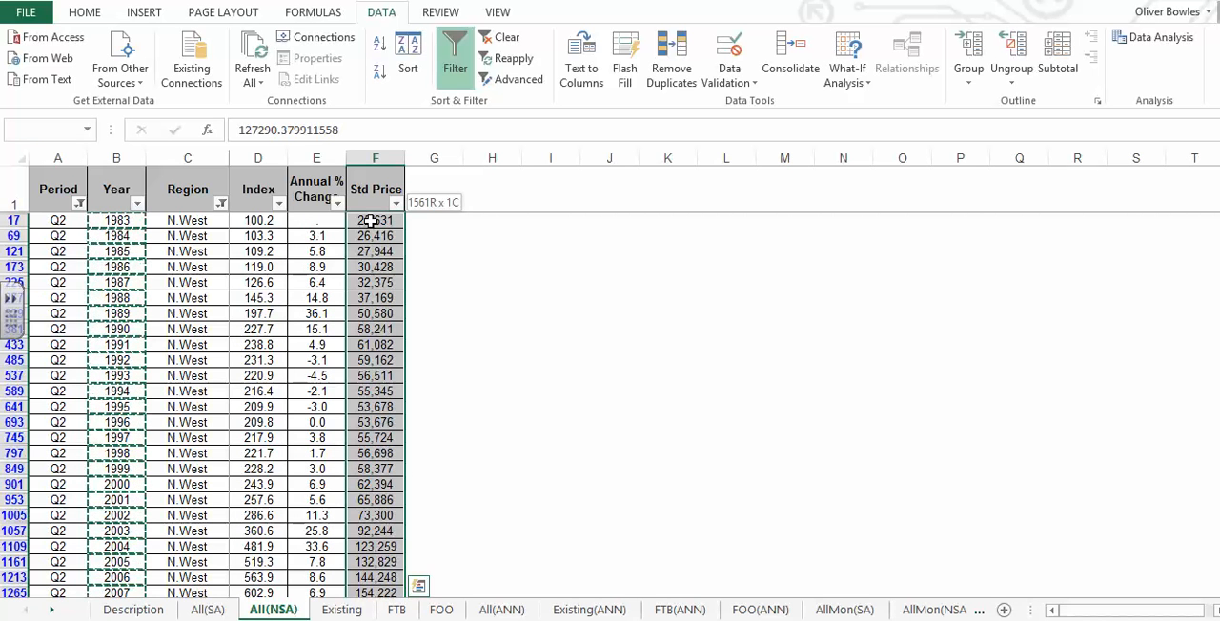
right_click(371, 222)
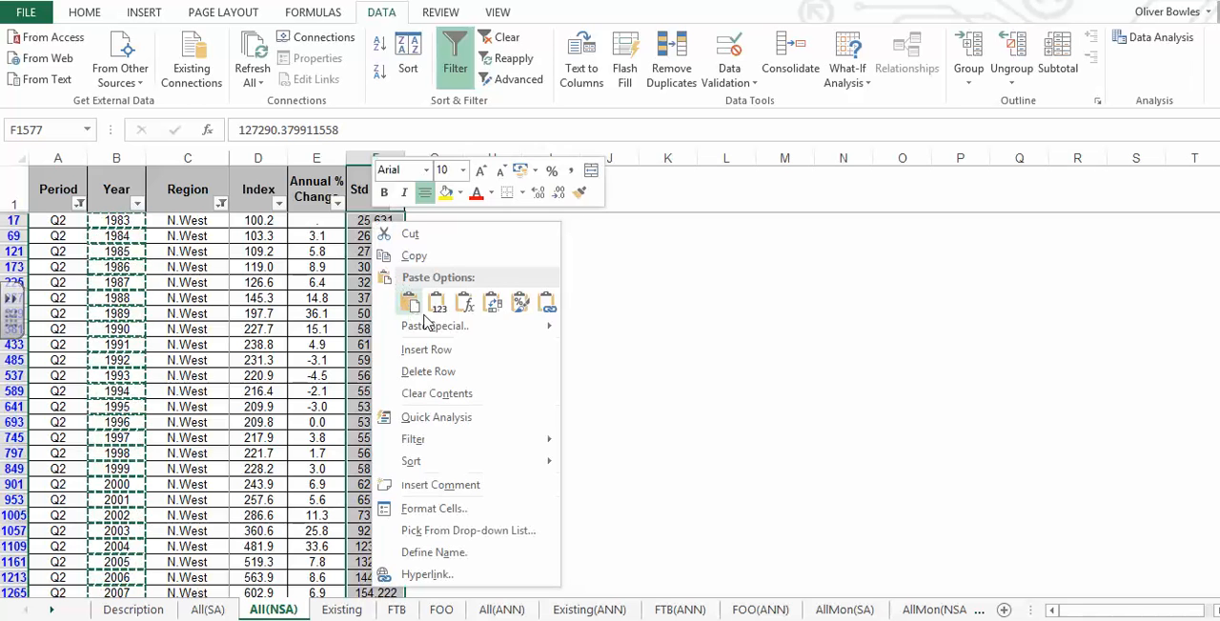
left_click(410, 257)
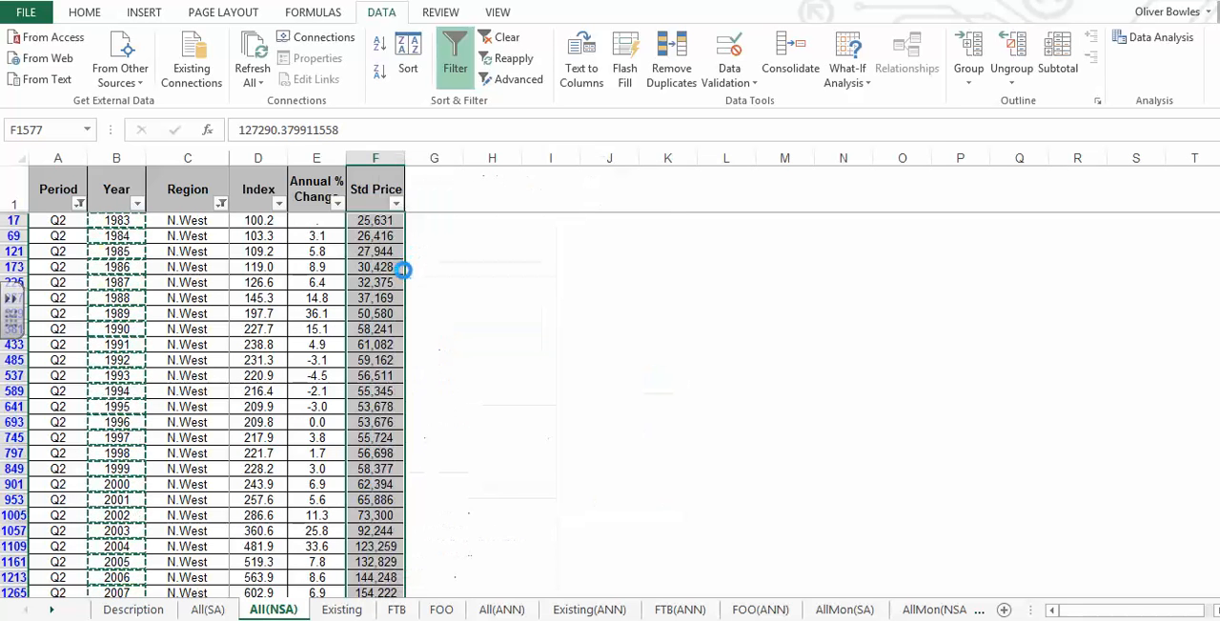
- Paste the copied standard prices into column B of the new workbook, starting at B1 beside the years
left_click(512, 608)
left_click(124, 187)
key("ctrl+v")
left_click(149, 213)
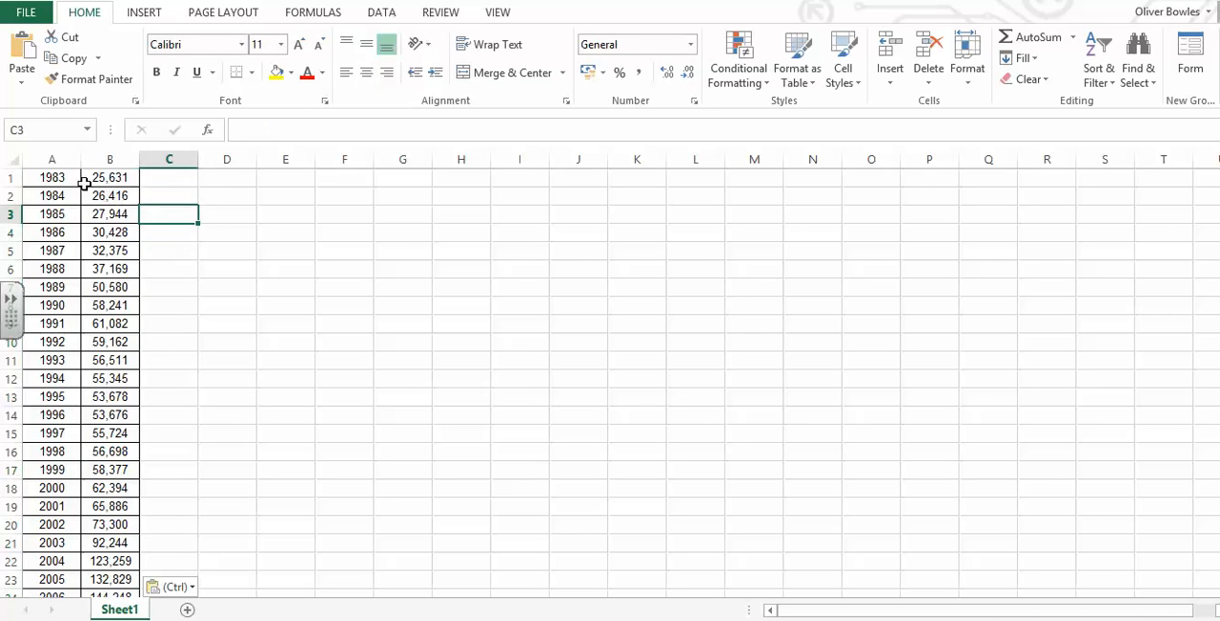
left_click(66, 177)
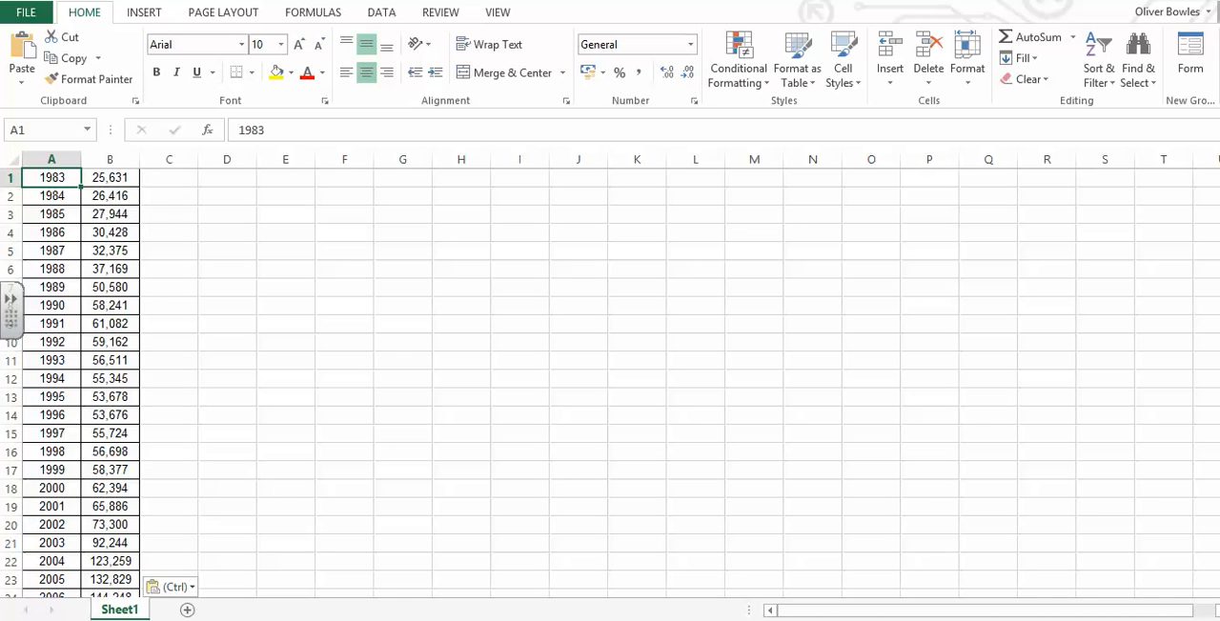
- Copy the years and prices in A1:B31 of the new workbook
scroll(610, 381, "down", 8)
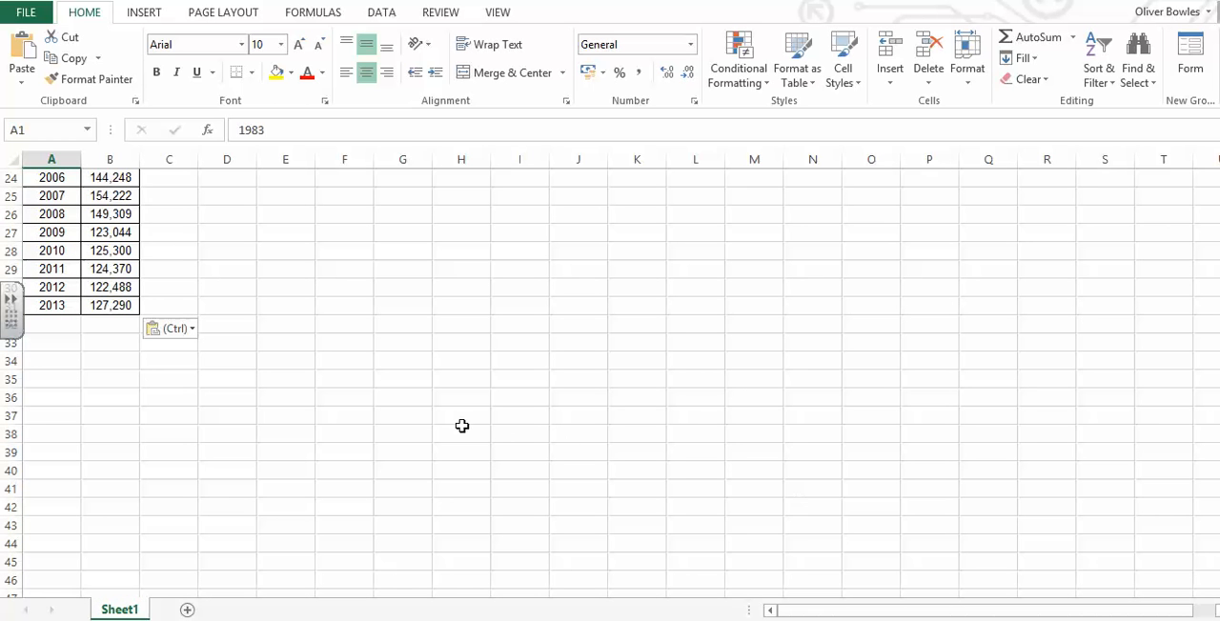
left_click(110, 304, "shift")
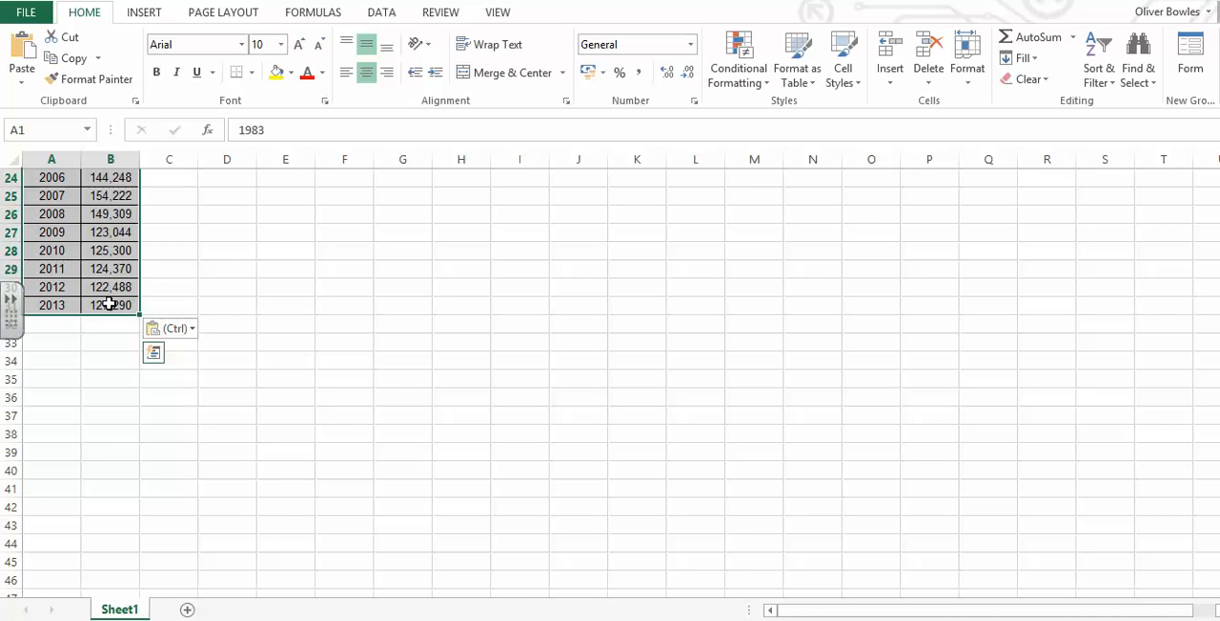
right_click(110, 304)
left_click(143, 308)
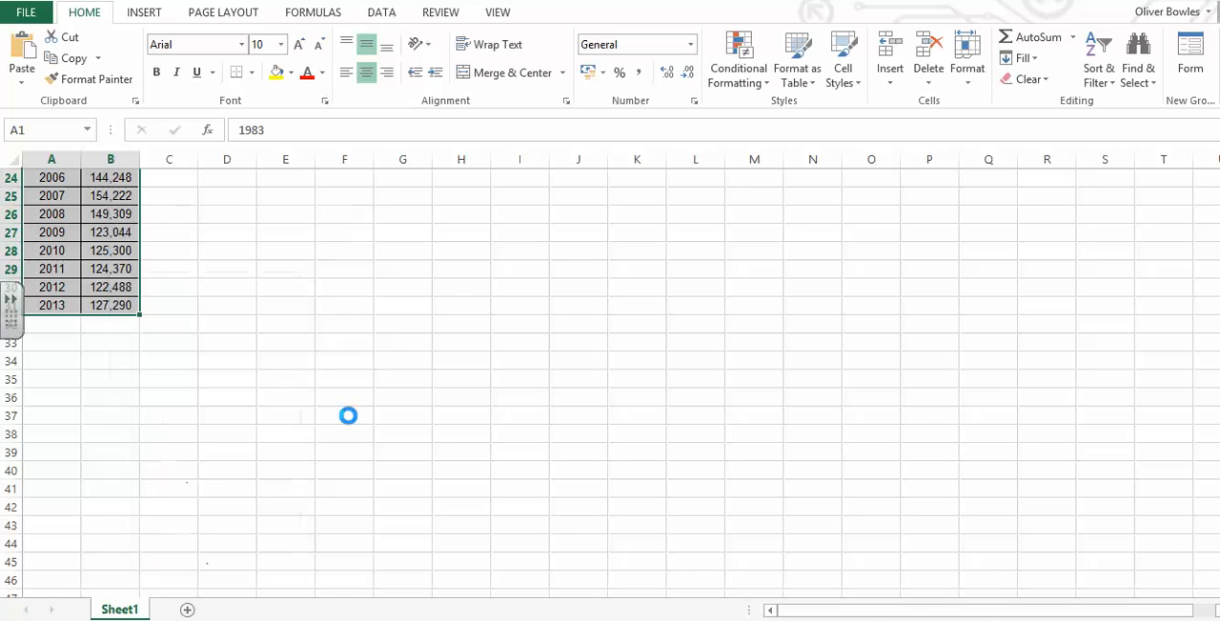
scroll(348, 414, "up", 8)
- Switch to Autograph and try to plot the copied years and prices as an XY data set named House Prices
left_click(698, 619)
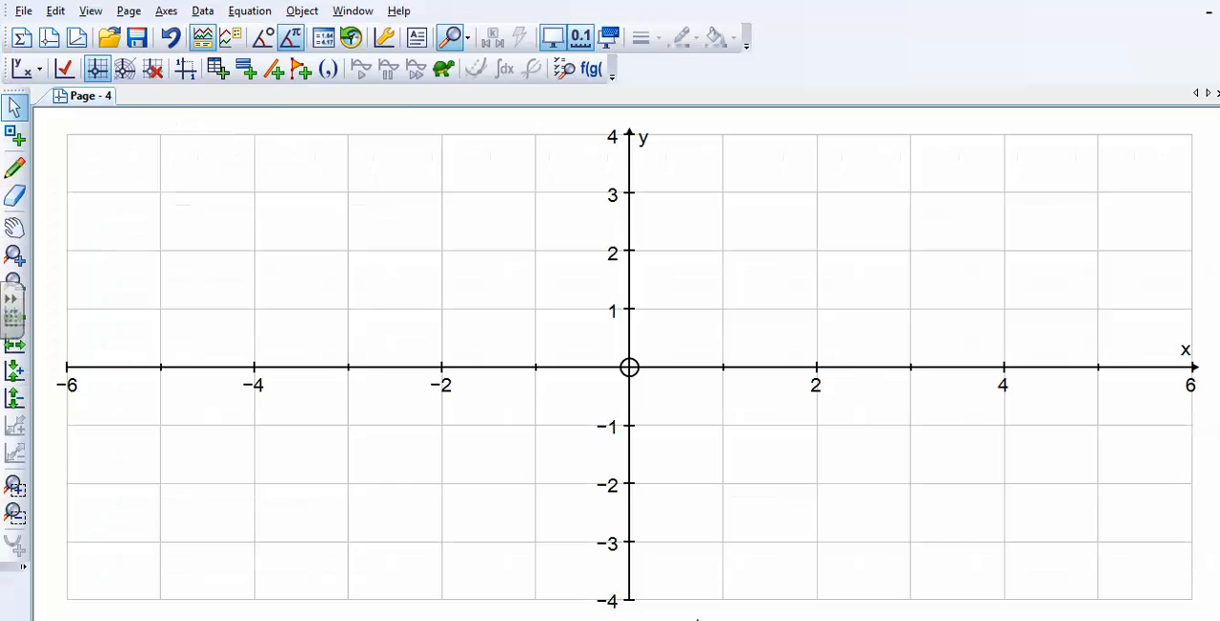
left_click(200, 17)
left_click(249, 31)
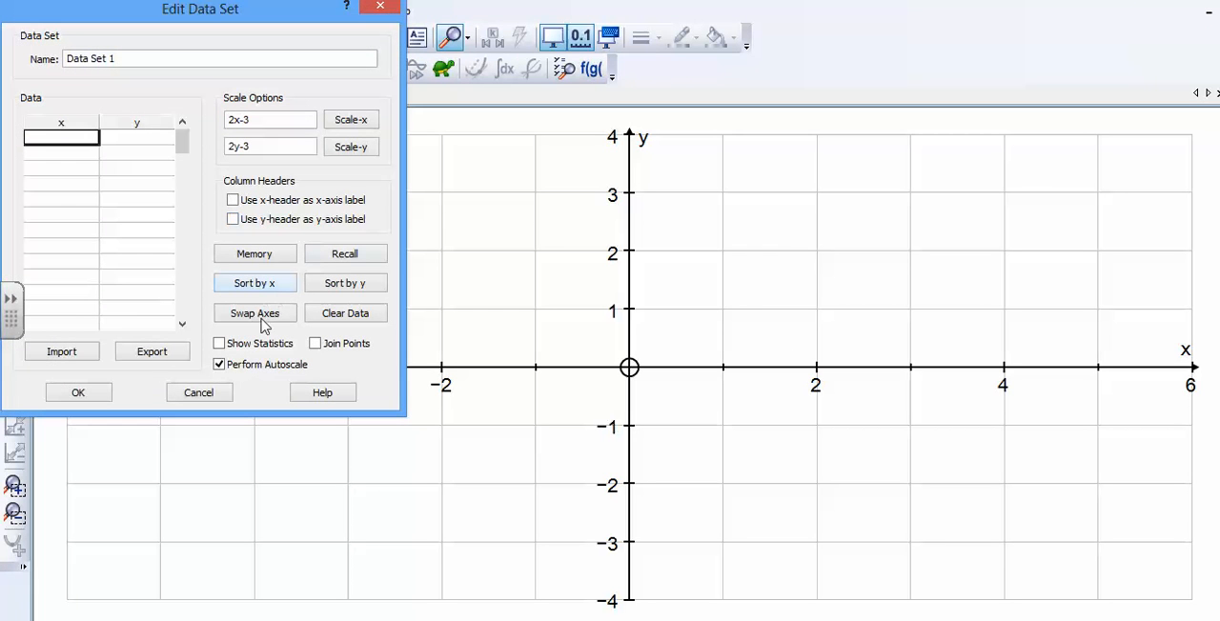
key("ctrl+v")
left_click_drag(130, 59, 38, 61)
type("H")
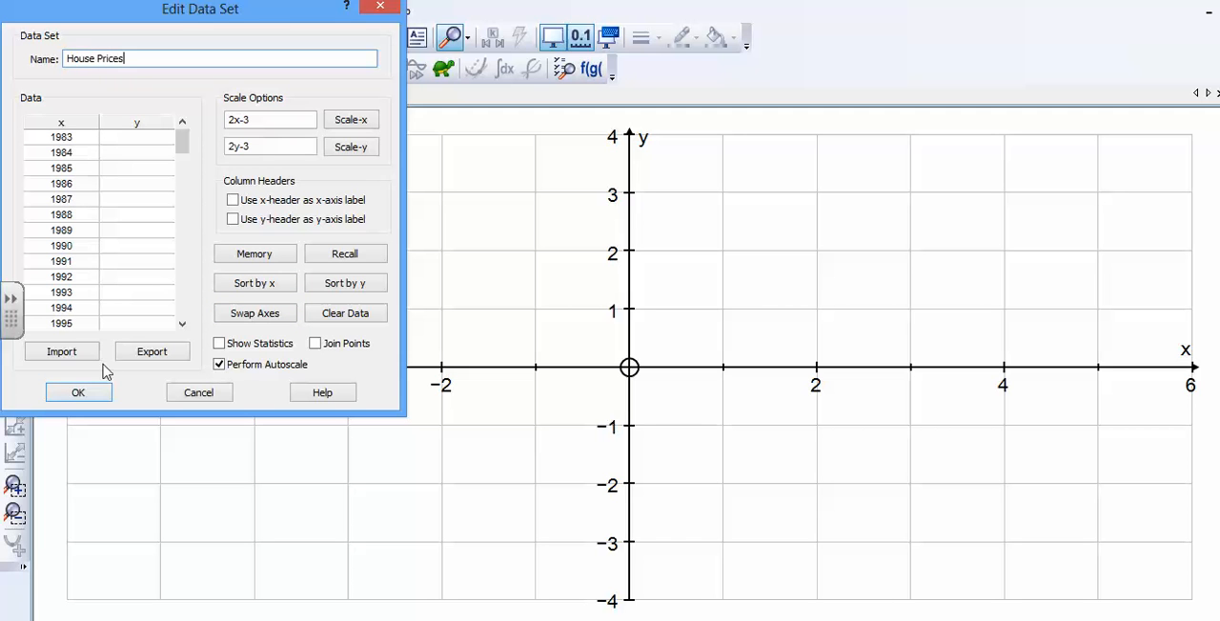
left_click(94, 395)
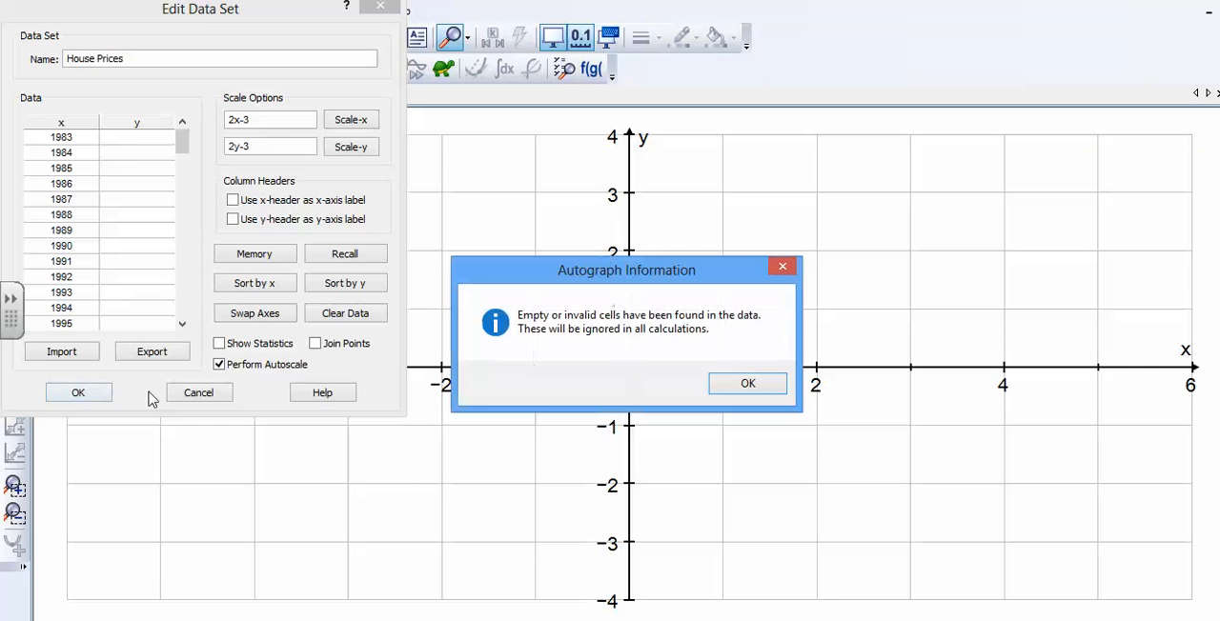
left_click(753, 384)
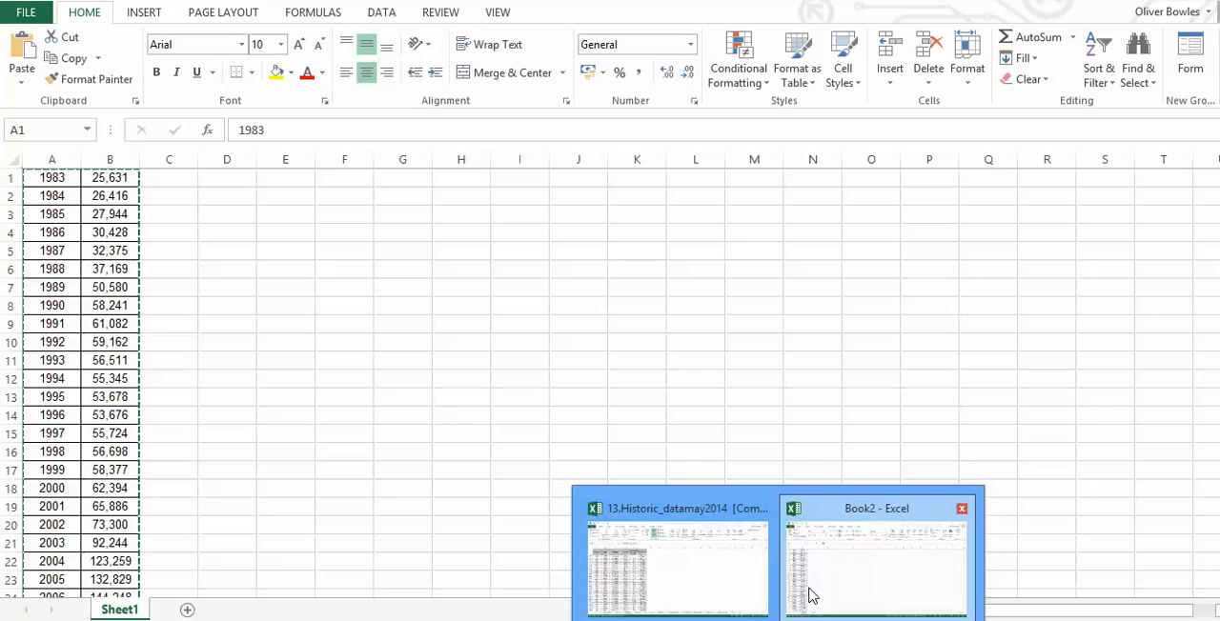
- Return to the new Excel workbook and select the prices in B1:B31
left_click(808, 591)
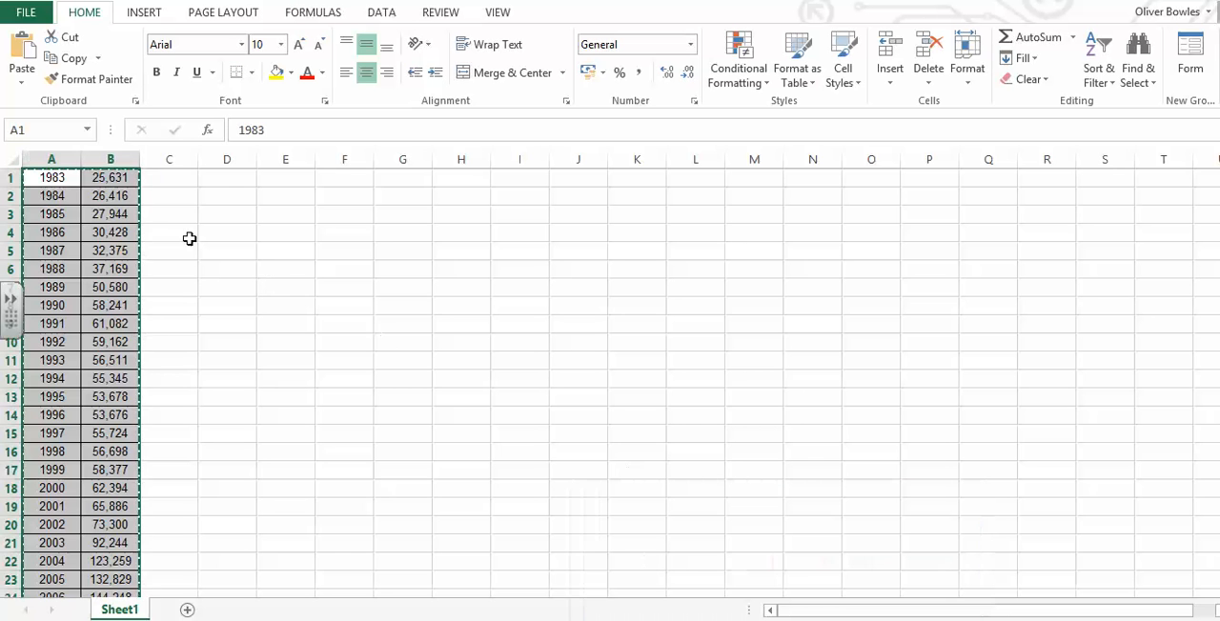
double_click(202, 197)
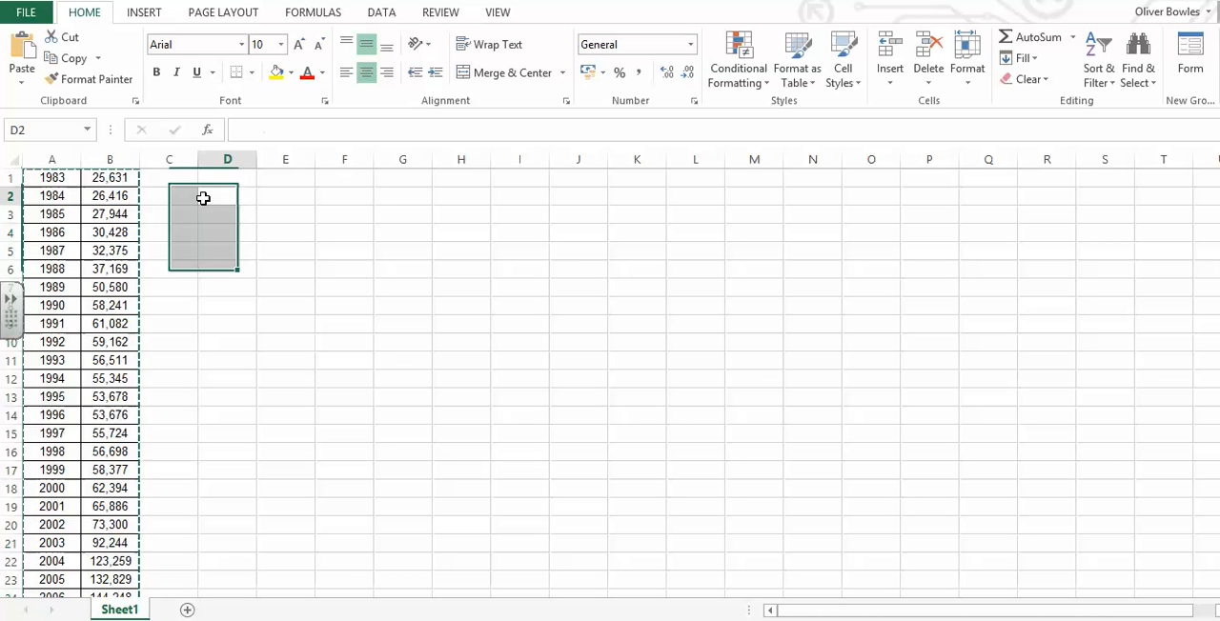
left_click(103, 177)
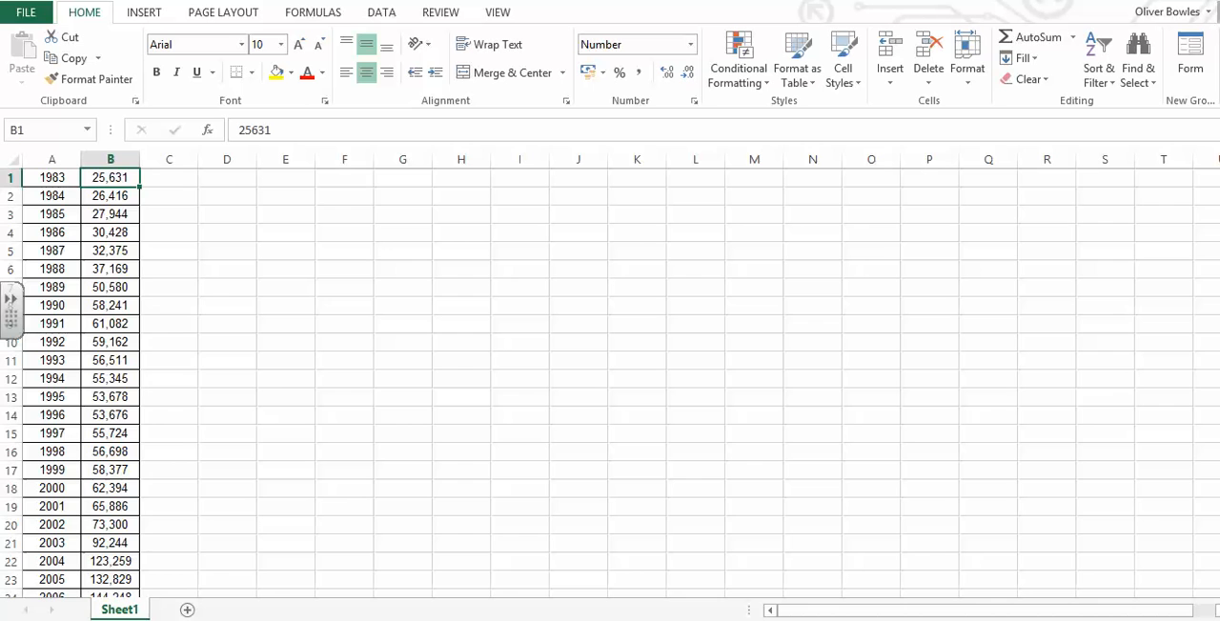
scroll(610, 381, "down", 3)
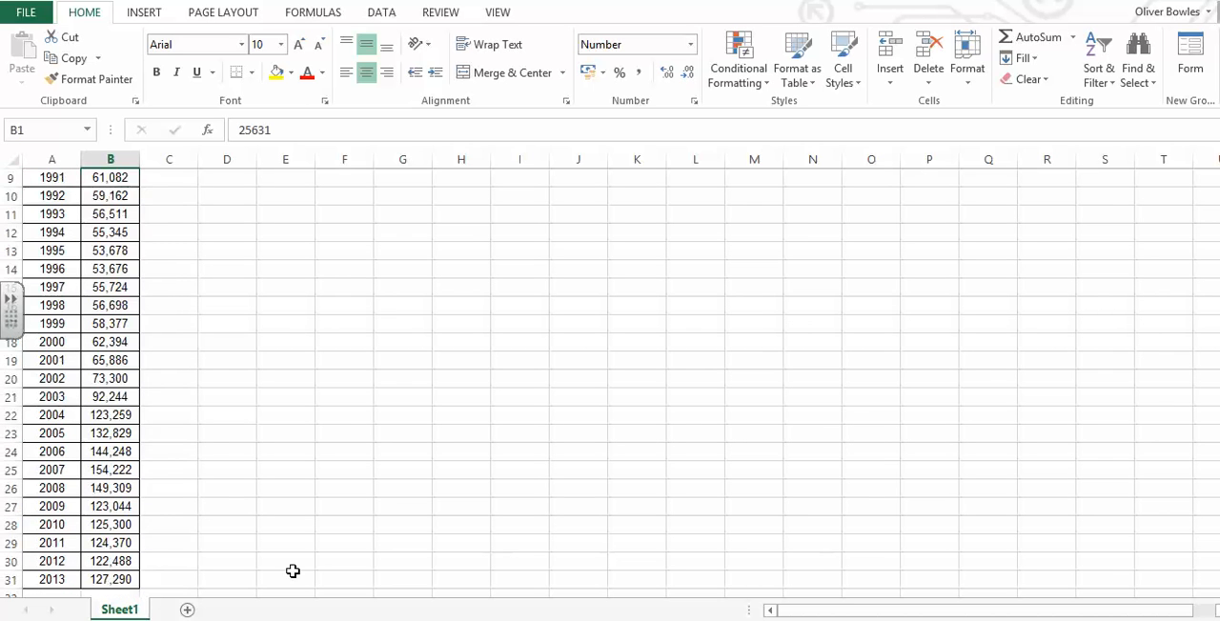
left_click(130, 578, "shift")
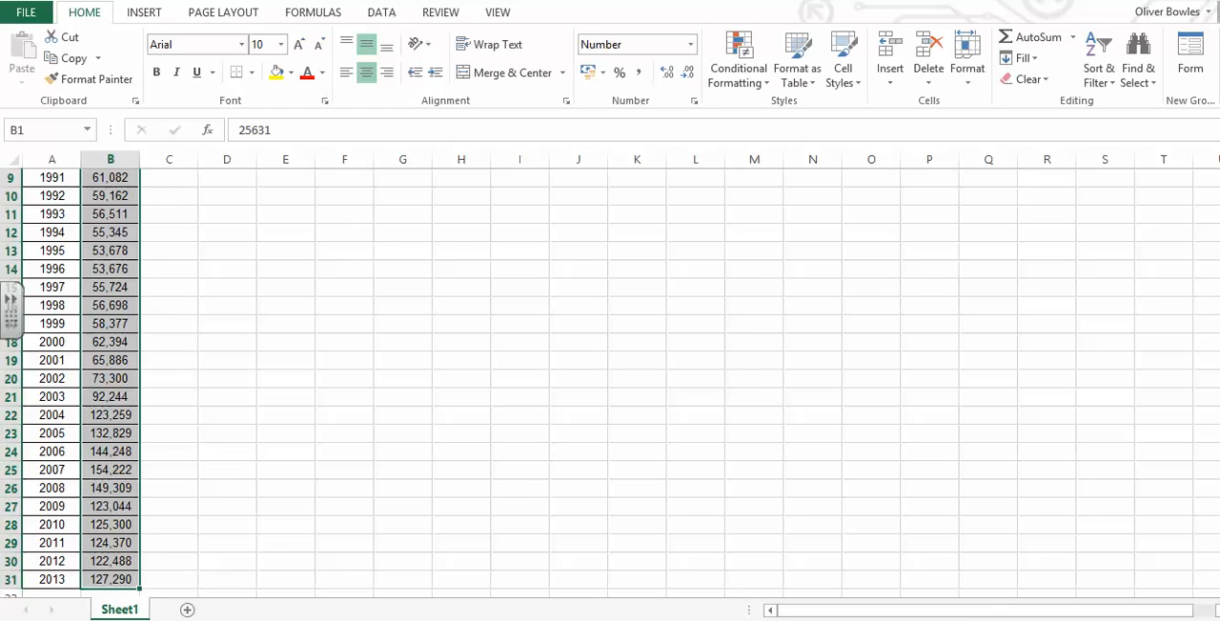
scroll(450, 235, "up", 3)
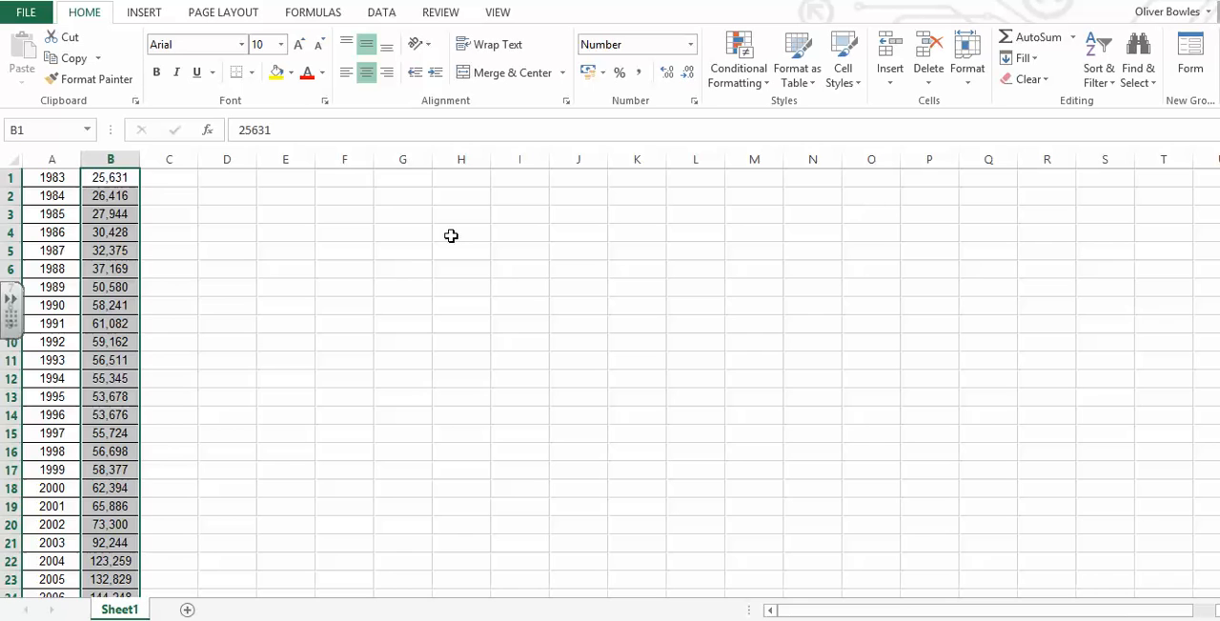
left_click(229, 238)
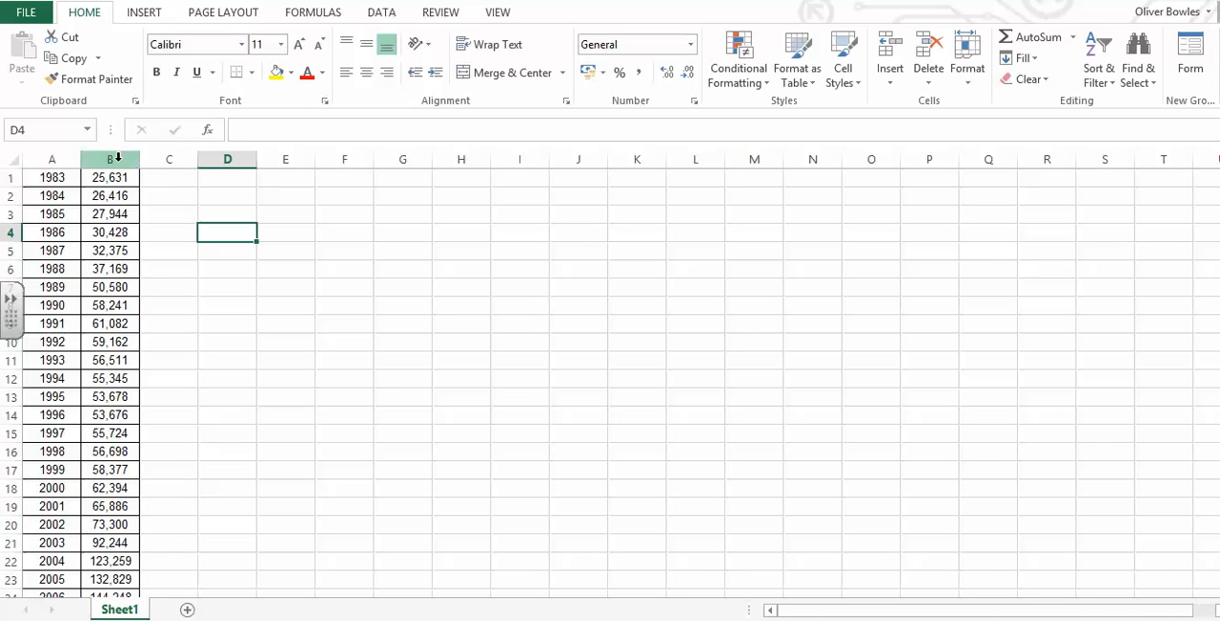
- Format all of column B as Number with 0 decimal places and no thousands separator
left_click(117, 158)
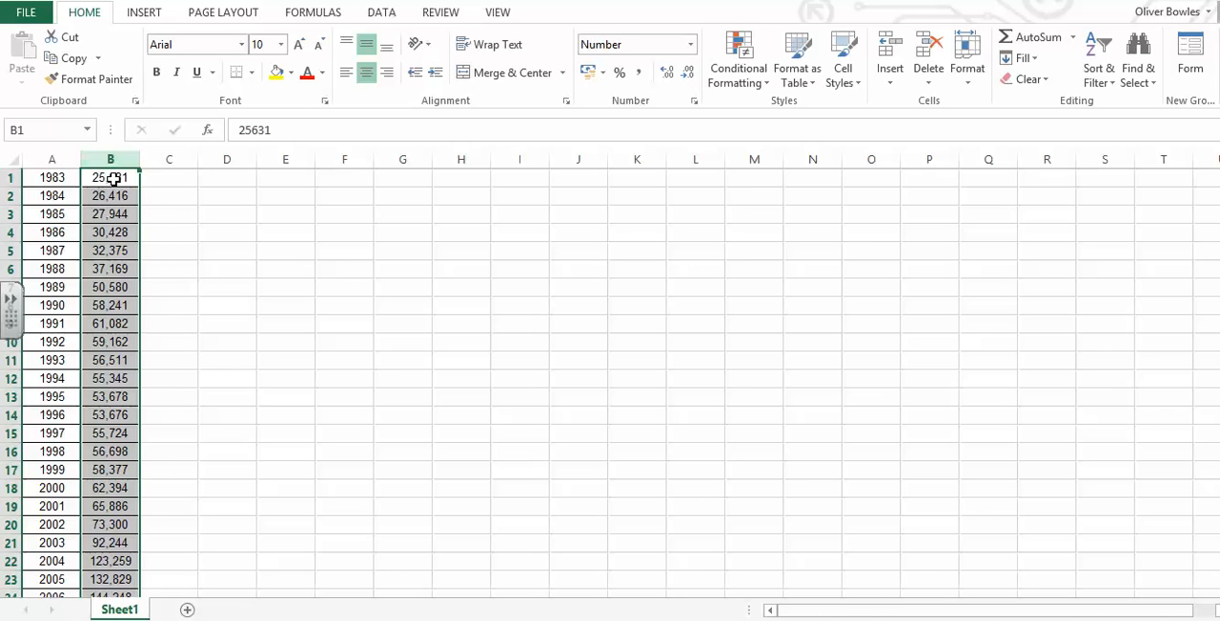
right_click(122, 178)
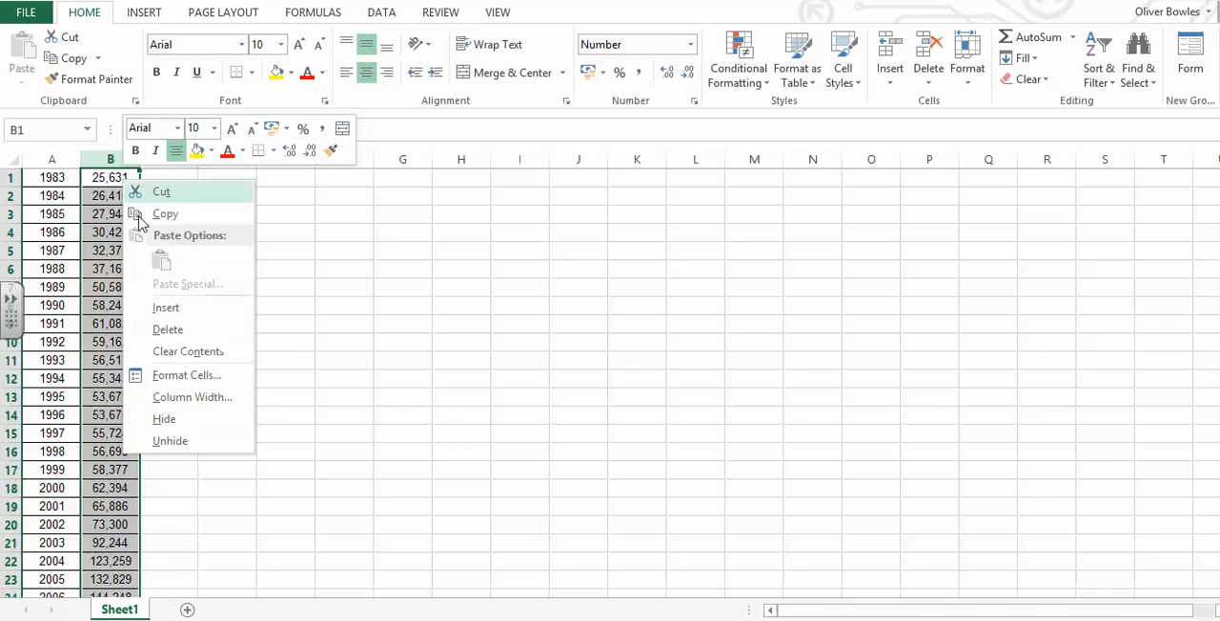
left_click(208, 369)
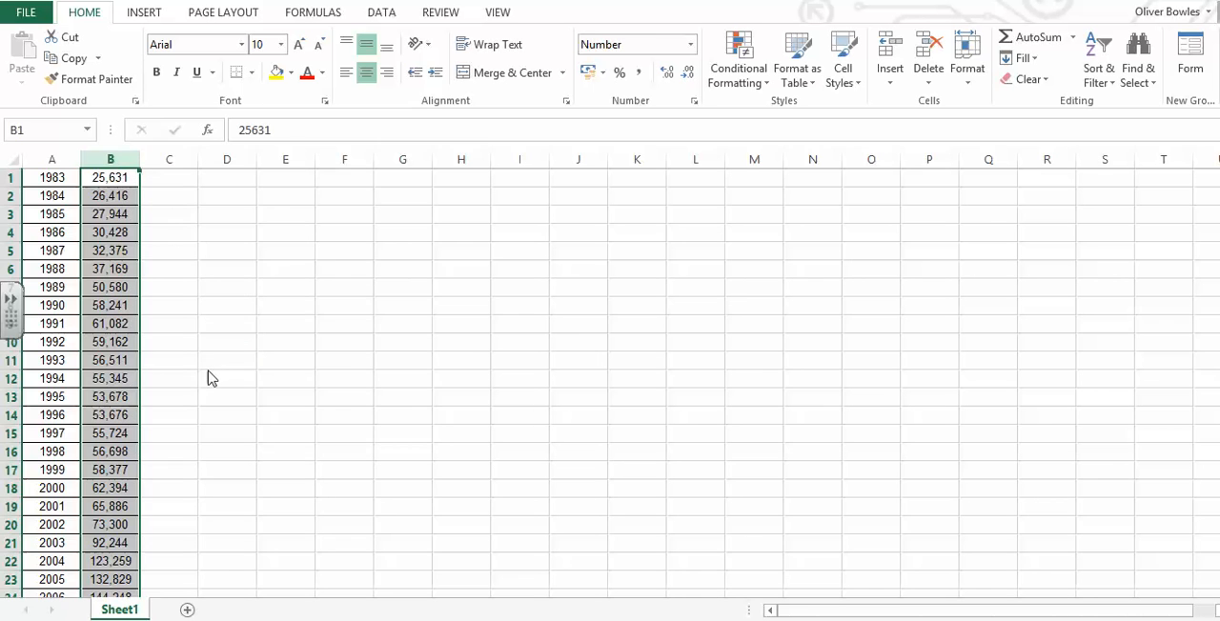
left_click(43, 242)
left_click(142, 295)
left_click(142, 295)
left_click(260, 275)
left_click(260, 275)
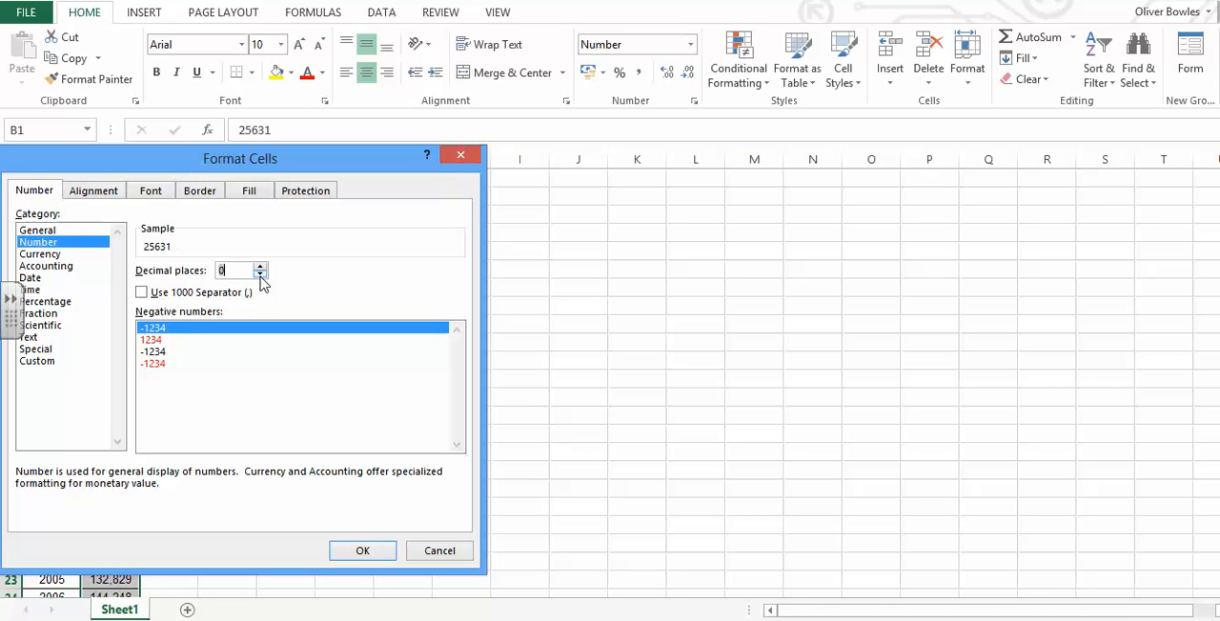
left_click(363, 552)
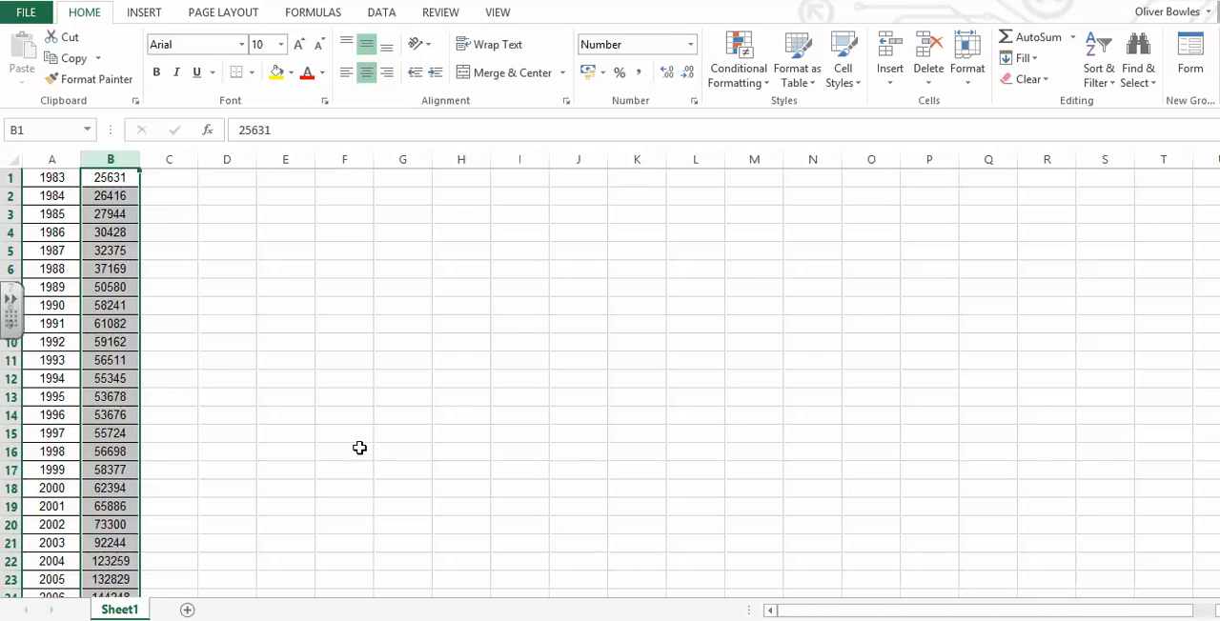
- Copy the years and reformatted prices in A1:B31
left_click(61, 177)
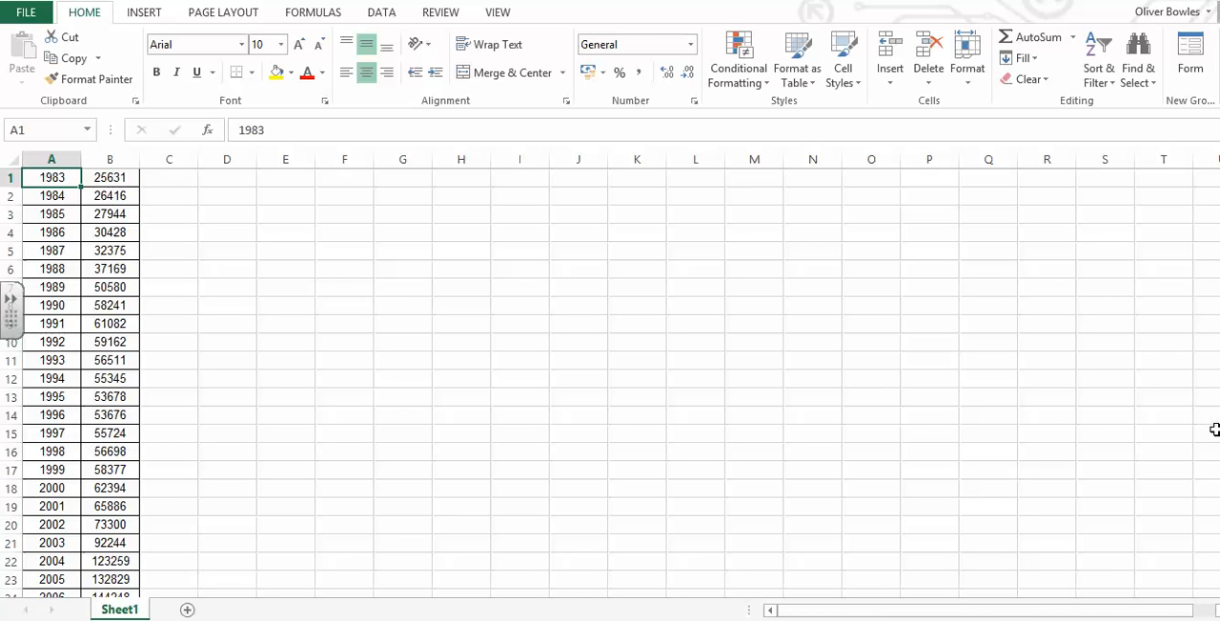
scroll(381, 381, "down", 3)
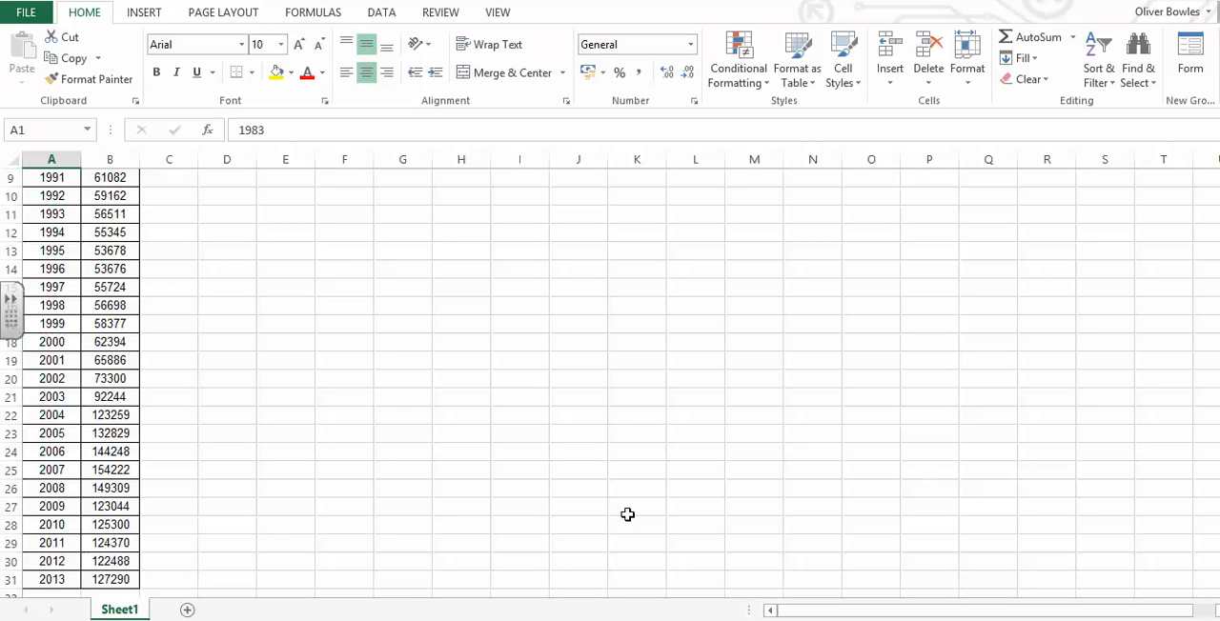
right_click(107, 579)
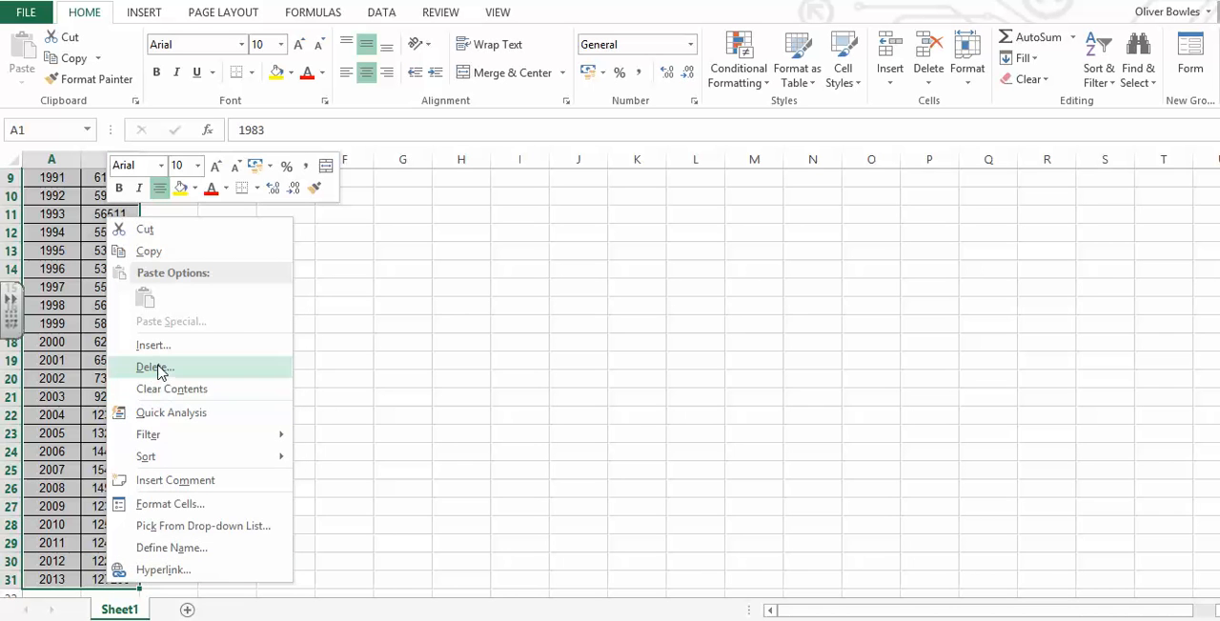
left_click(165, 255)
scroll(272, 353, "up", 2)
scroll(272, 353, "up", 1)
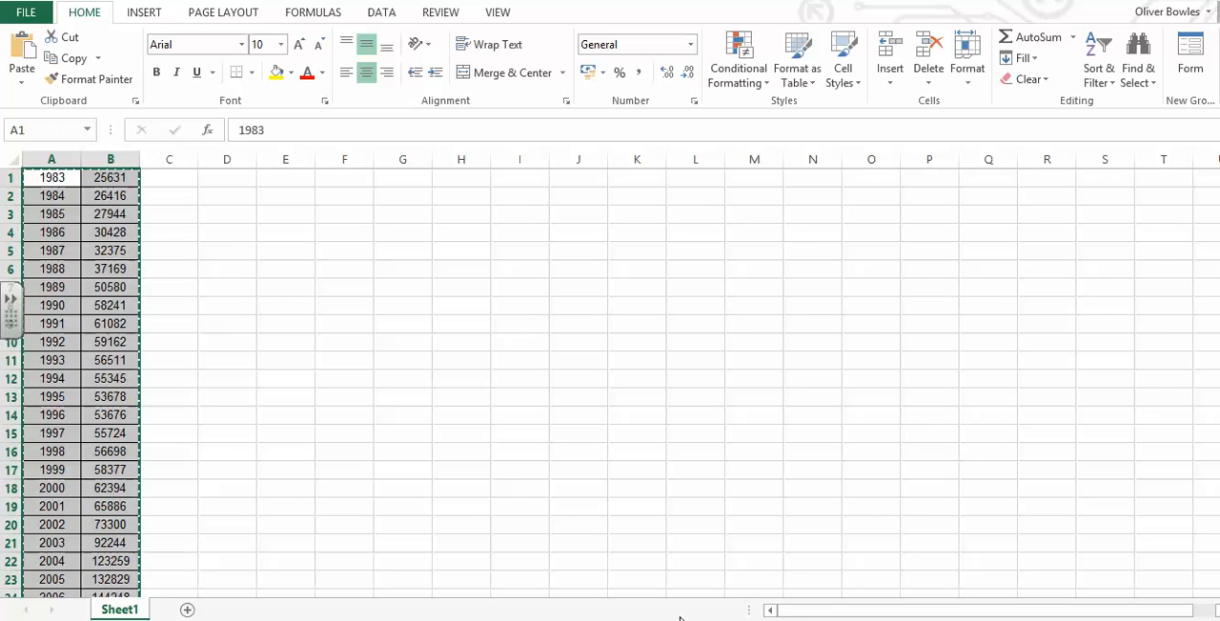
- Switch to Autograph and plot the copied years and prices as an XY data set named House Prices
left_click(622, 619)
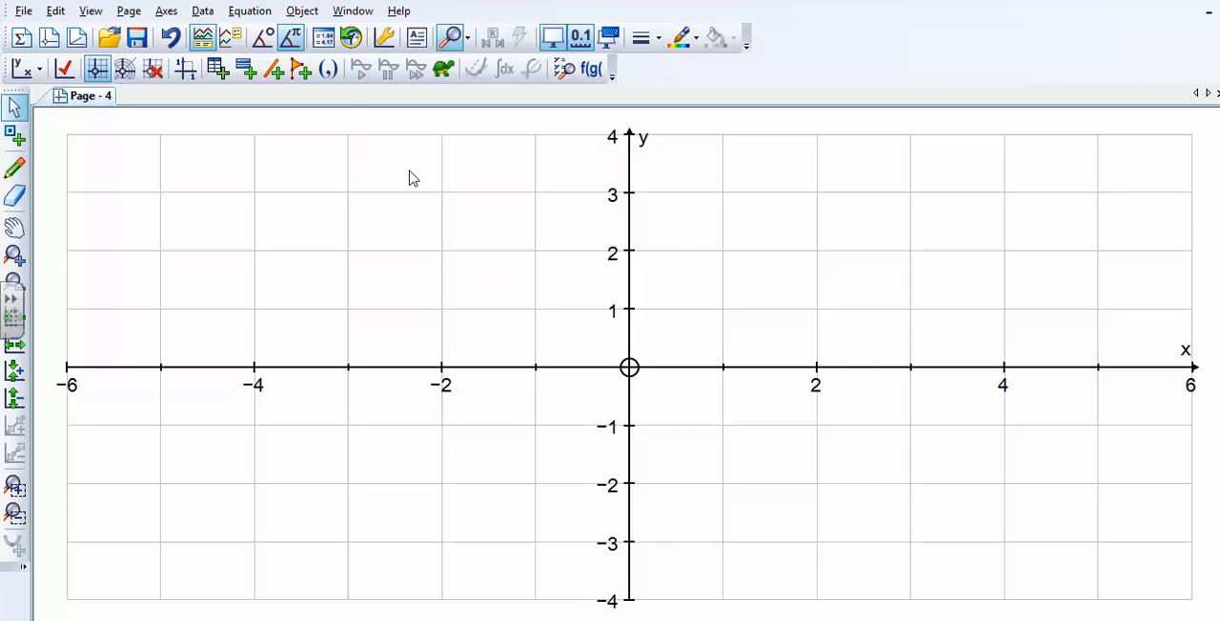
left_click(202, 11)
left_click(218, 34)
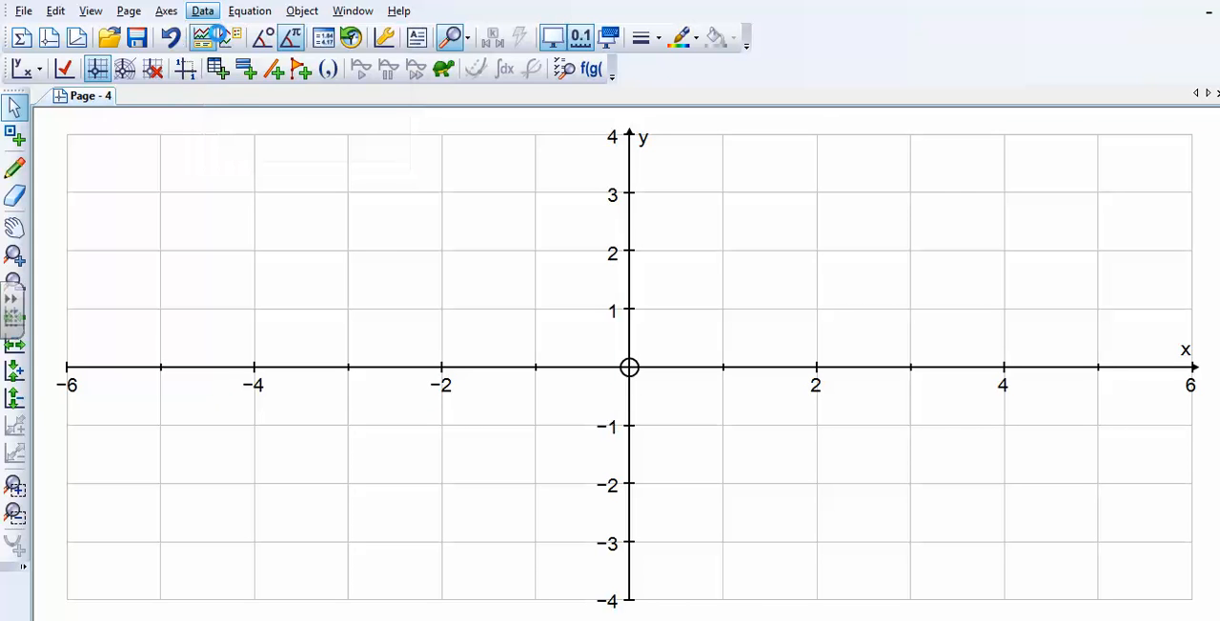
key("ctrl+v")
left_click_drag(139, 63, 3, 54)
type("House")
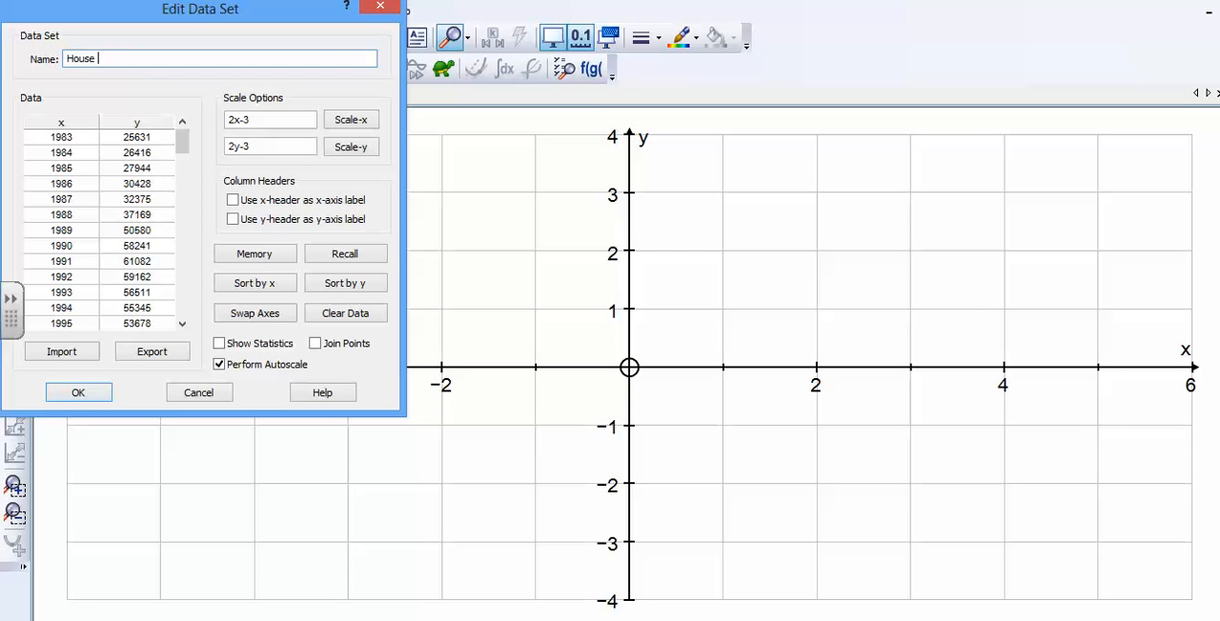
type(" Prices")
left_click(96, 393)
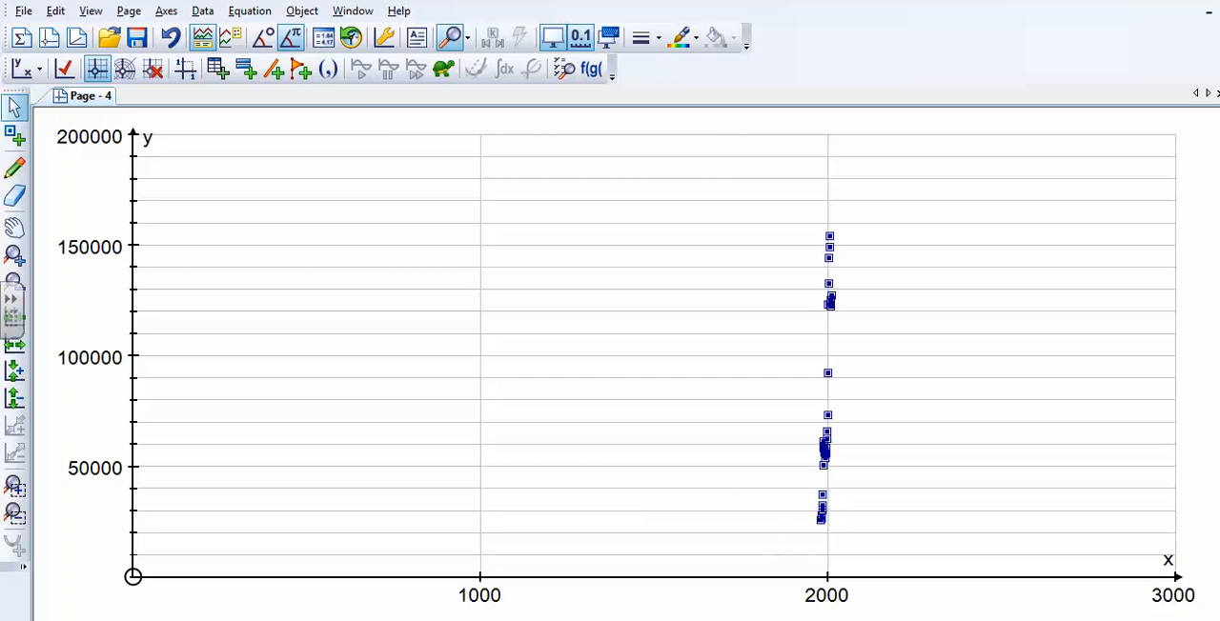
- Switch to the Book2 workbook in Excel and enter the formula =max(B1:B31) in cell C1
mouse_move(781, 609)
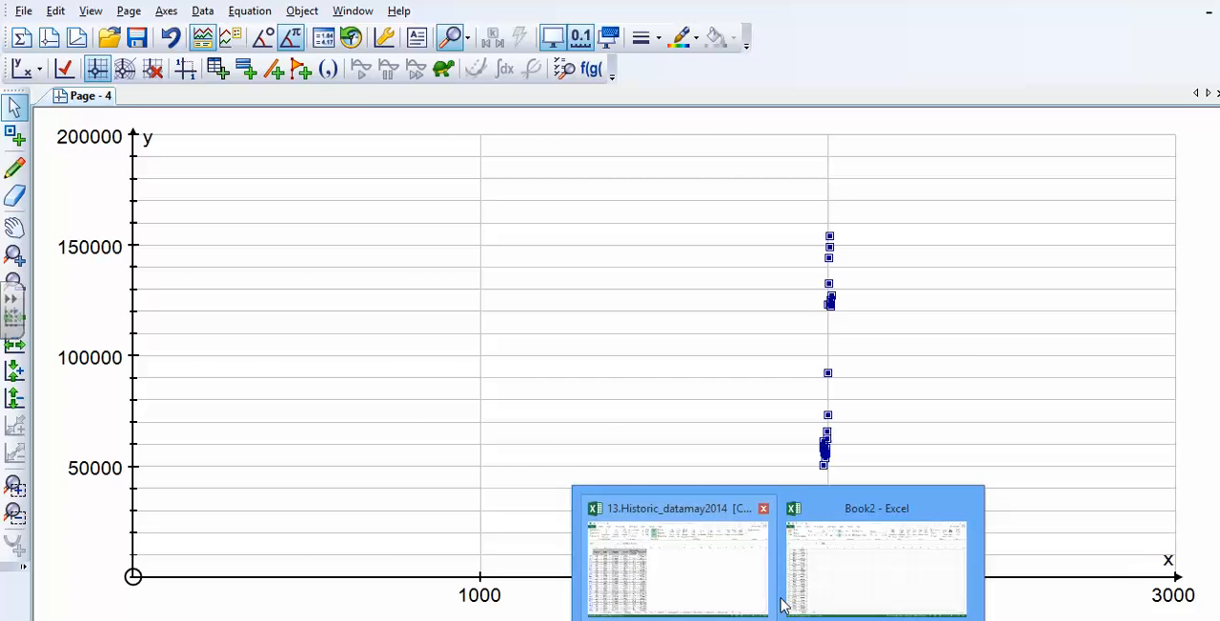
left_click(824, 551)
left_click(191, 177)
type("=max")
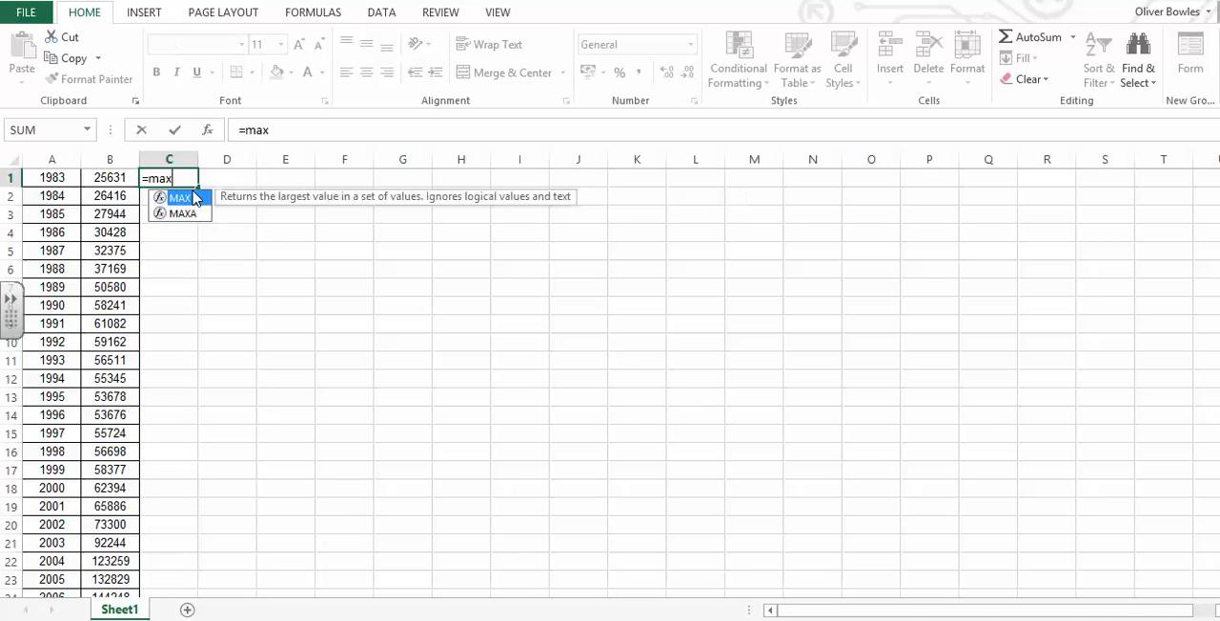
type("(B1:B")
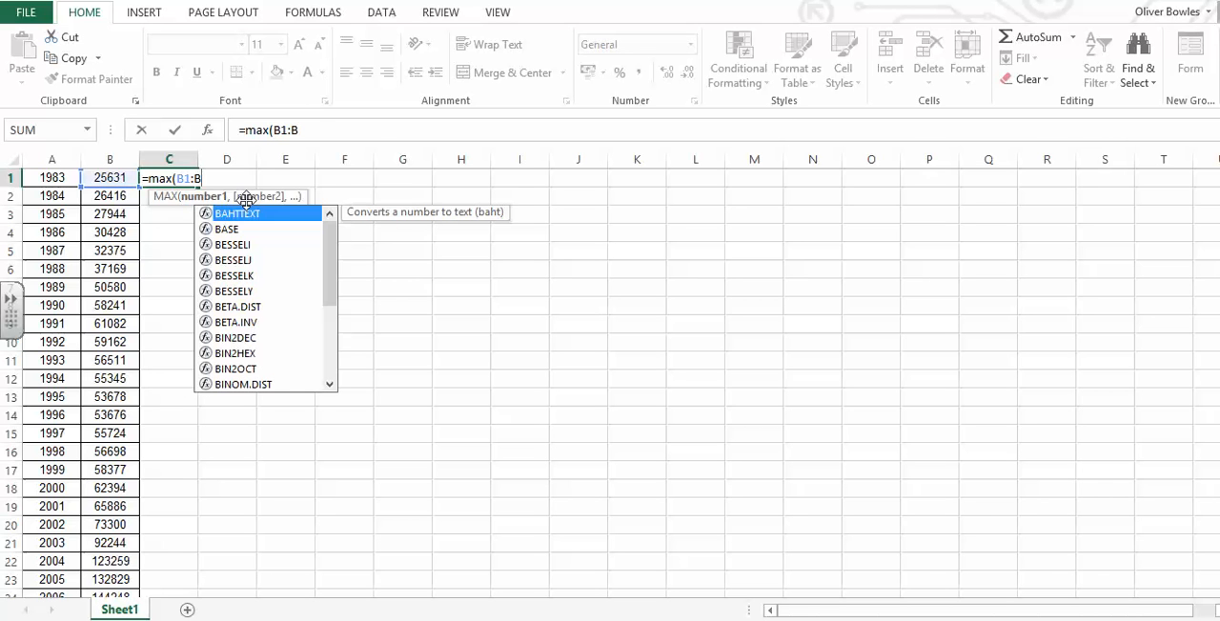
type("31")
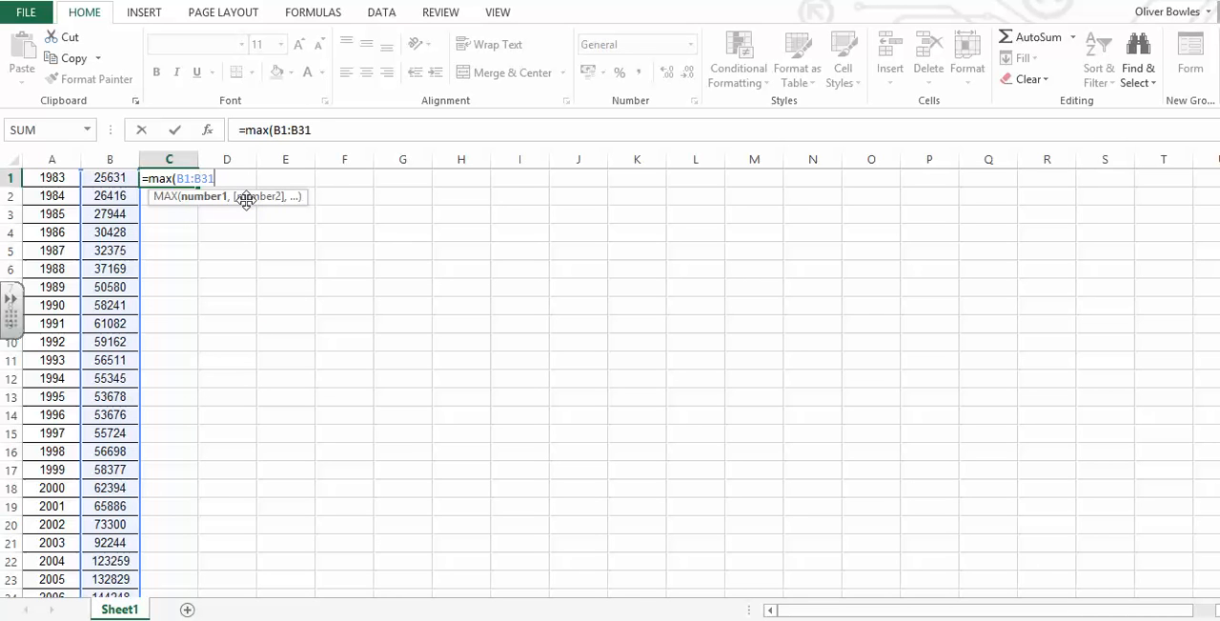
type(")")
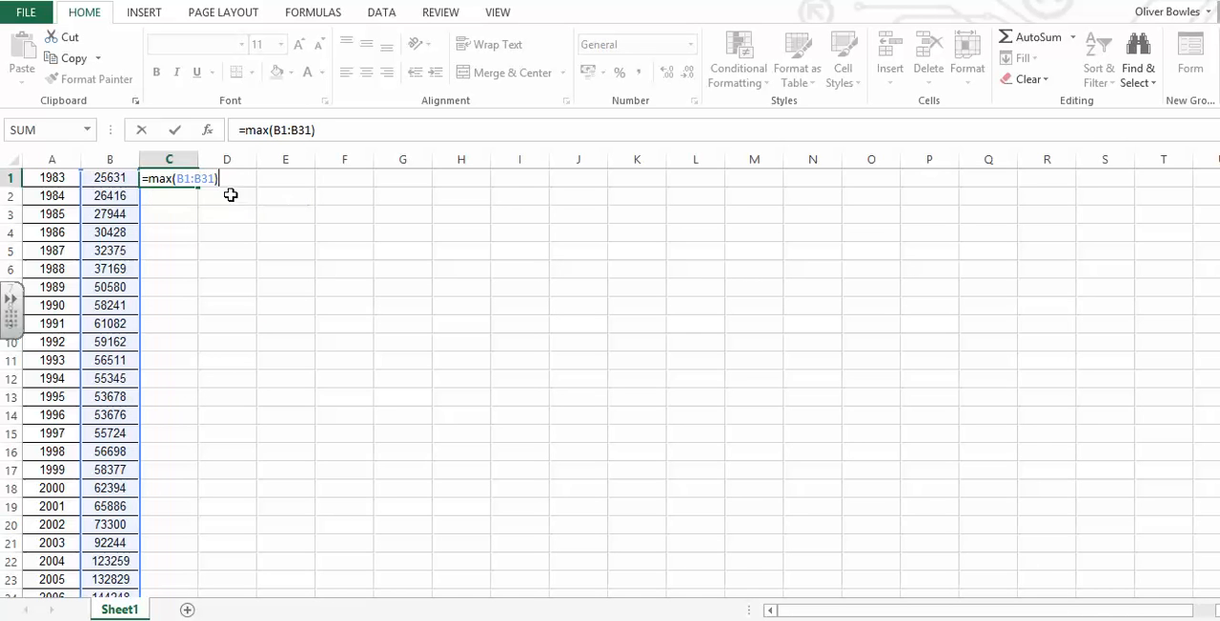
key("Return")
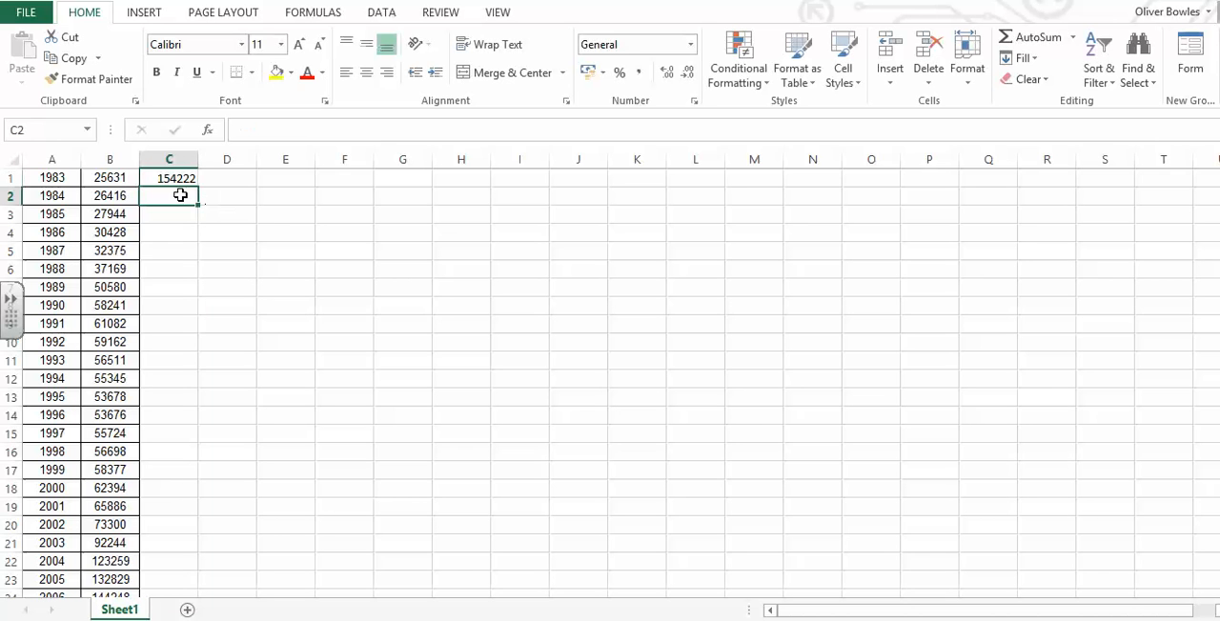
- Enter the formula =min(B1:B31) in cell C2
type("=min(")
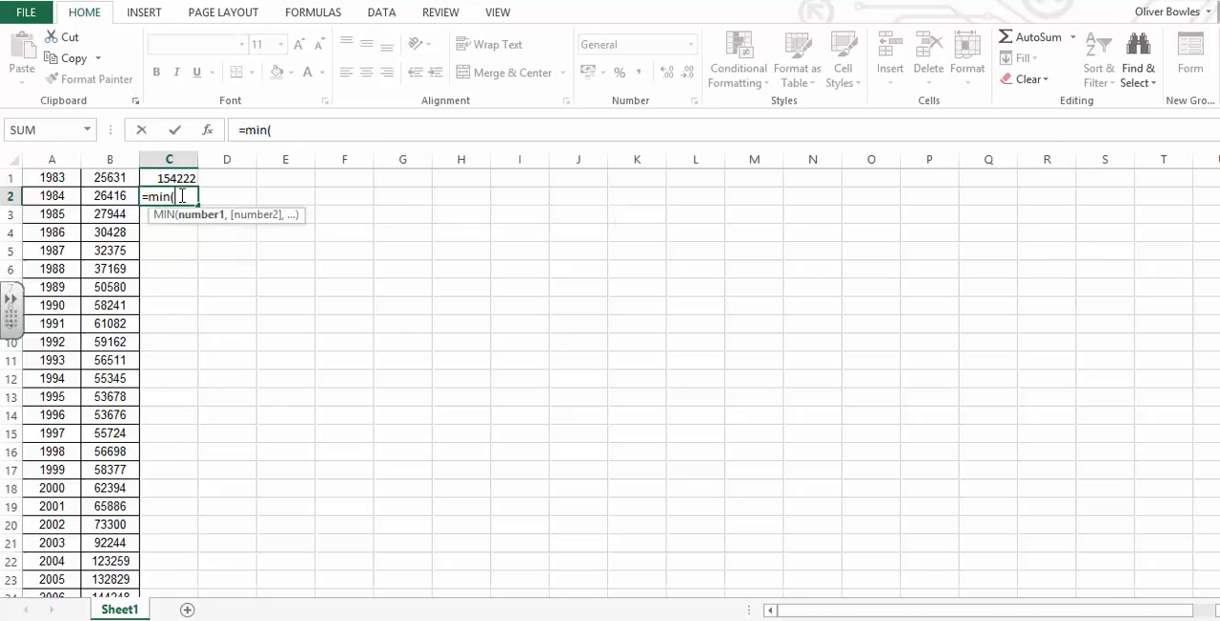
type("B1=B")
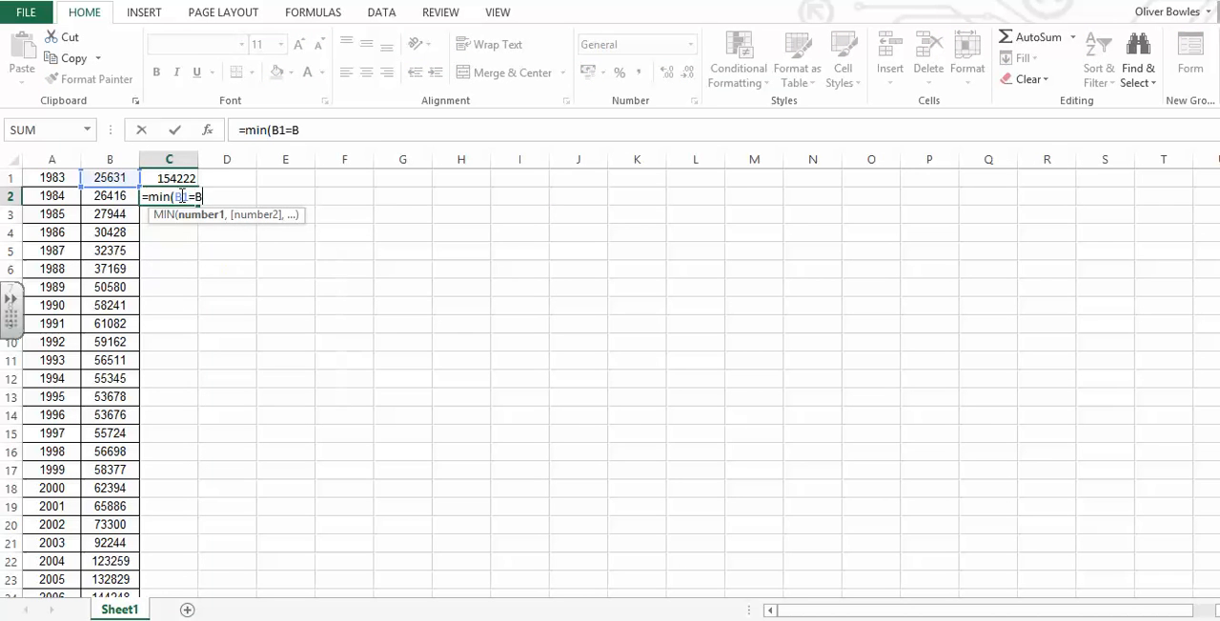
type("B31")
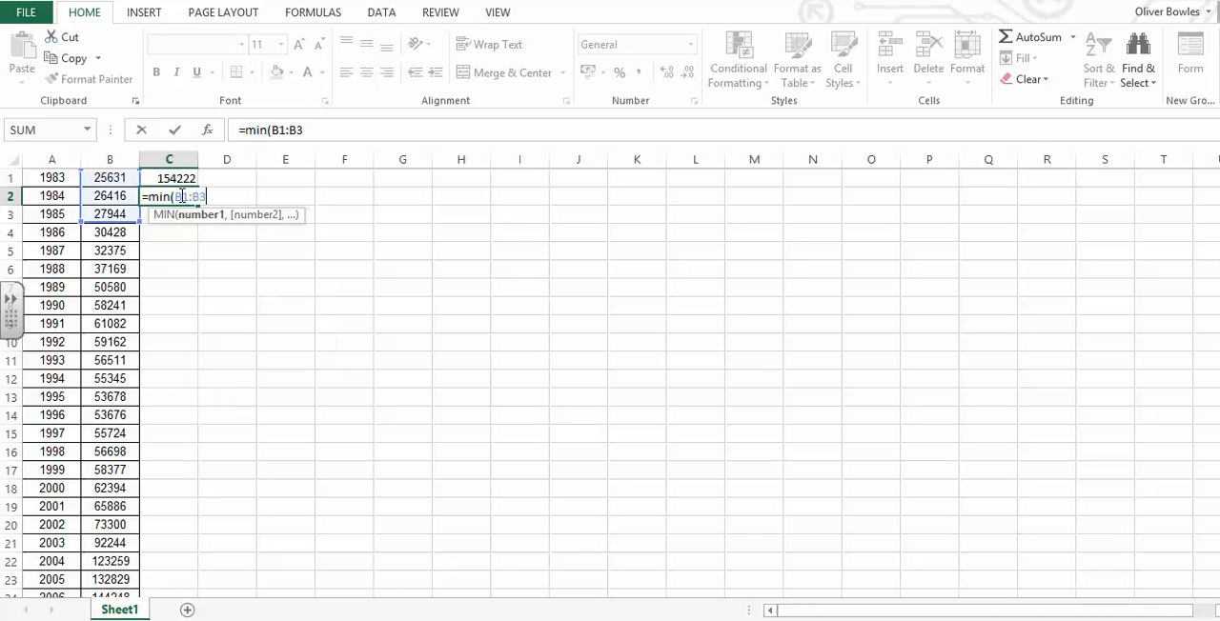
type(")")
key("Return")
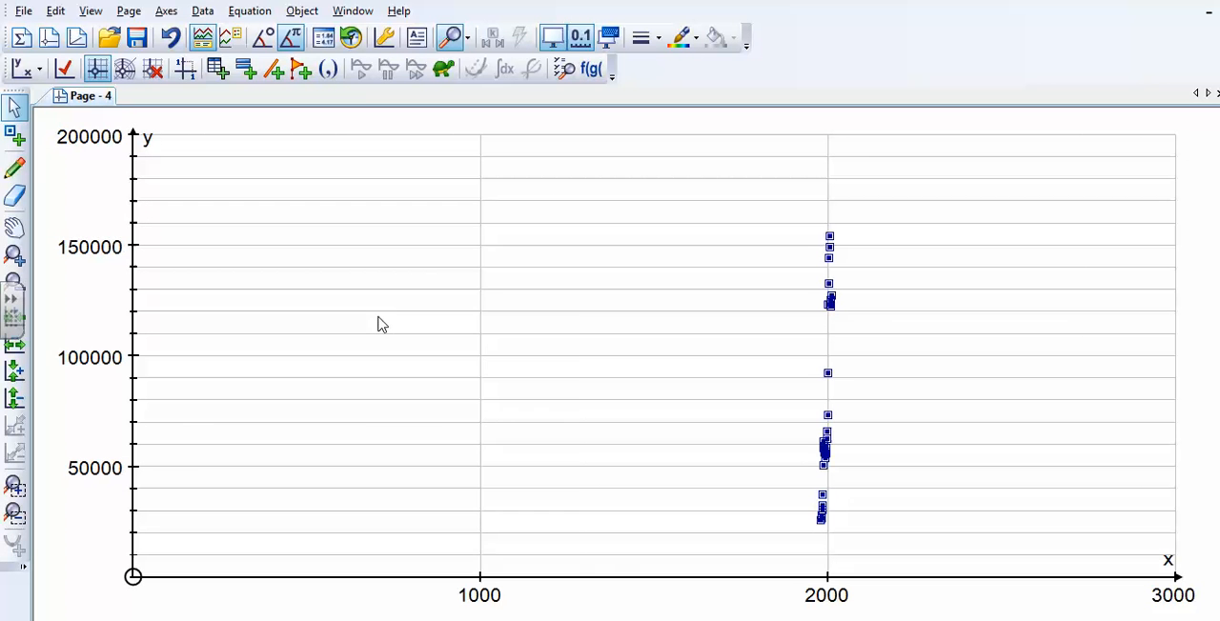
- Switch to Autograph and set the y-axis range to a minimum of 25000 and a maximum of 155000
right_click(379, 321)
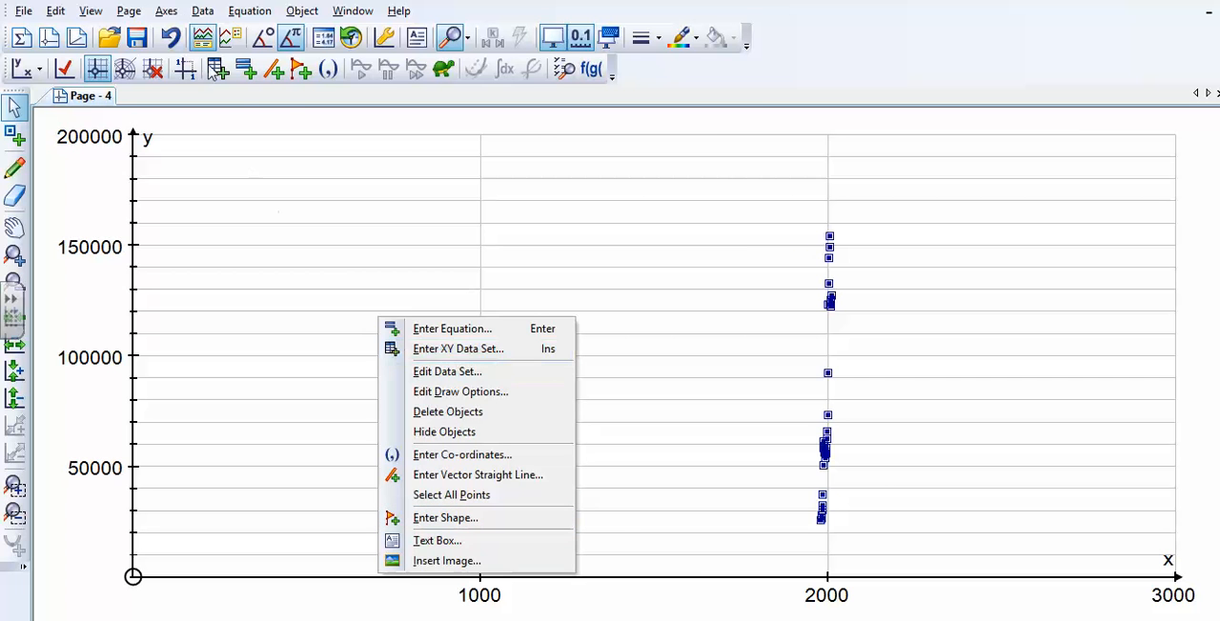
left_click(166, 10)
left_click(166, 11)
left_click(200, 32)
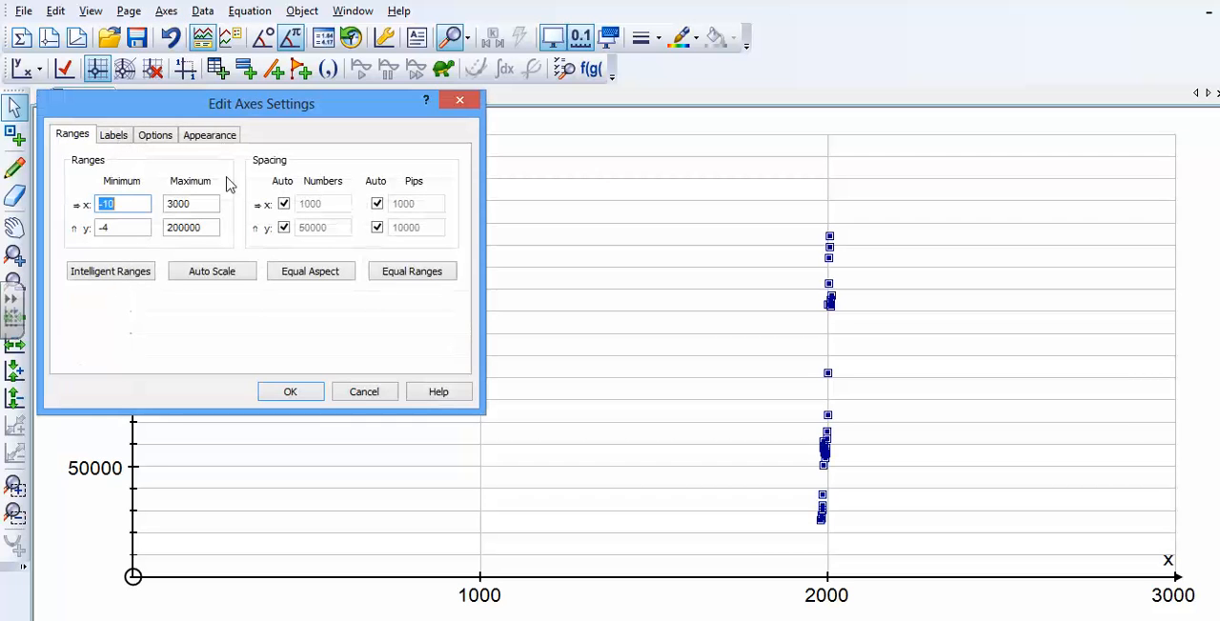
left_click(105, 229)
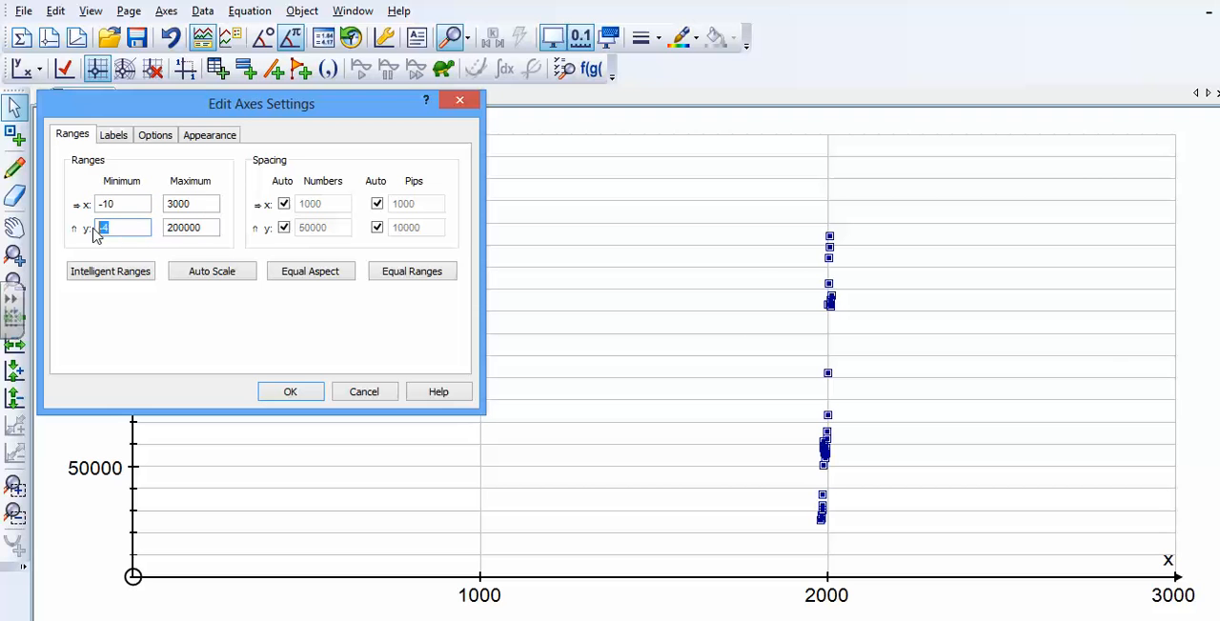
type("25000")
left_click_drag(192, 227, 158, 230)
type("15")
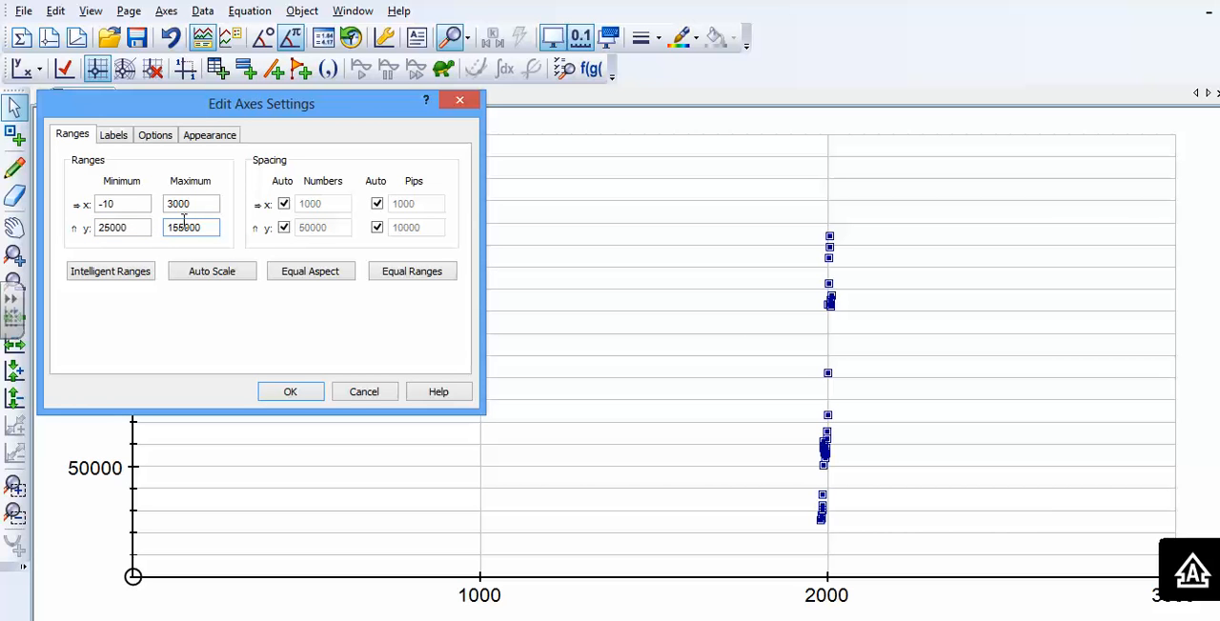
- Set the x-axis range from 1980 to 2015 and apply the axes settings
left_click_drag(127, 204, 84, 206)
type("1")
left_click_drag(212, 204, 164, 205)
type("2015")
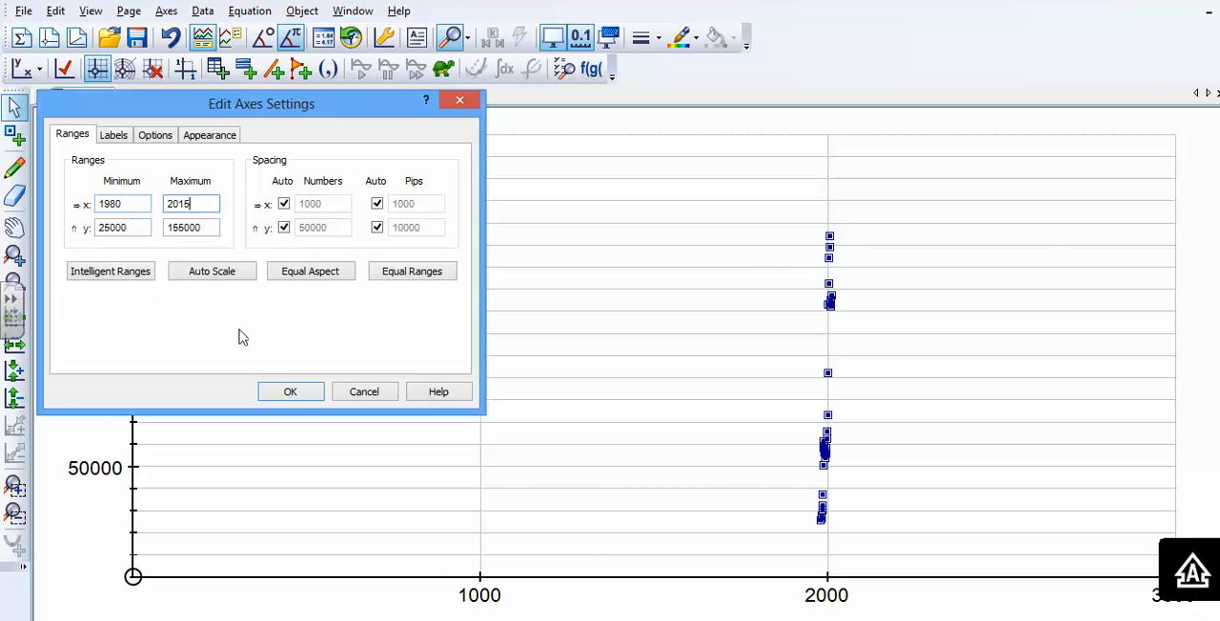
left_click(290, 391)
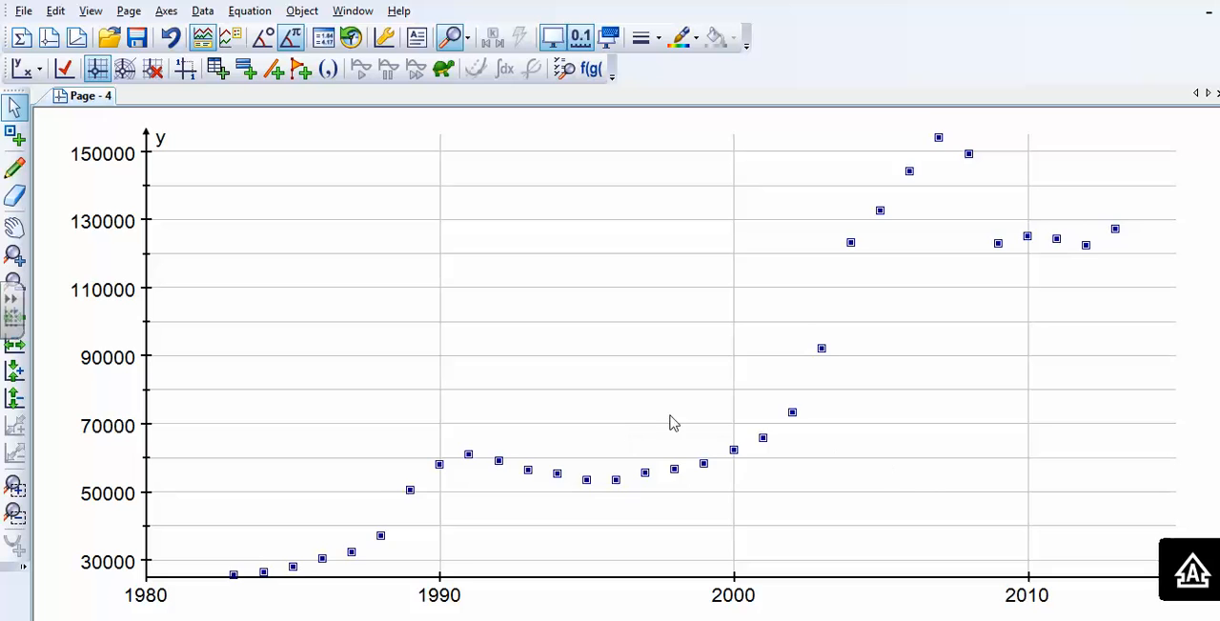
- Deselect the data points and enter the equation y=ae^(bx)+d as a new equation
left_click(934, 476)
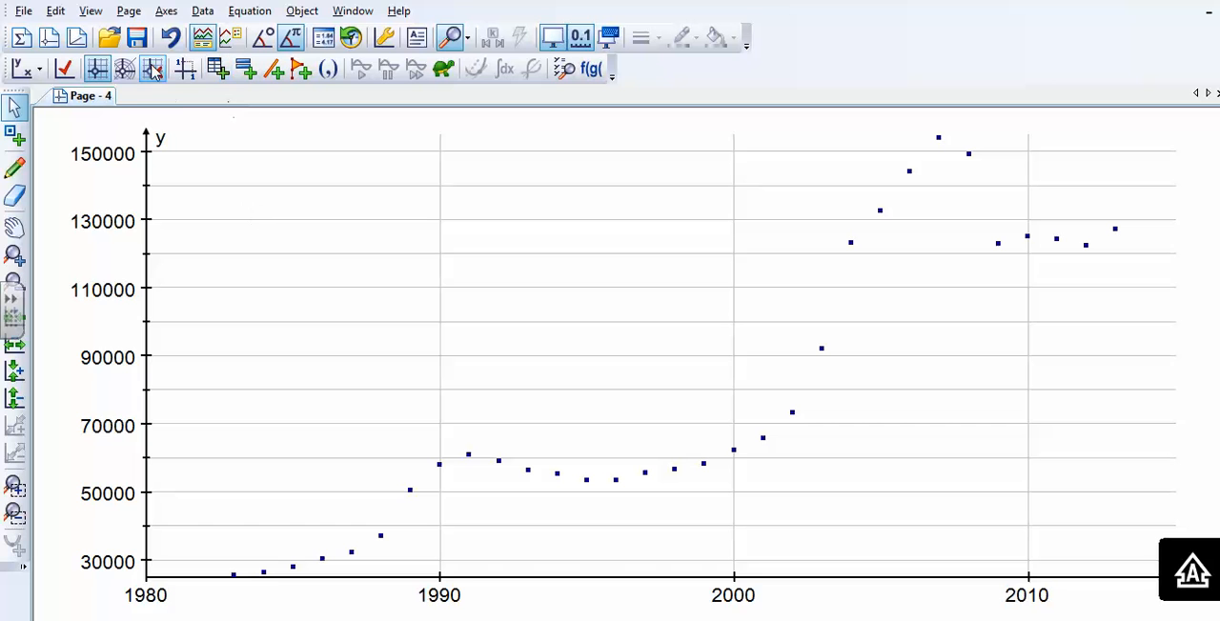
key("Return")
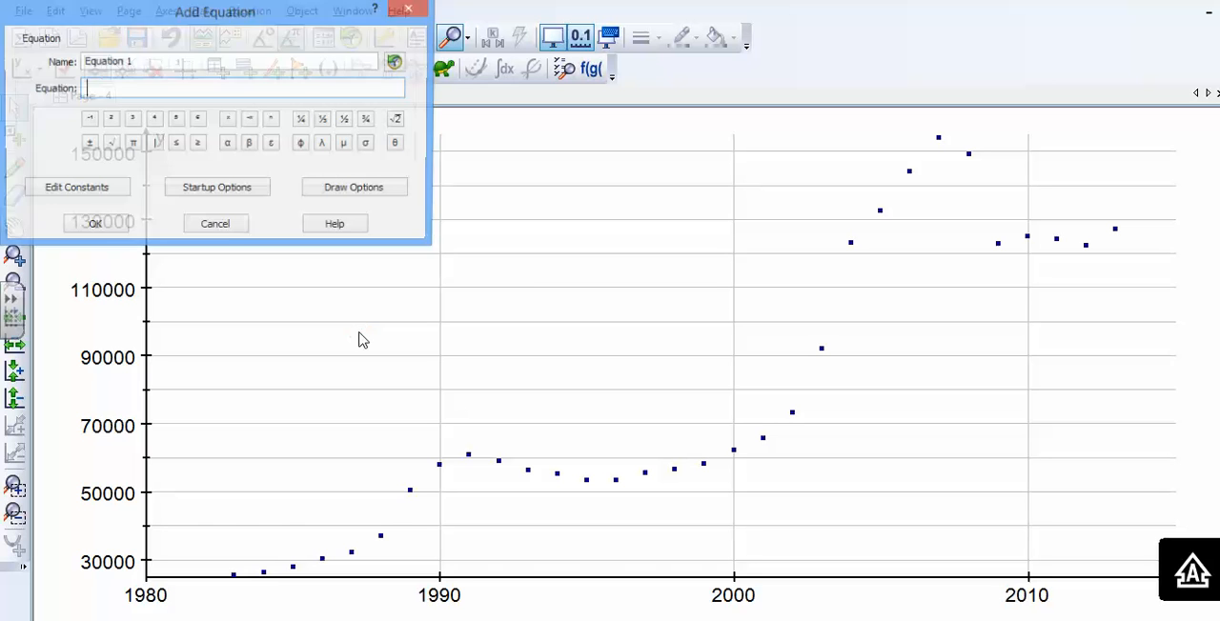
type("y=a")
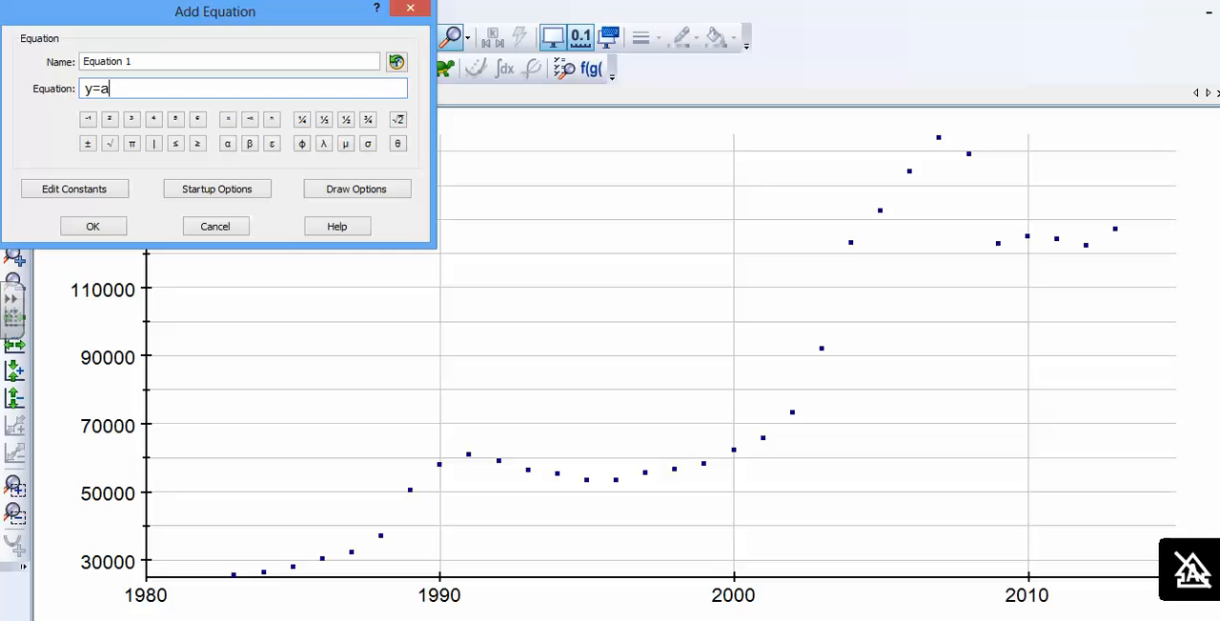
type("e^( b")
key("BackSpace")
key("BackSpace")
type("bx")
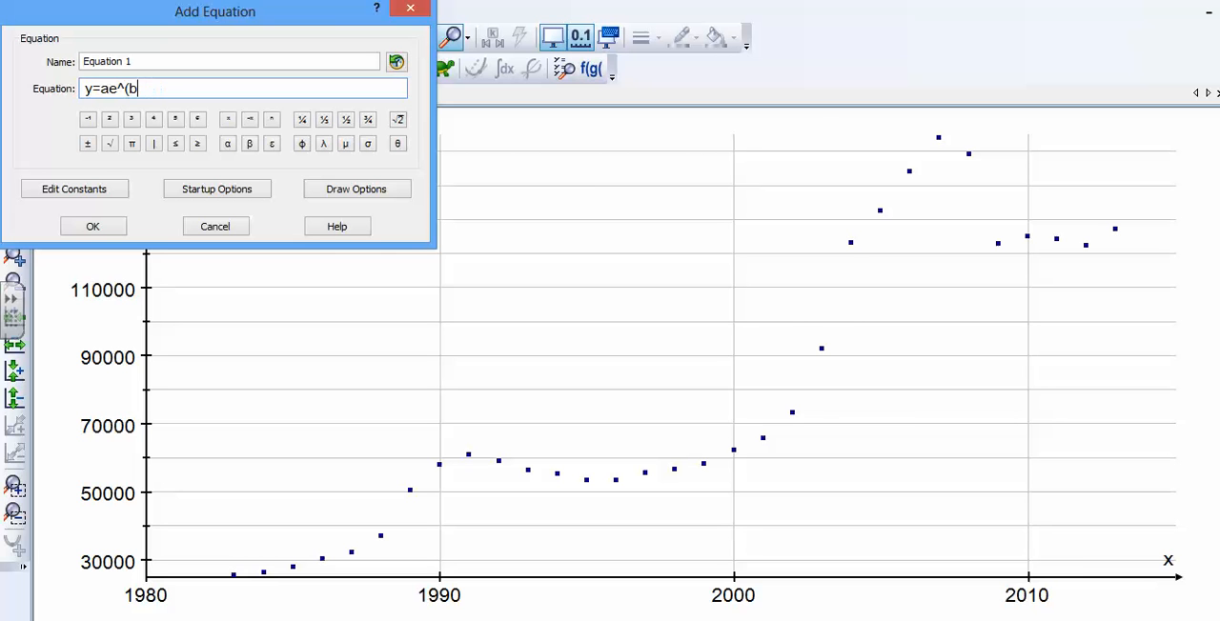
type(")+d")
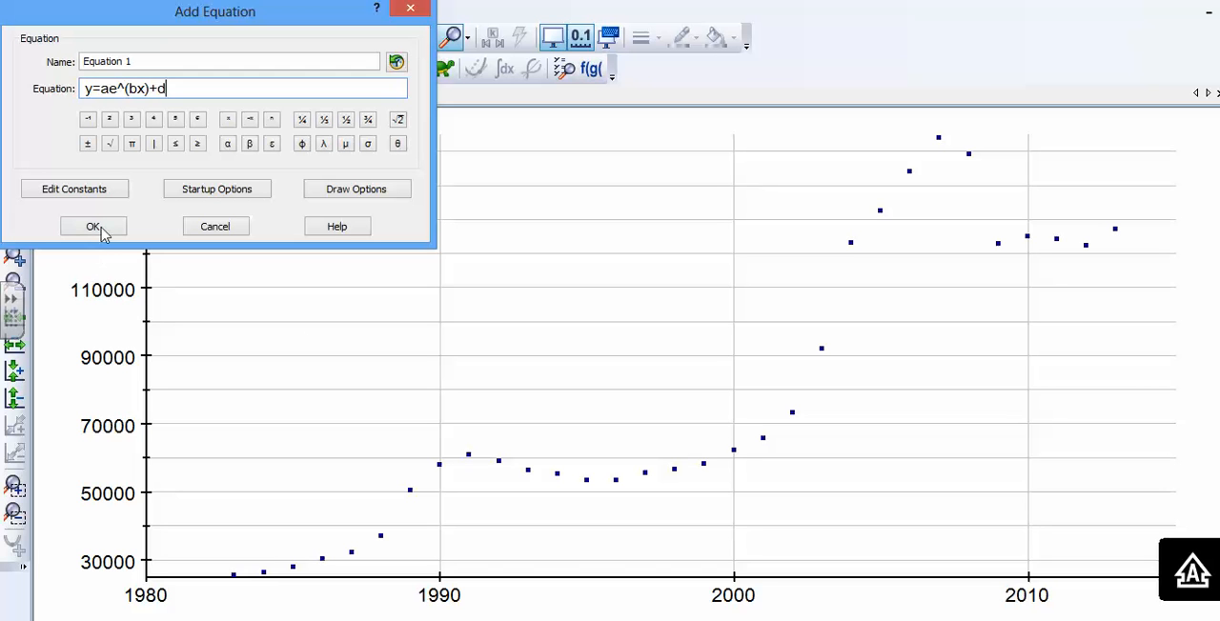
- Name the new equation HousePrice and add it to the graph page
left_click_drag(144, 60, 41, 73)
type("hOUS")
key("BackSpace")
key("BackSpace")
key("BackSpace")
type("HousePrice")
left_click(121, 228)
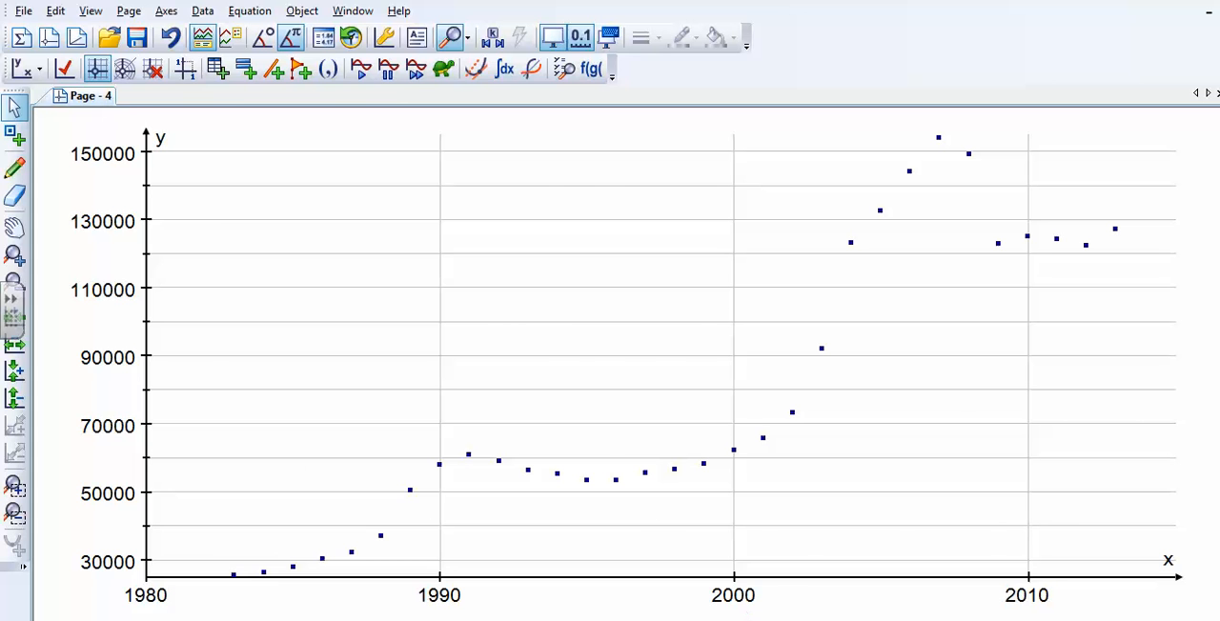
- Switch to the Excel workbook and insert a blank column between the years and the prices
left_click(796, 569)
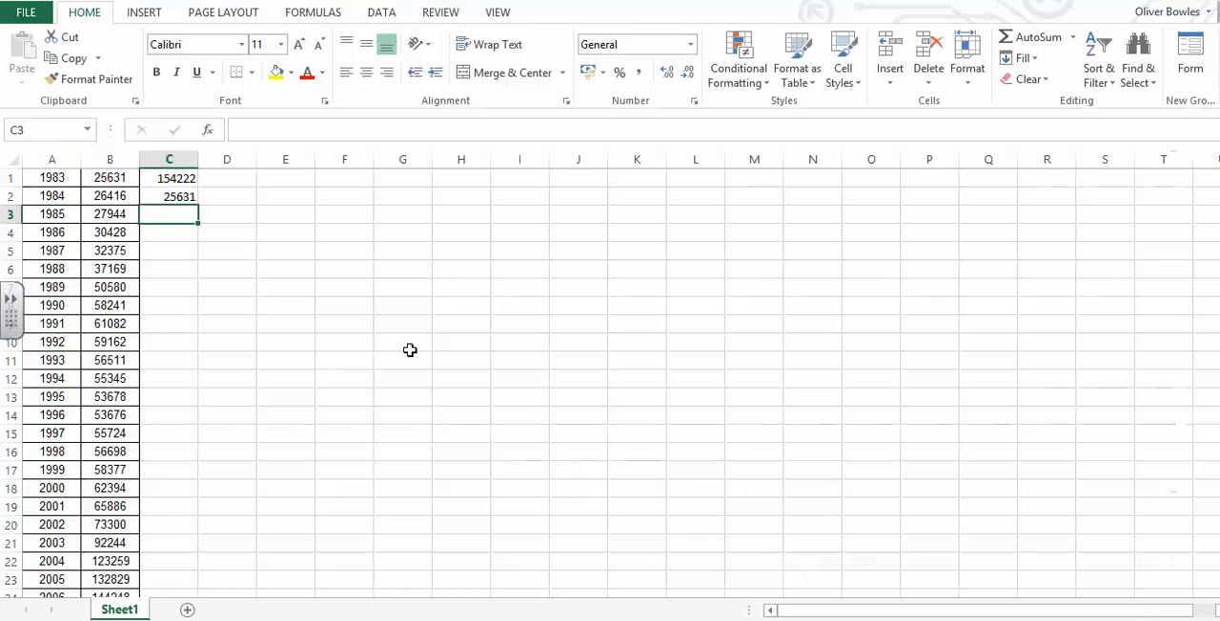
left_click(217, 180)
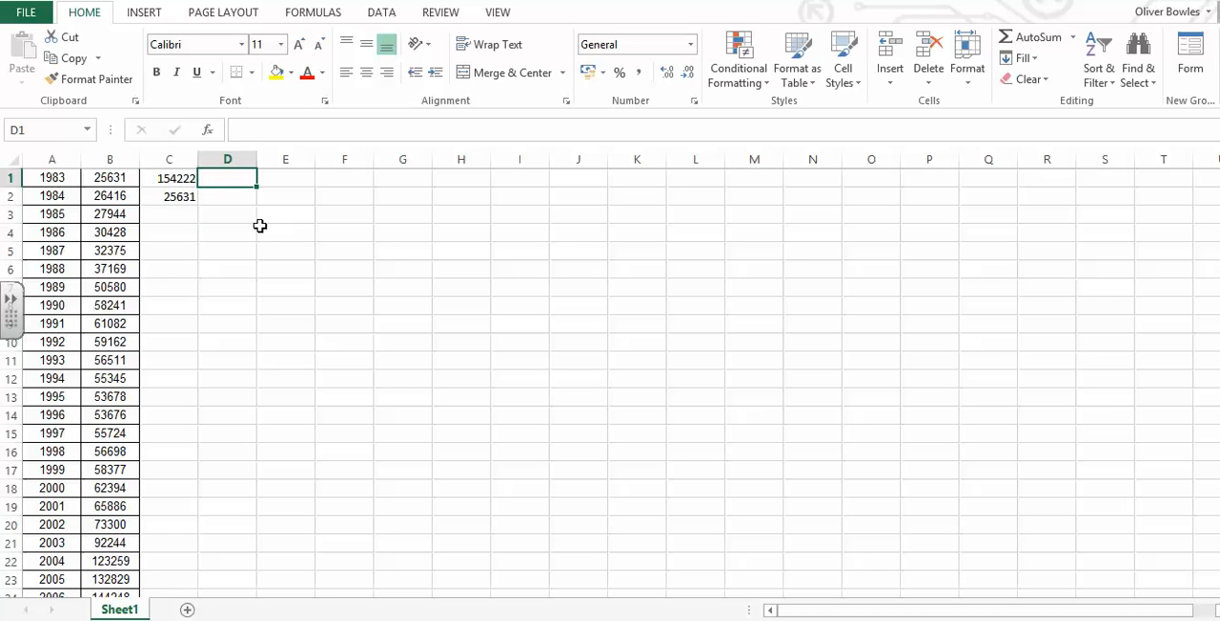
left_click(118, 158)
right_click(119, 155)
left_click(167, 288)
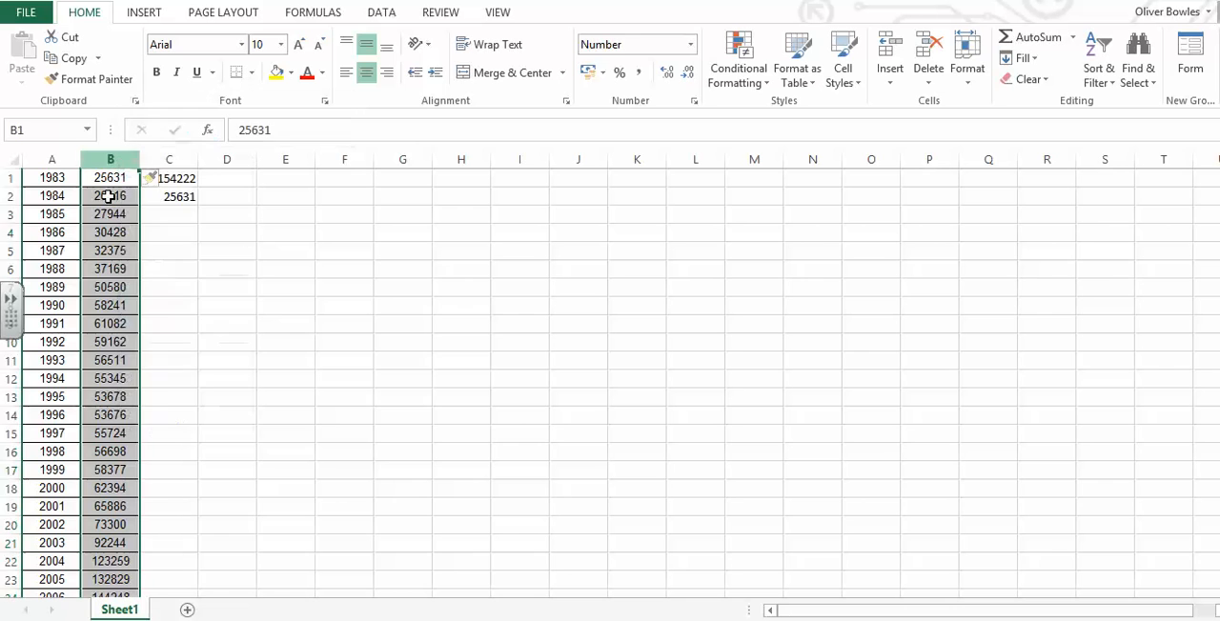
- Number the years in column B with 1 in B1 and =B1+1 in B2, filled down to row 31
left_click(114, 187)
type("1")
key("Return")
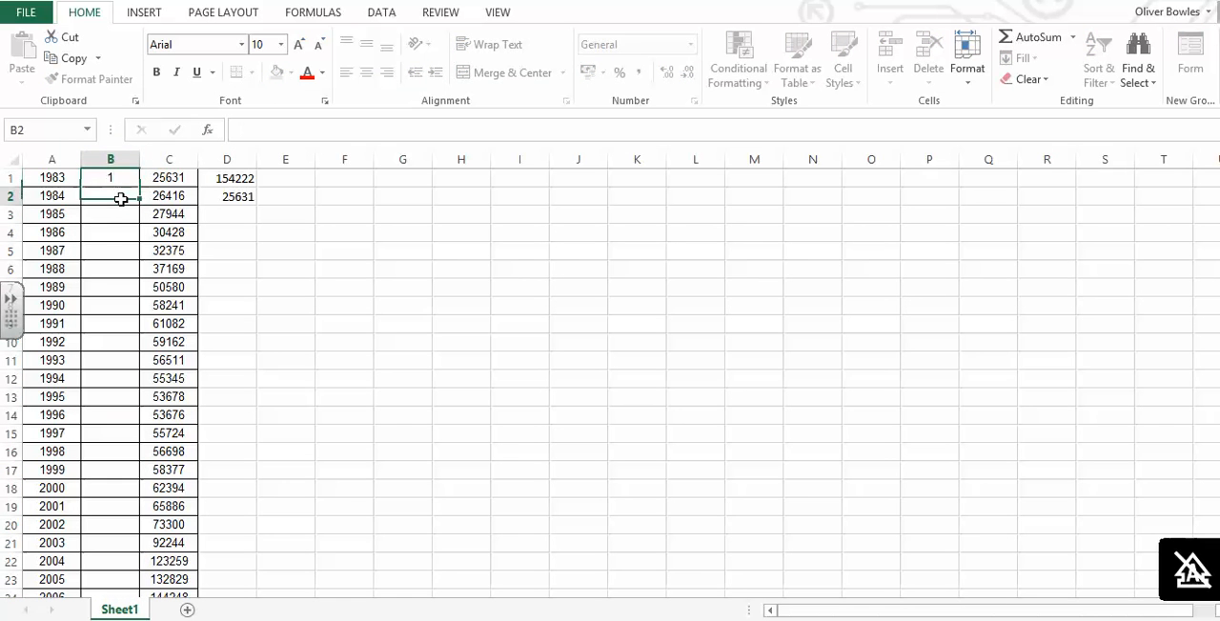
type("=")
left_click(123, 177)
type("+1")
key("Return")
left_click(125, 195)
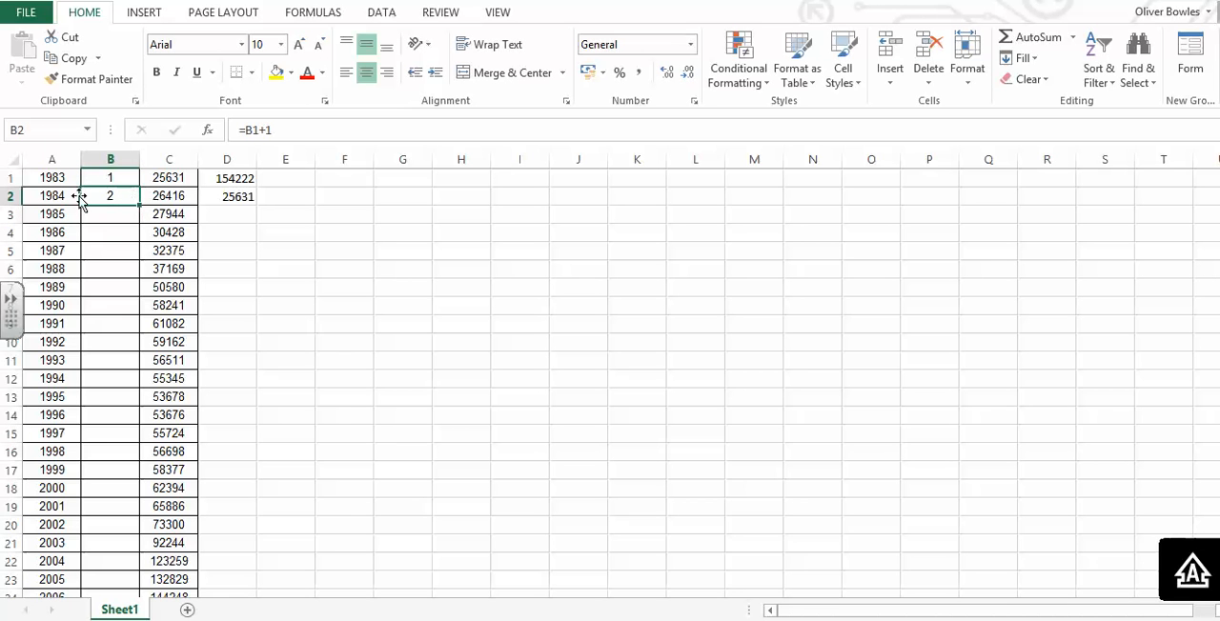
double_click(140, 204)
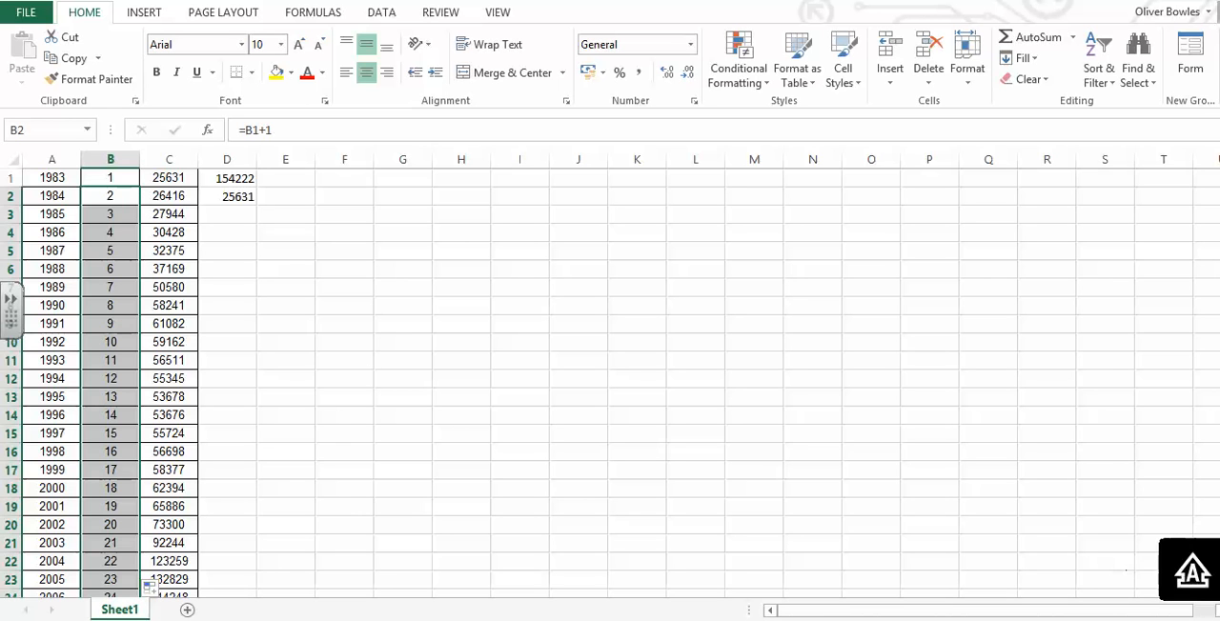
scroll(610, 381, "down", 2)
scroll(610, 381, "down", 1)
scroll(881, 319, "up", 3)
- Move the maximum and minimum price formulas from D1:D2 to J1:J2
left_click_drag(238, 178, 245, 197)
key("ctrl+x")
left_click(562, 180)
key("ctrl+v")
- Label the maximum value with MAX PRICE in cell I1
type("main")
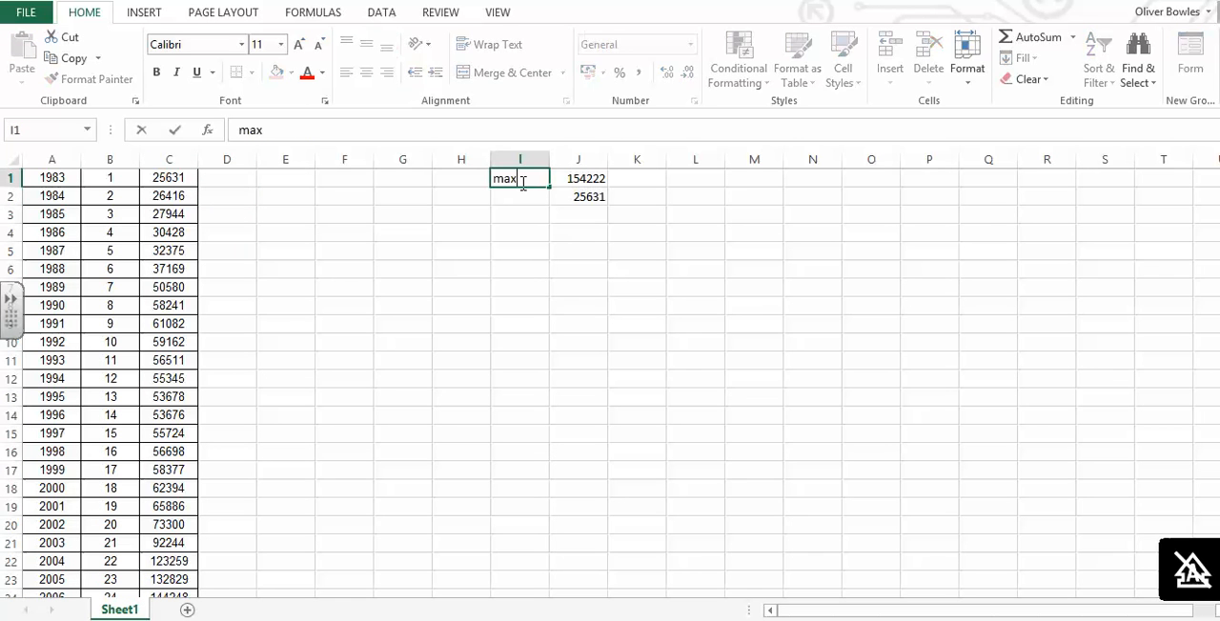
key("BackSpace")
key("BackSpace")
key("BackSpace")
key("BackSpace")
type("MAX PRICE")
key("Return")
- Label the minimum value with MIN PRICE in cell I2, correcting any misspelling
type("MIN PRICE")
key("Return")
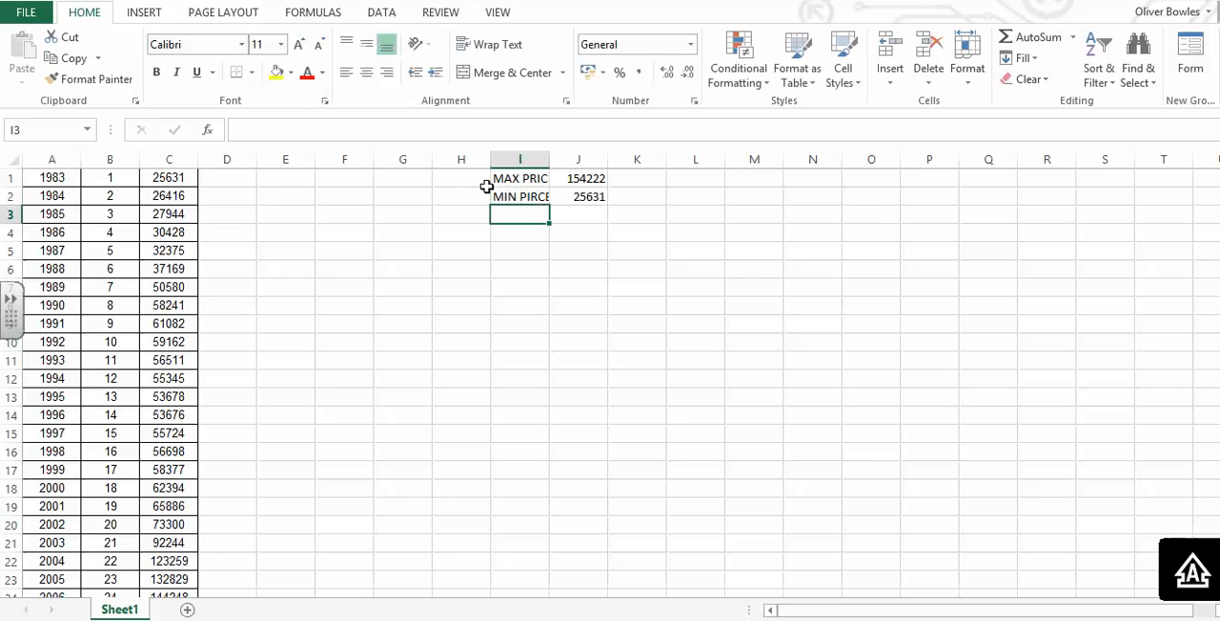
double_click(539, 197)
key("BackSpace")
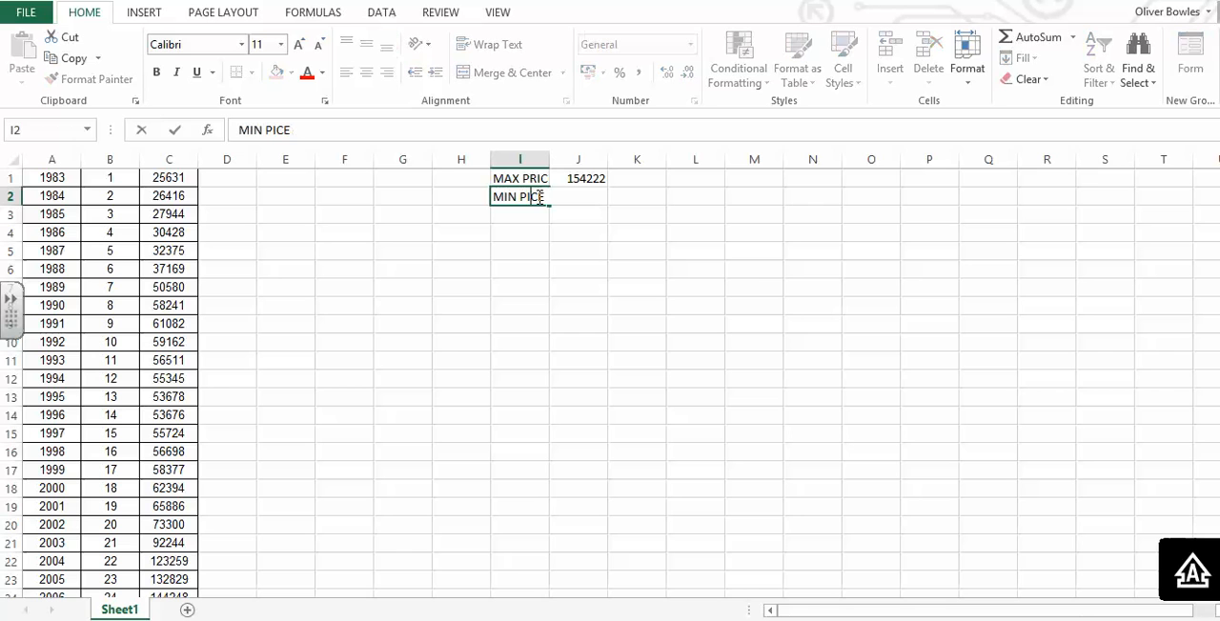
type("I")
left_click(374, 207)
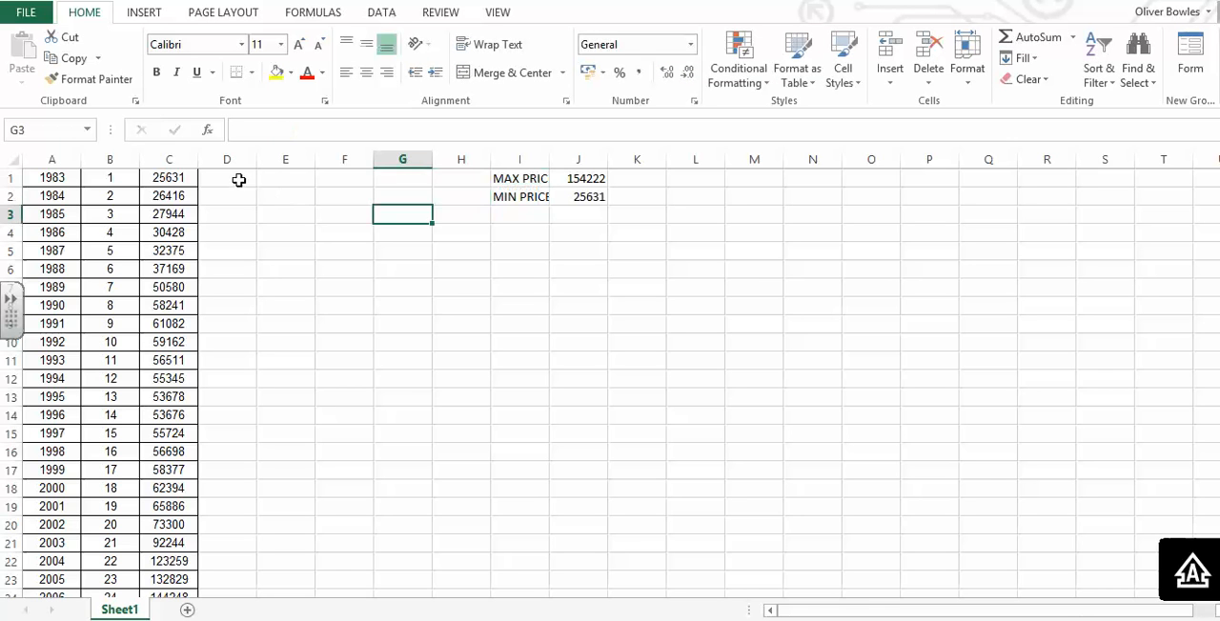
- Enter the formula =round(C1:C31,-3) in cell D1 to round the prices to the nearest thousand
left_click(239, 179)
type("=")
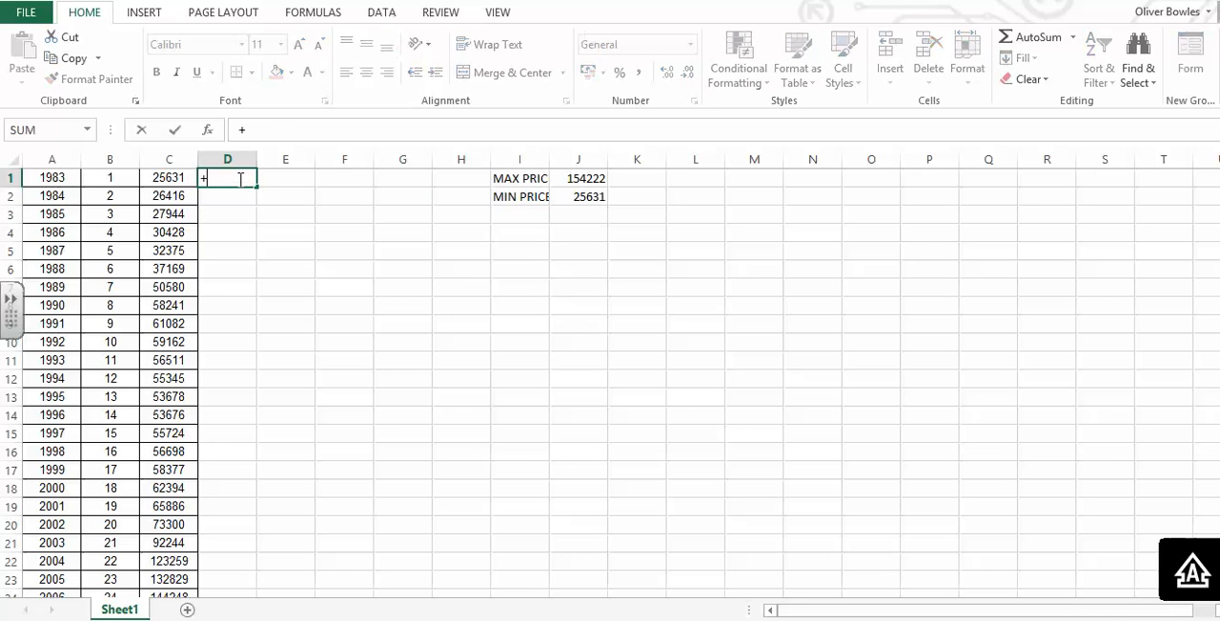
type("round")
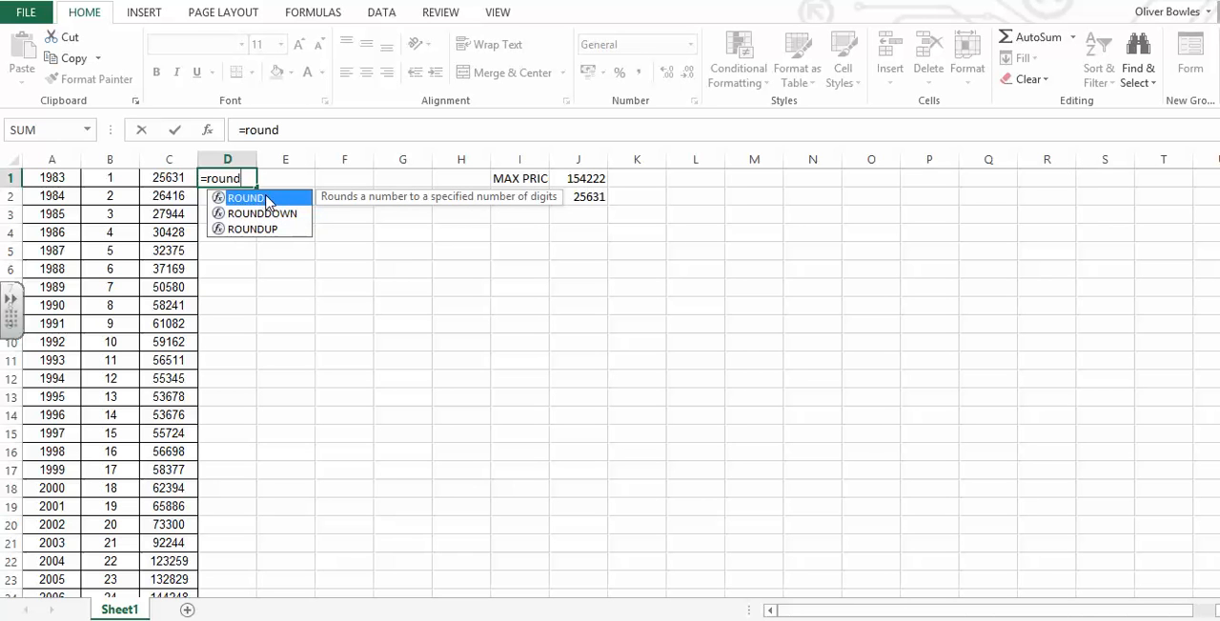
type("(")
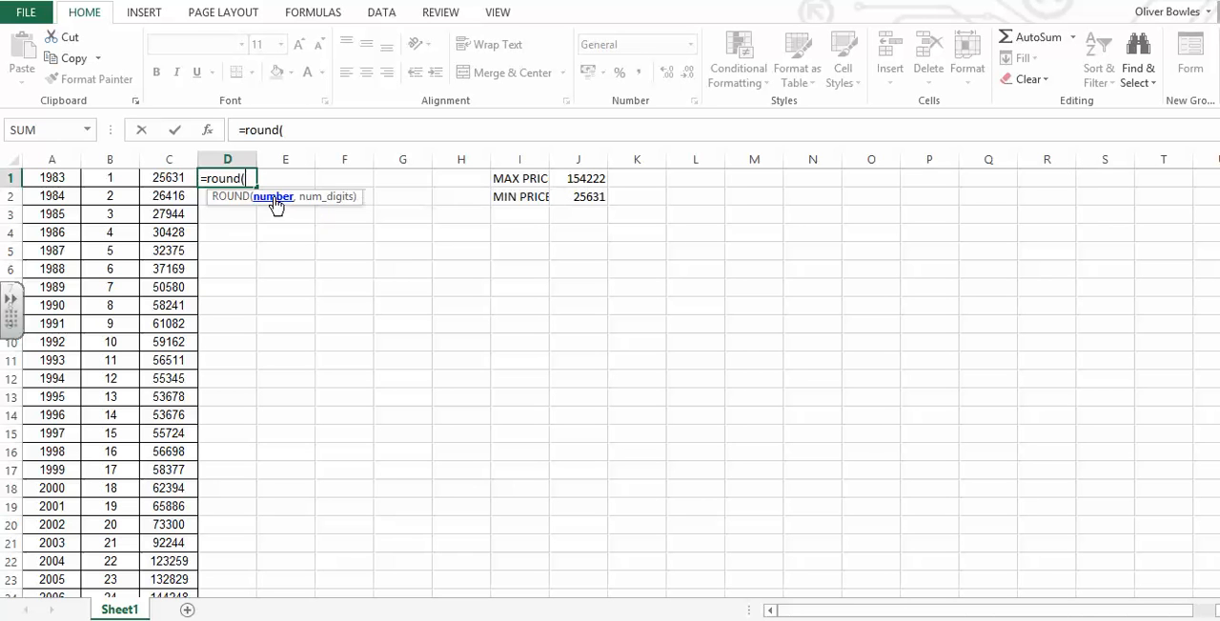
left_click(181, 177)
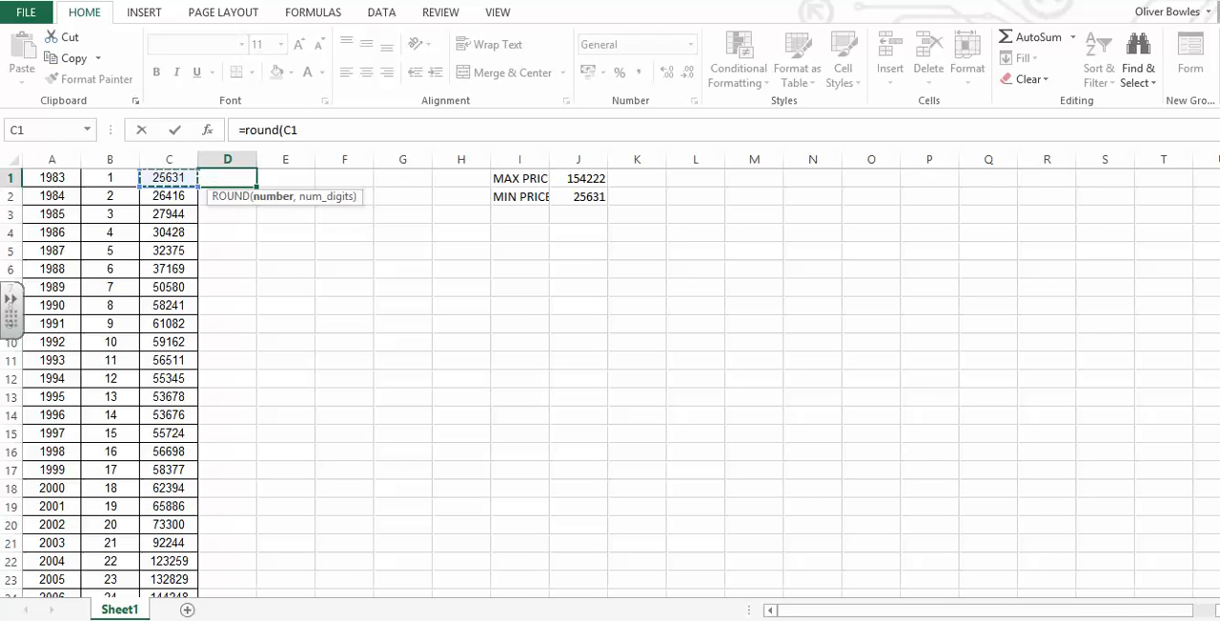
scroll(705, 463, "down", 3)
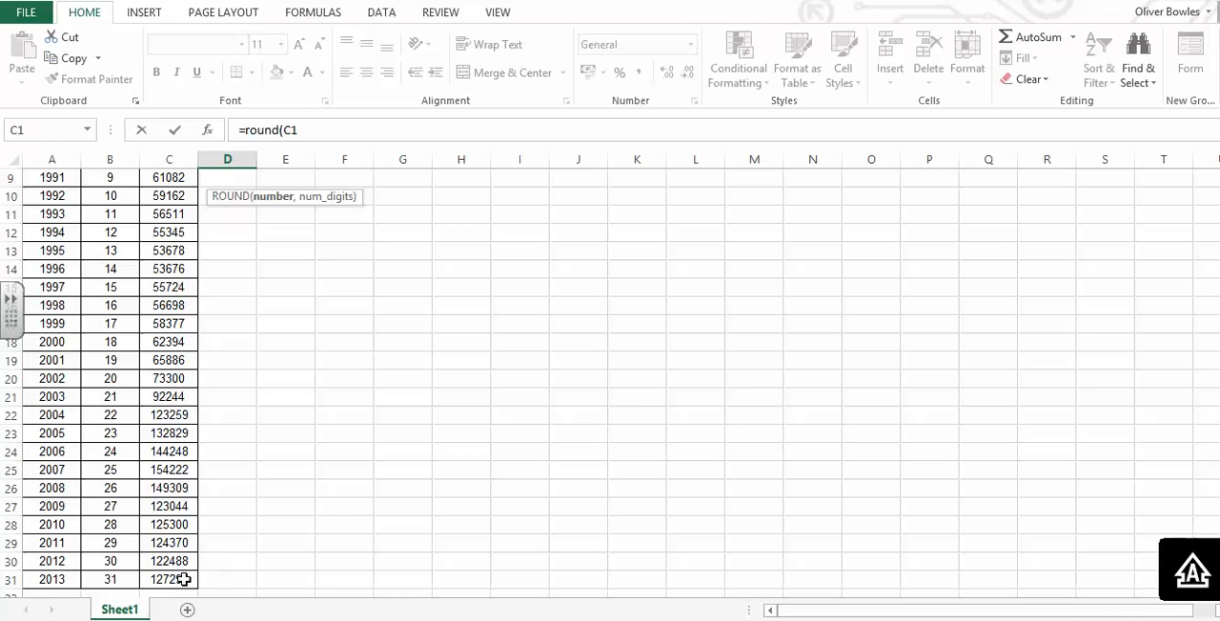
left_click(181, 579, "shift")
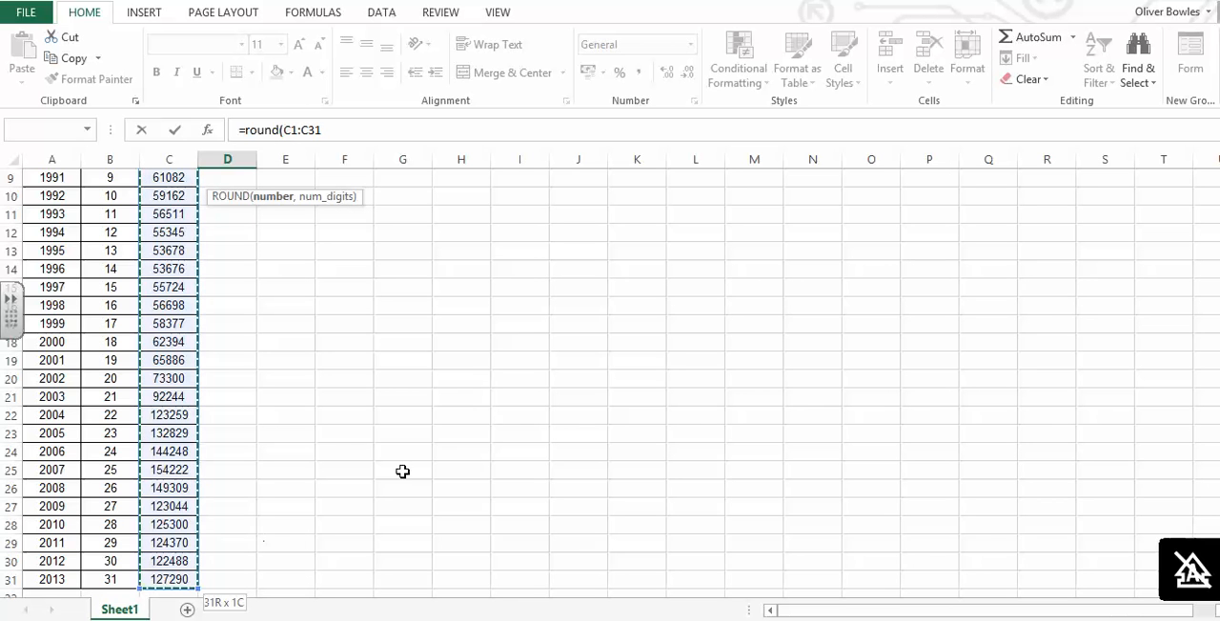
scroll(570, 183, "up", 3)
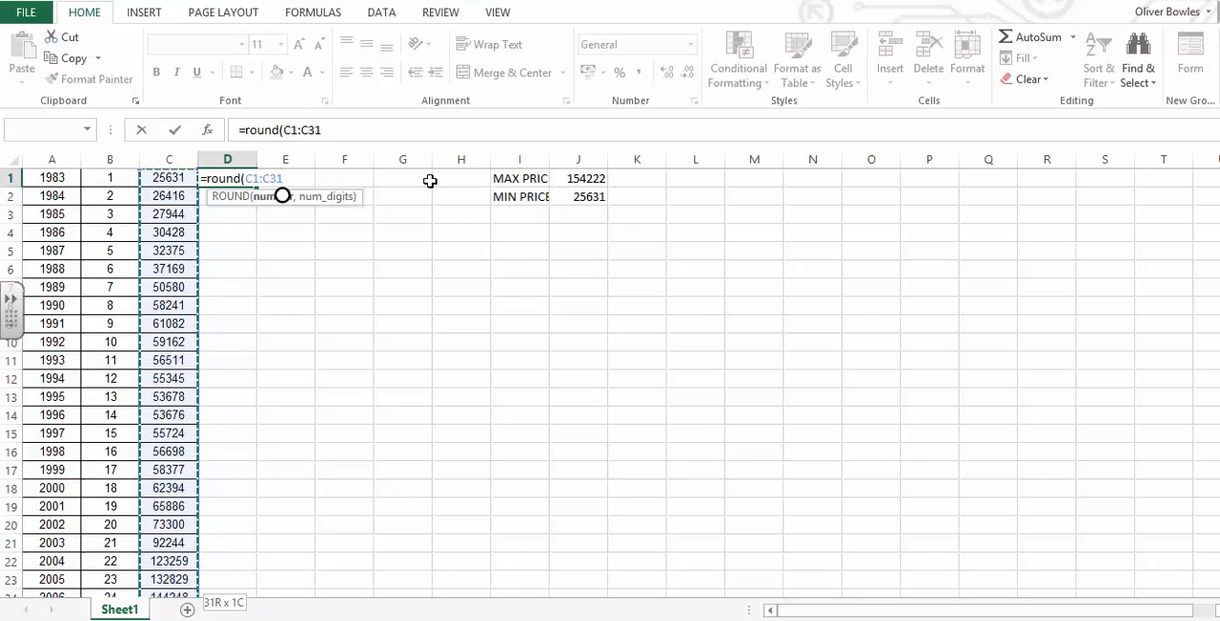
type(",-3")
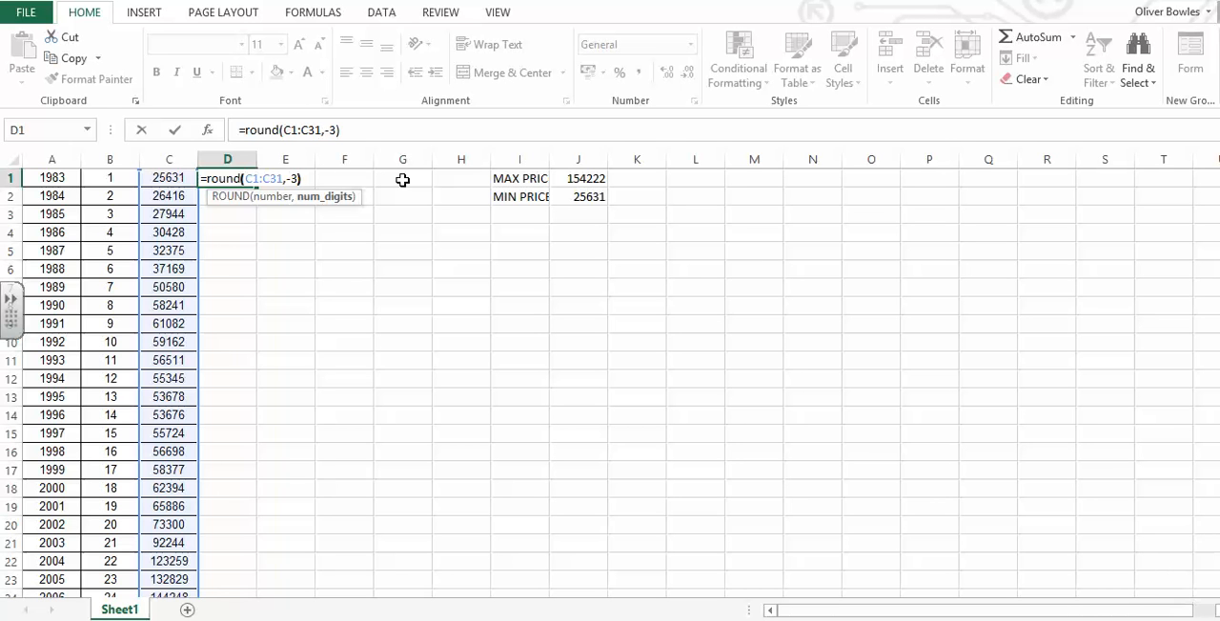
key("Return")
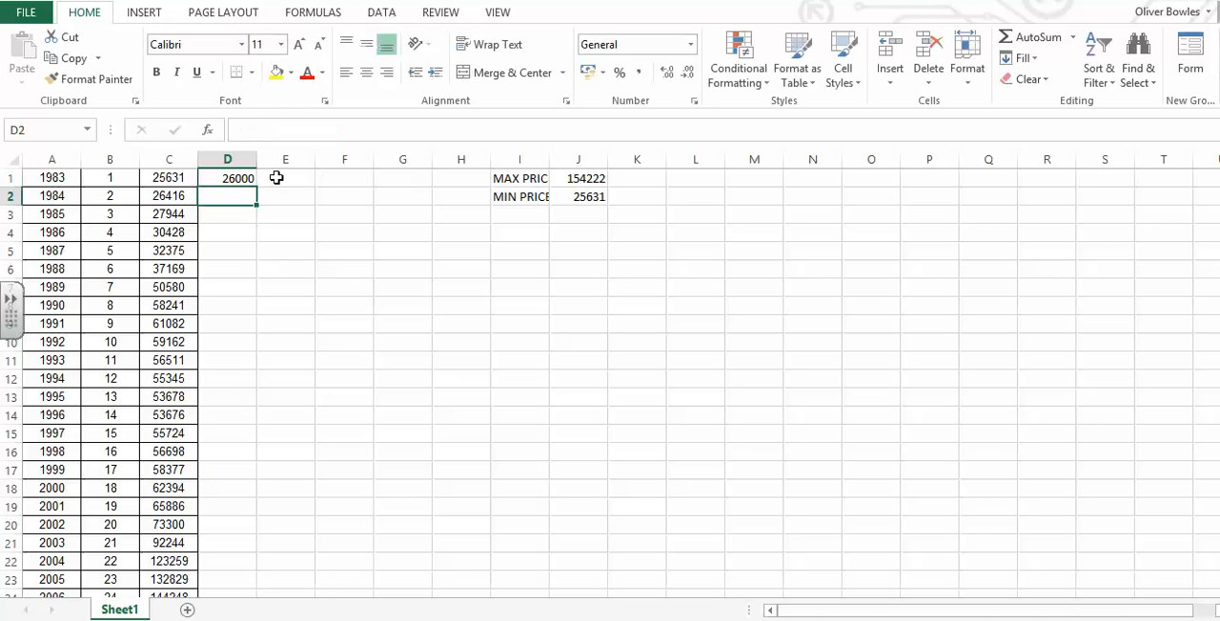
- Fill the rounding formula from D1 down column D to row 31
left_click(243, 178)
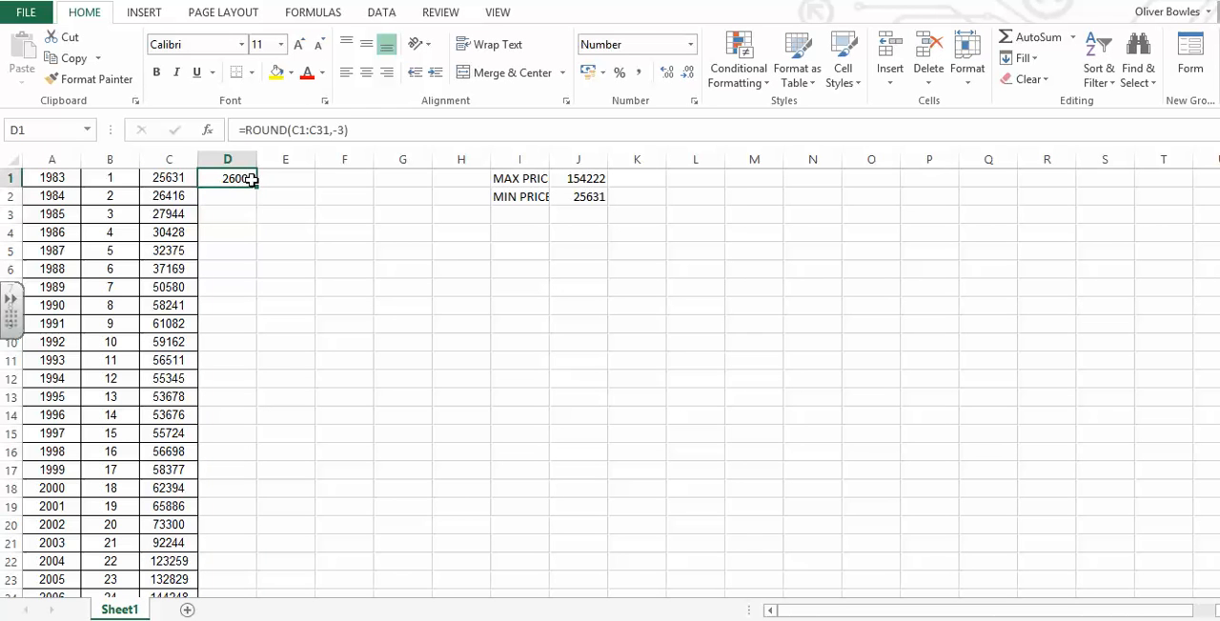
double_click(256, 187)
- Enter the formula =D1/1000 in cell E1 and fill it down column E to row 31
left_click(278, 181)
type("=")
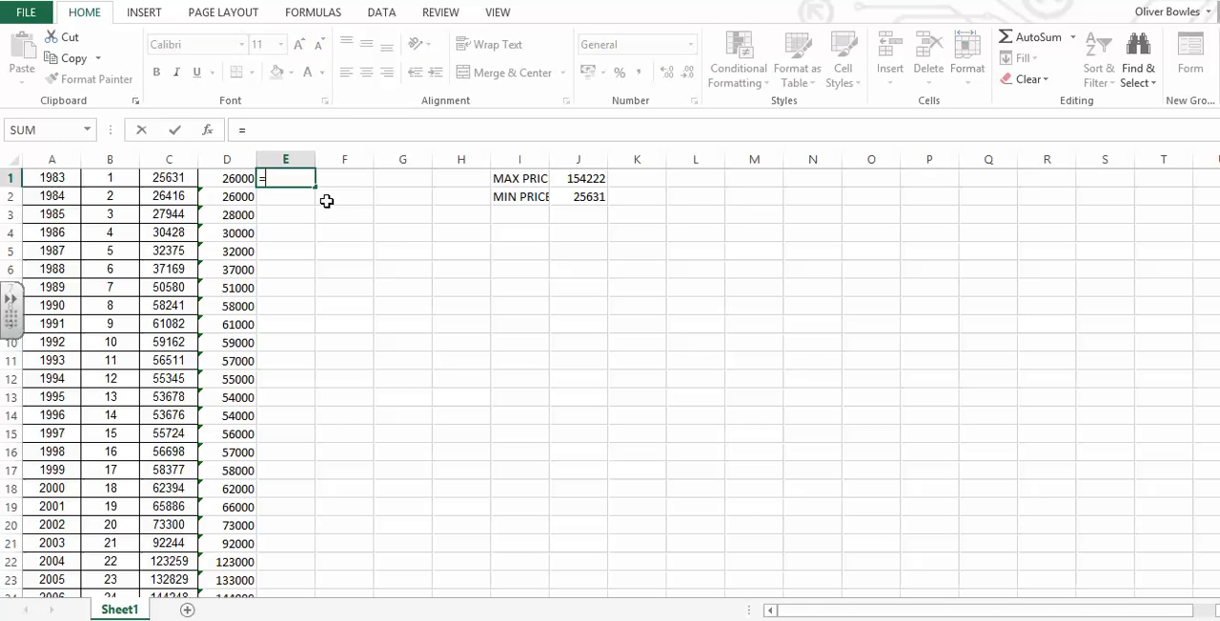
left_click(244, 183)
type("/1000")
key("Return")
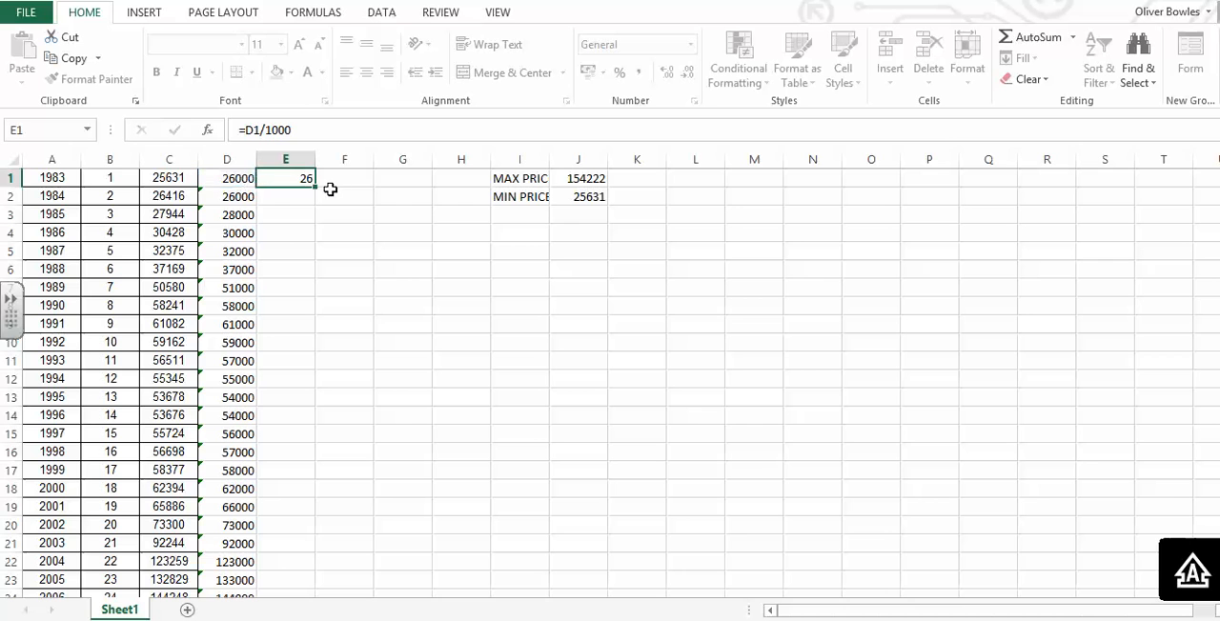
left_click(304, 179)
double_click(316, 187)
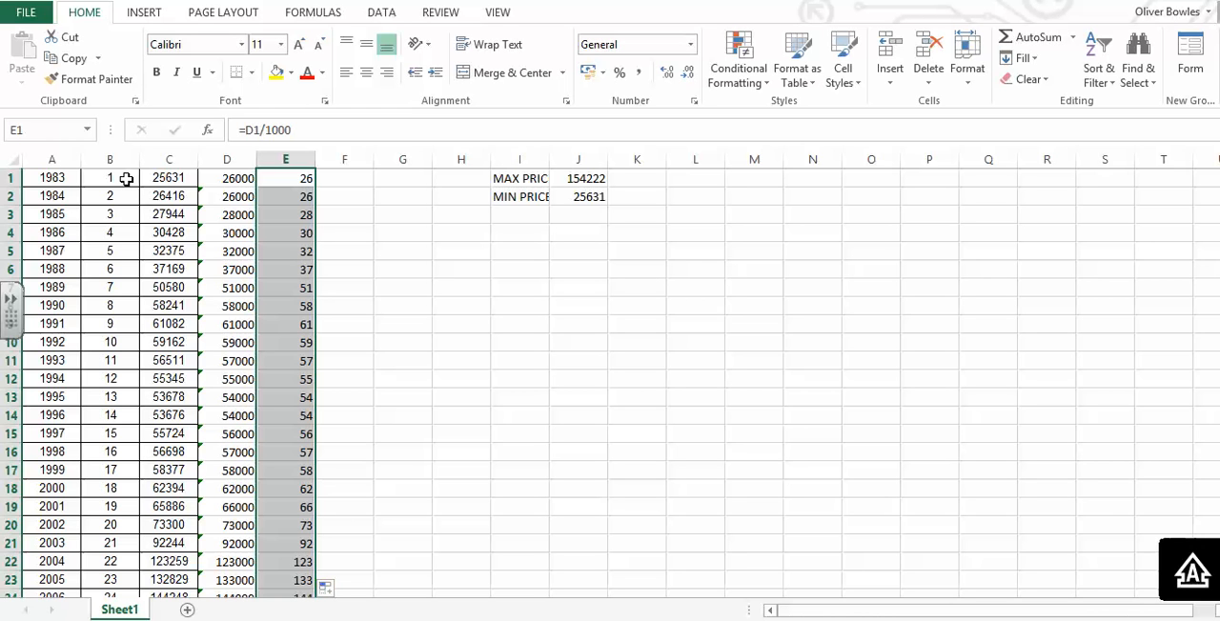
- Copy B1:B31 and E1:E31 and paste them from the first x cell of the House Prices data set in Autograph
left_click_drag(125, 179, 116, 520)
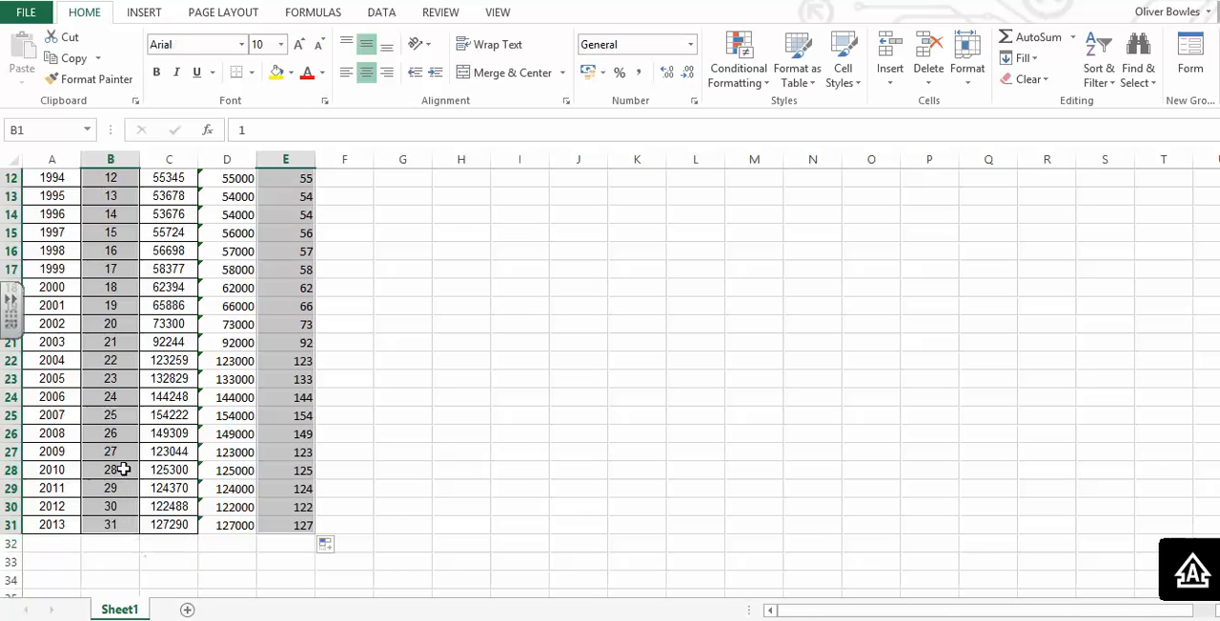
right_click(124, 469)
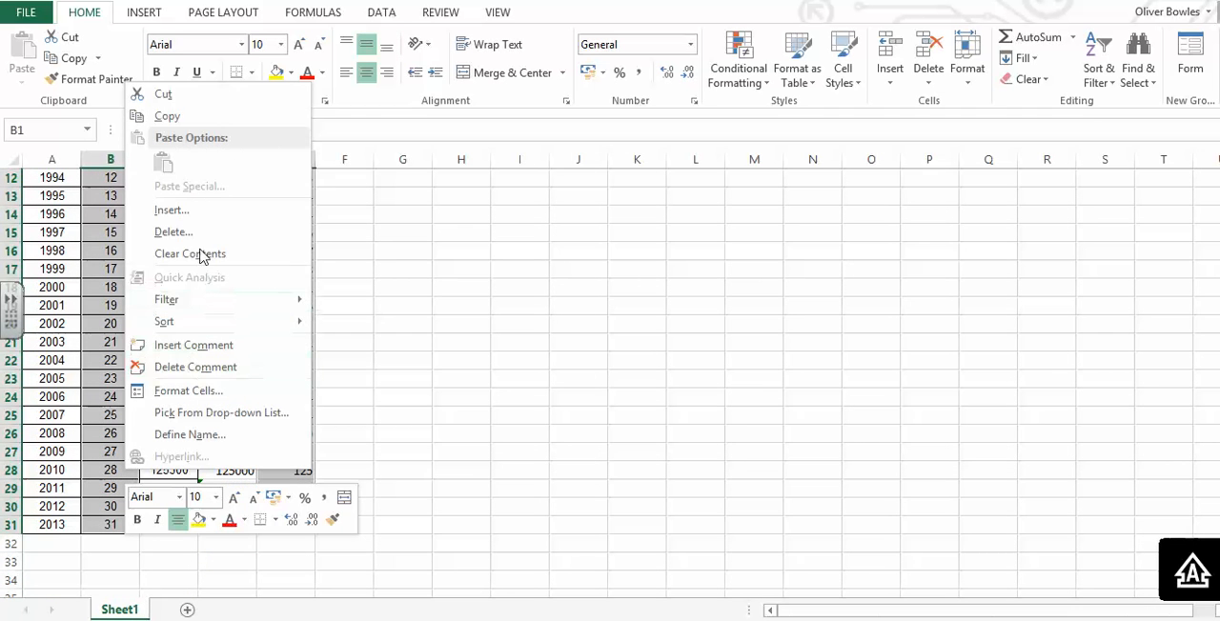
left_click(170, 116)
scroll(351, 414, "up", 4)
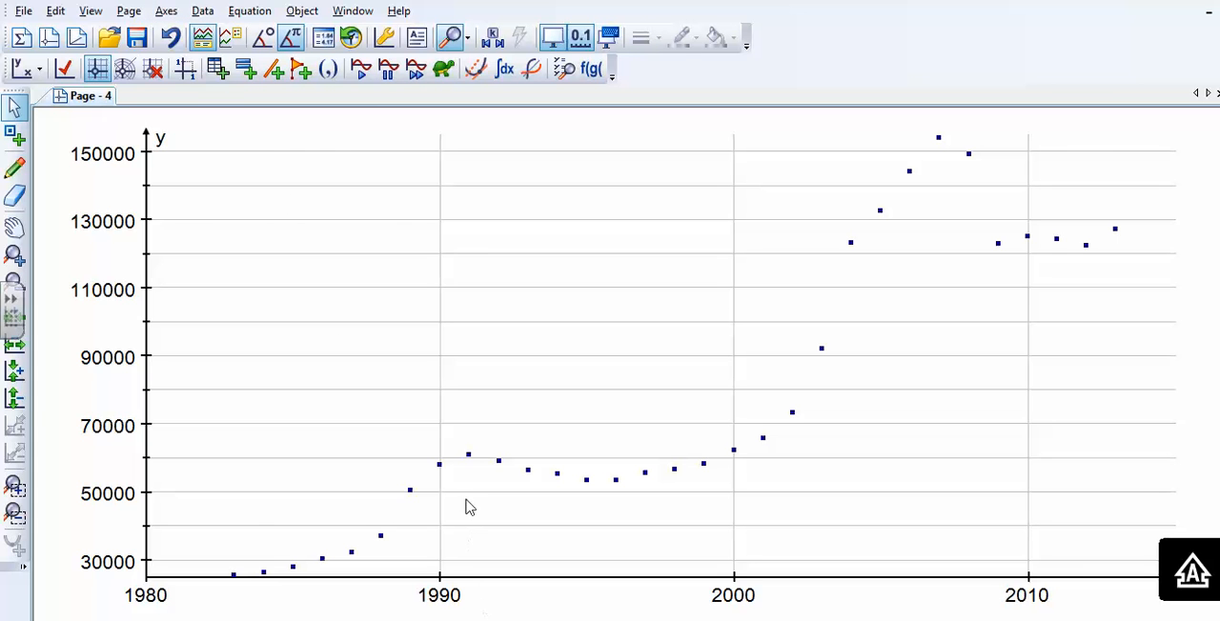
double_click(468, 453)
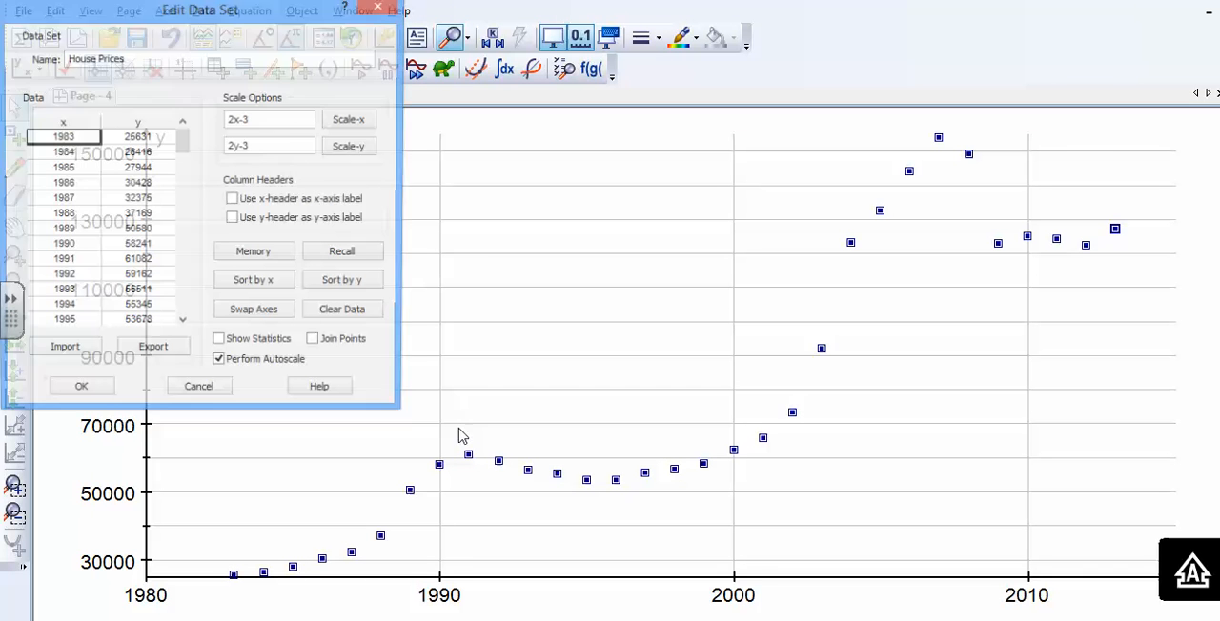
key("ctrl+v")
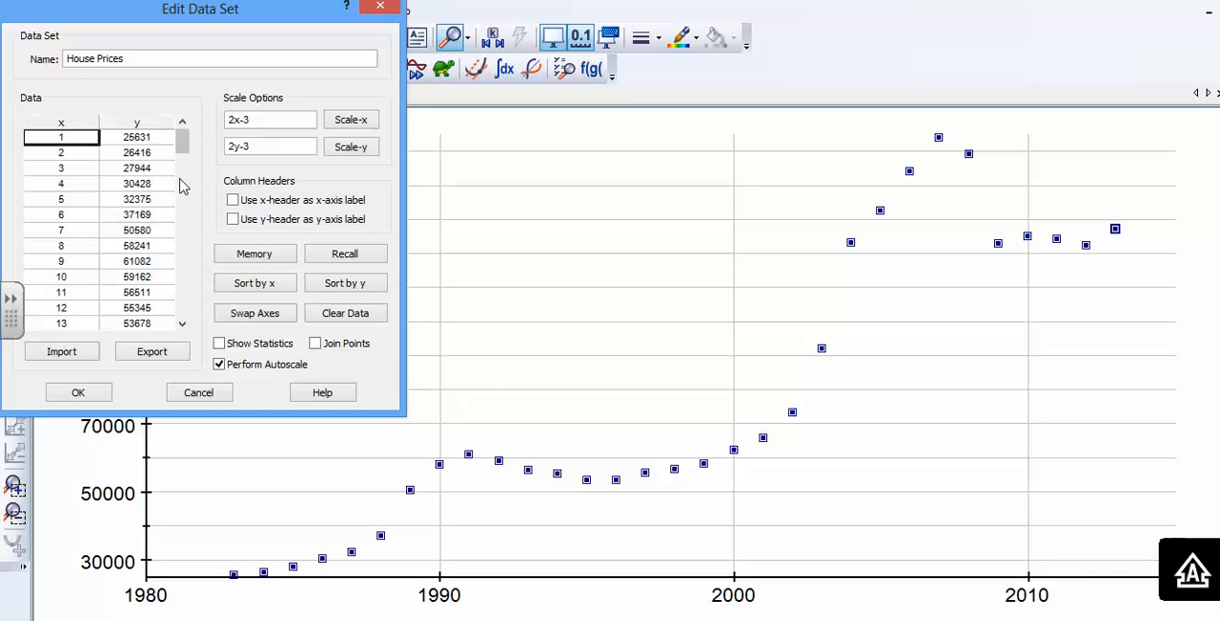
- Copy the prices in thousands from Excel cells E1:E31 into the data set's y column in Autograph and apply the edited data
key("alt+Tab")
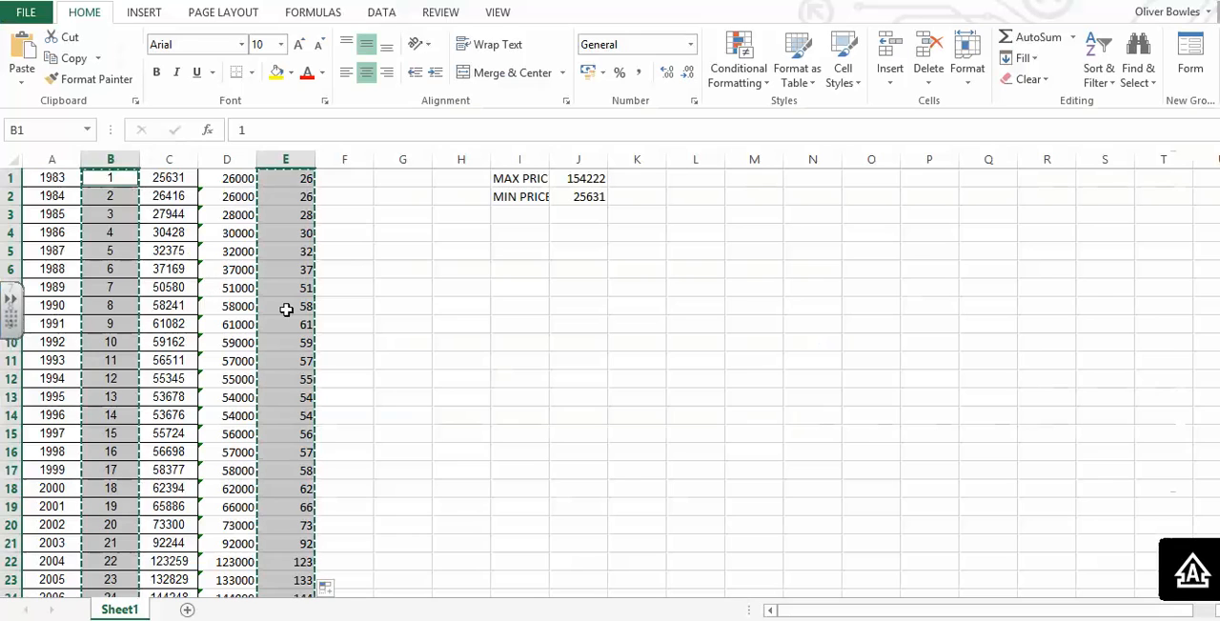
left_click(345, 249)
left_click(303, 178)
scroll(988, 583, "down", 8)
left_click(289, 302, "shift")
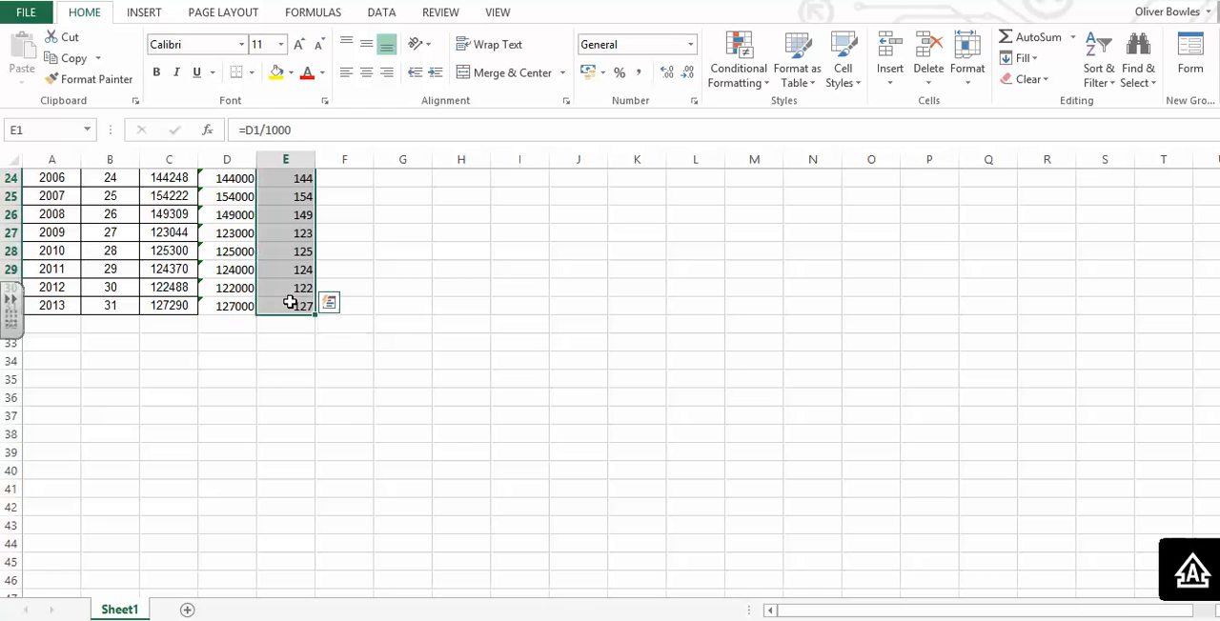
key("ctrl+c")
key("alt+Tab")
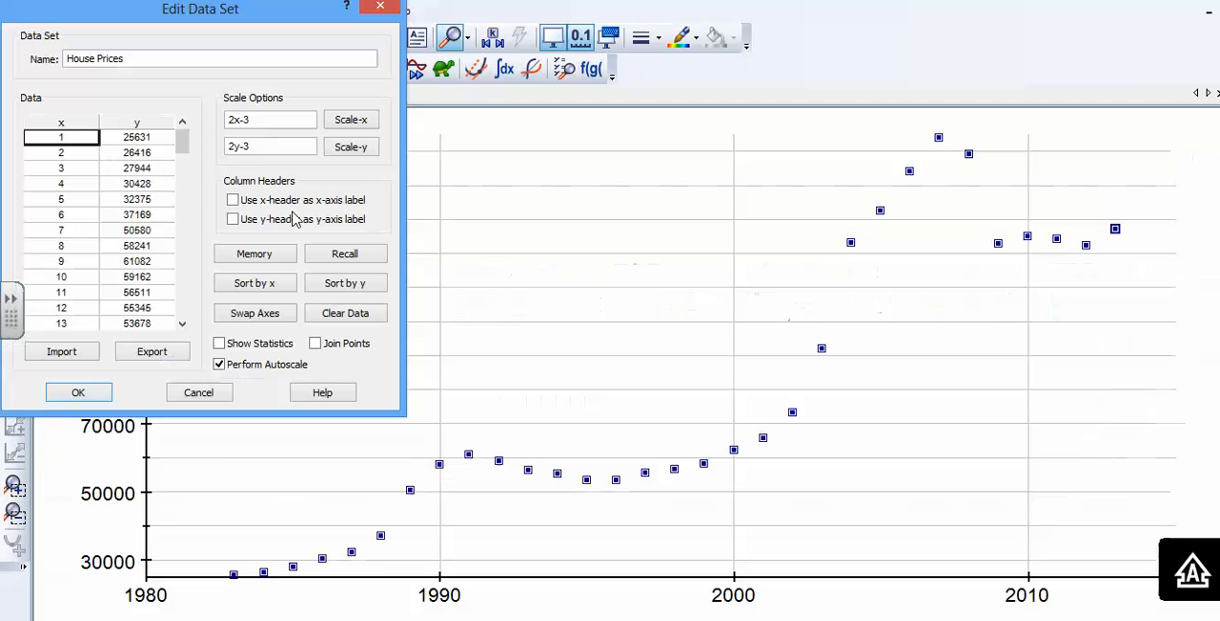
left_click(157, 135)
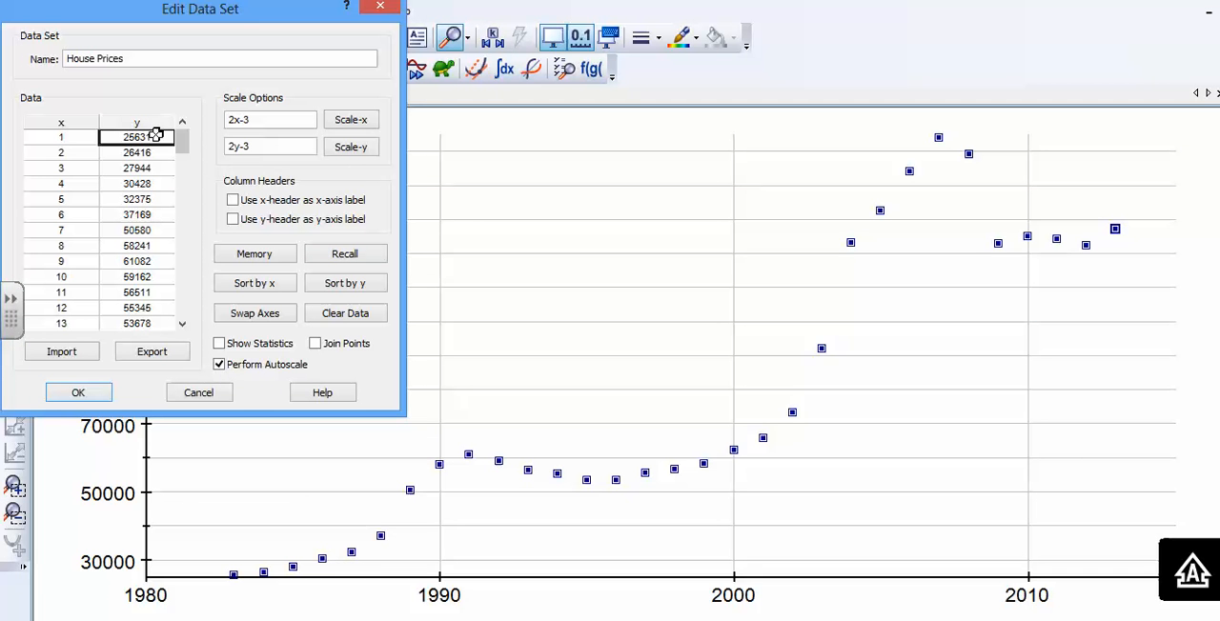
key("ctrl+v")
left_click(80, 393)
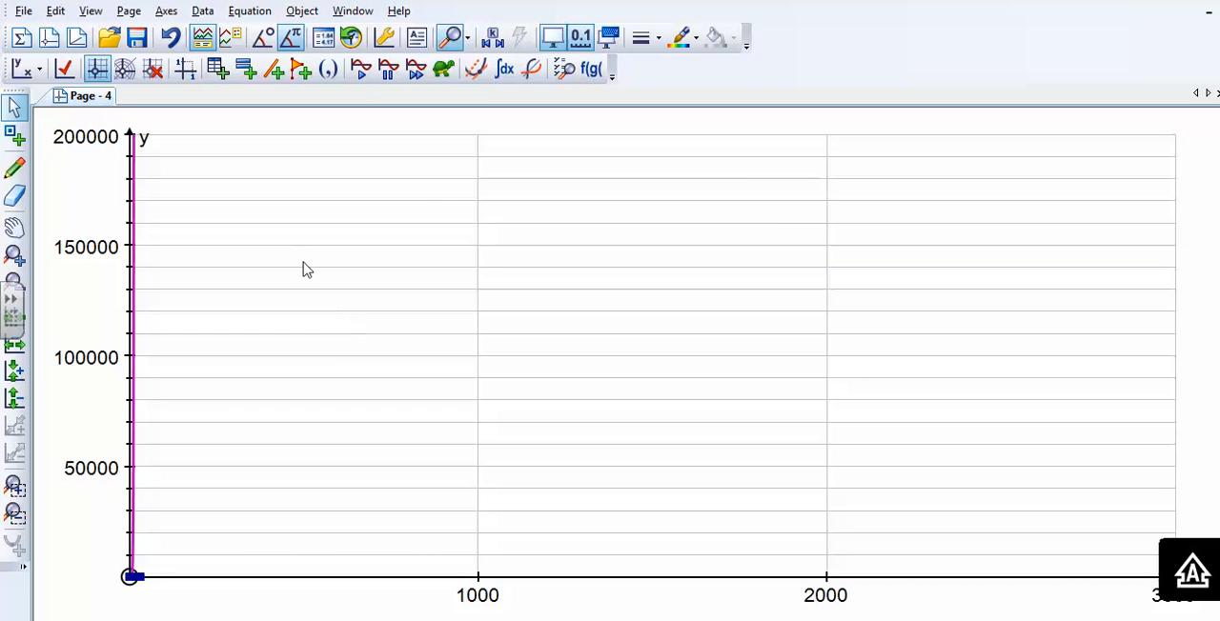
- Set the axes ranges to x from 0 to 32 and y from 25 to 155
double_click(415, 357)
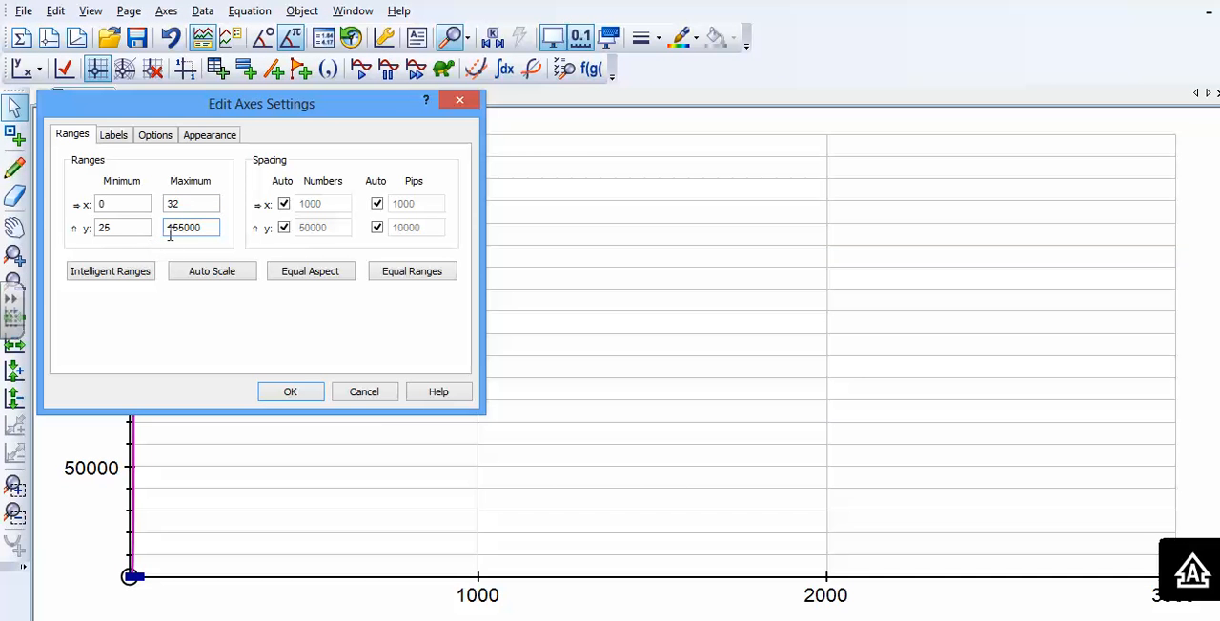
left_click_drag(185, 231, 218, 232)
key("BackSpace")
left_click(285, 392)
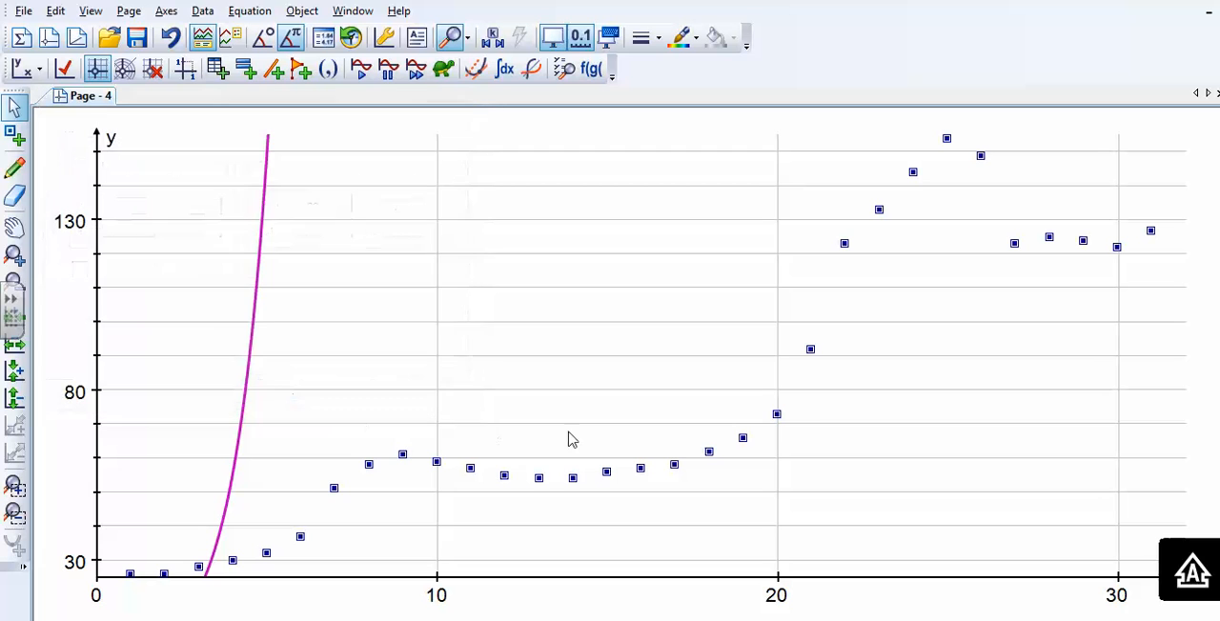
left_click(255, 304)
key("Delete")
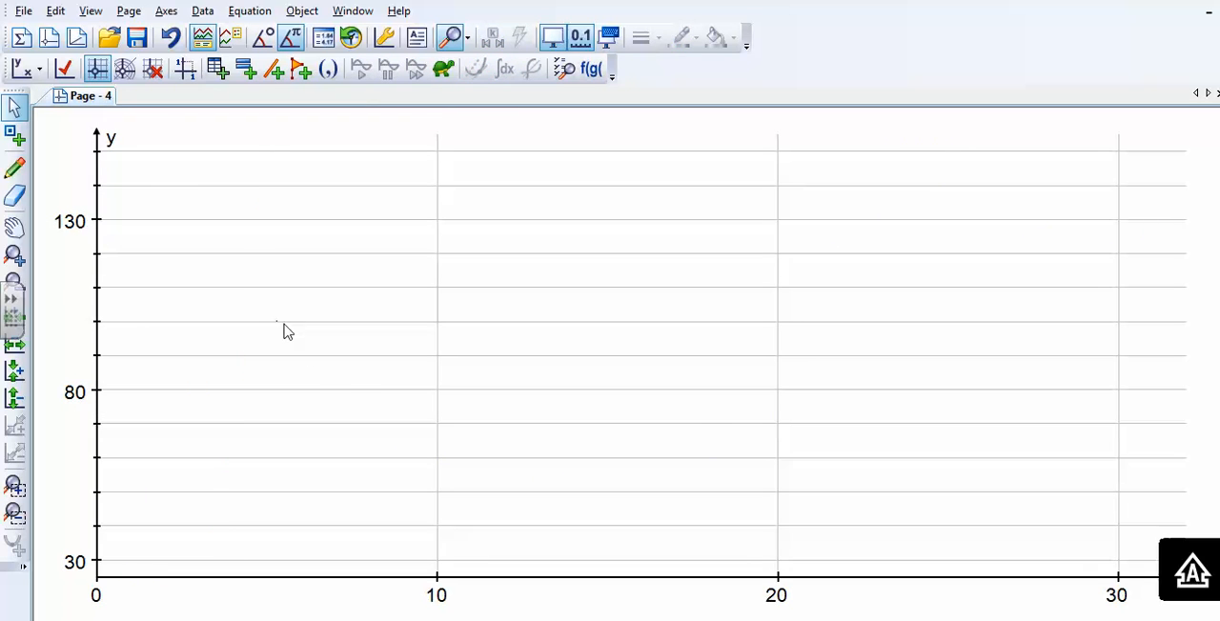
key("ctrl+z")
- Delete only the exponential curve from the graph, keeping the house price data points
left_click(256, 304)
key("Delete")
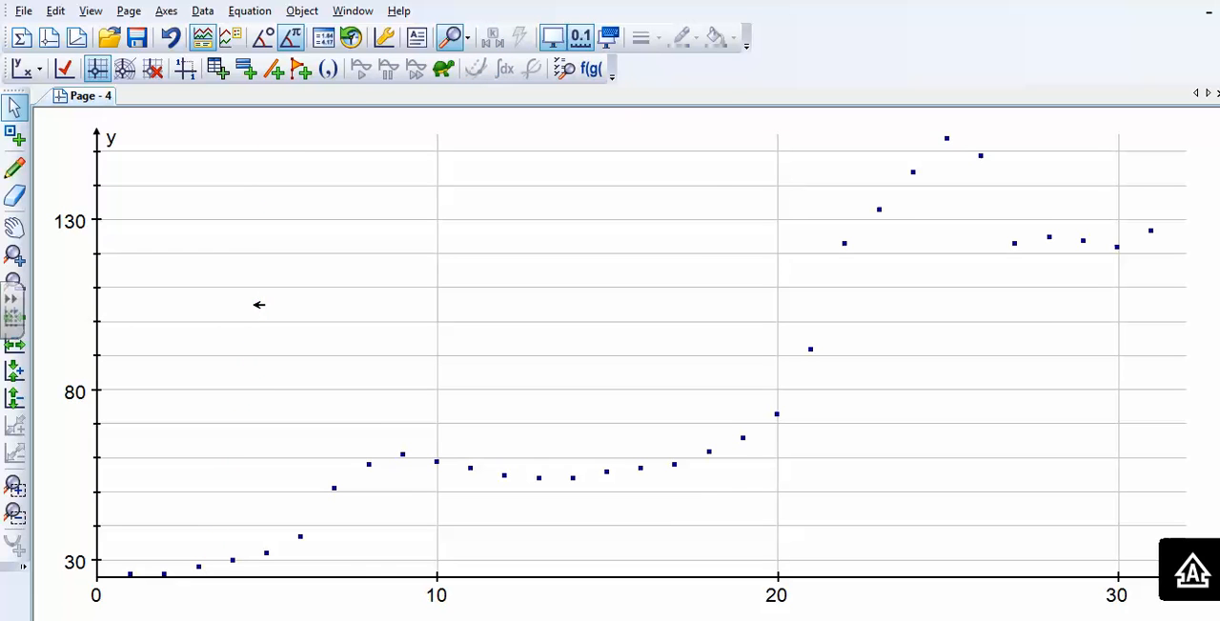
- Select the single data point at year 9, view its coordinates in the Status Box, and close the box
left_click(401, 456)
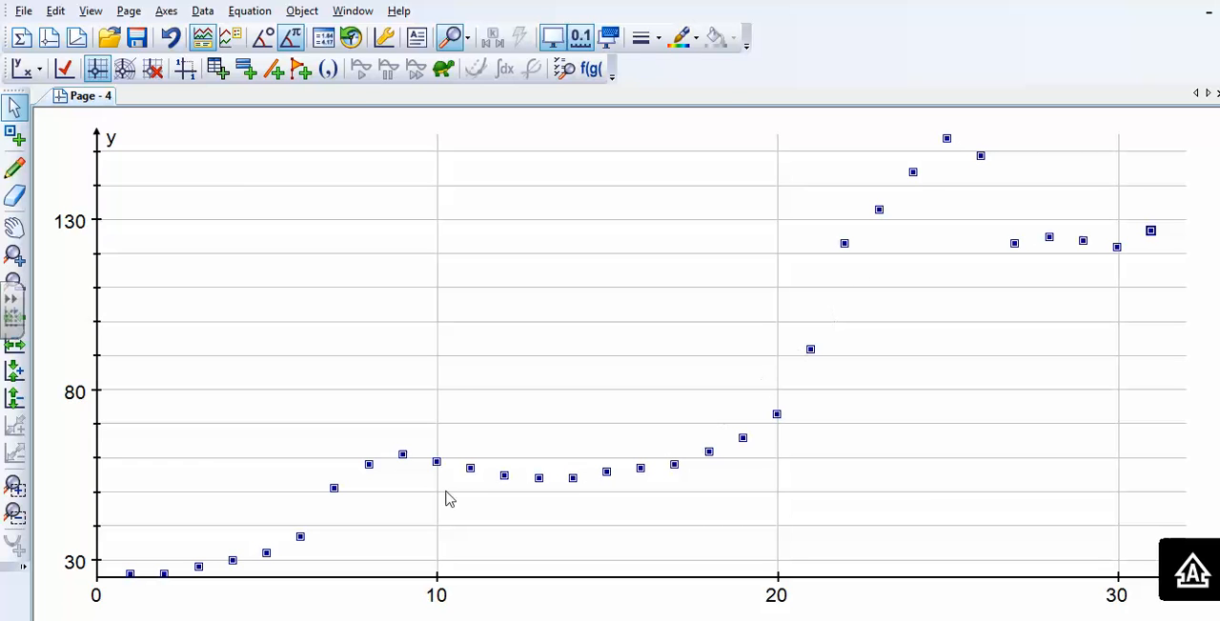
left_click(297, 386)
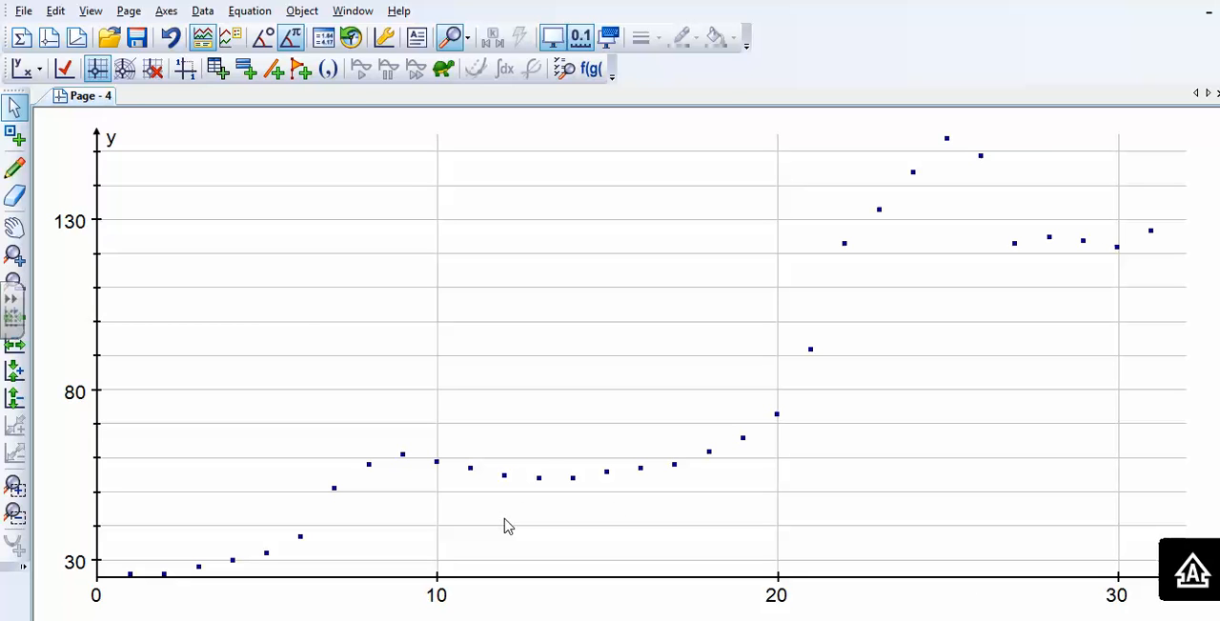
left_click(404, 455)
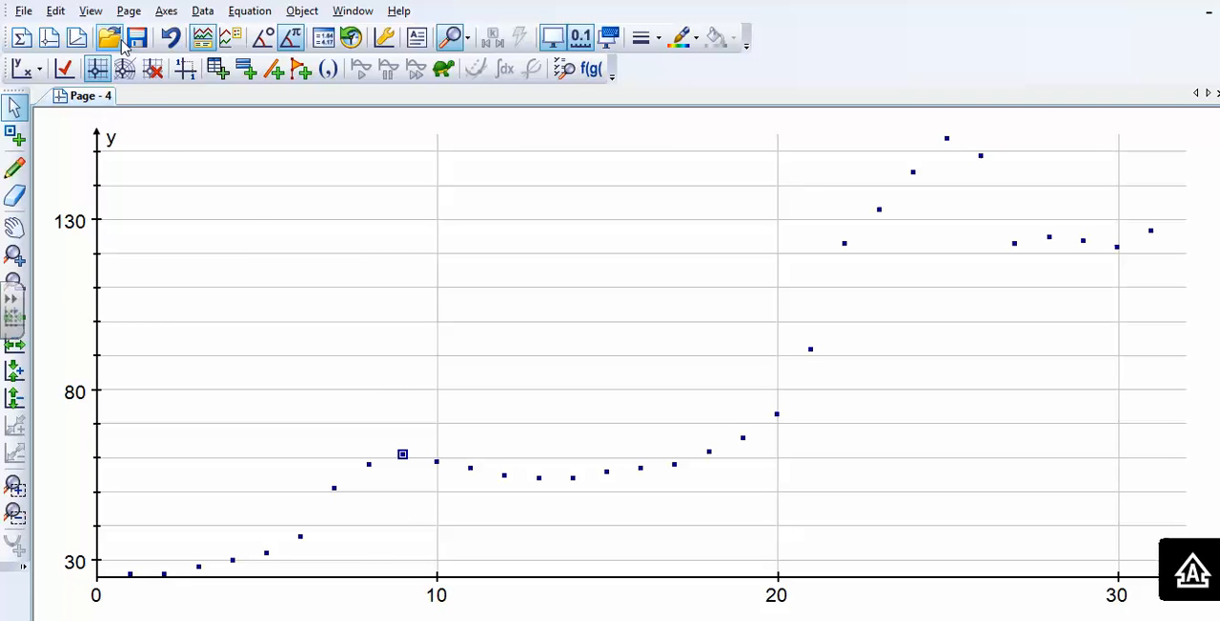
left_click(91, 12)
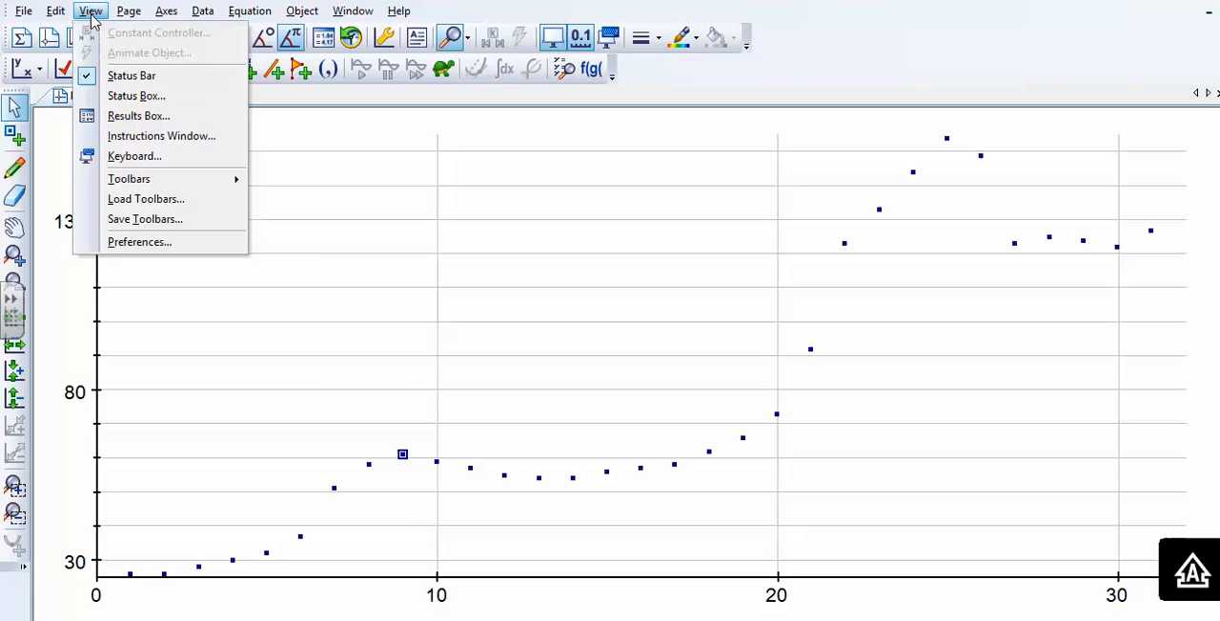
left_click(138, 115)
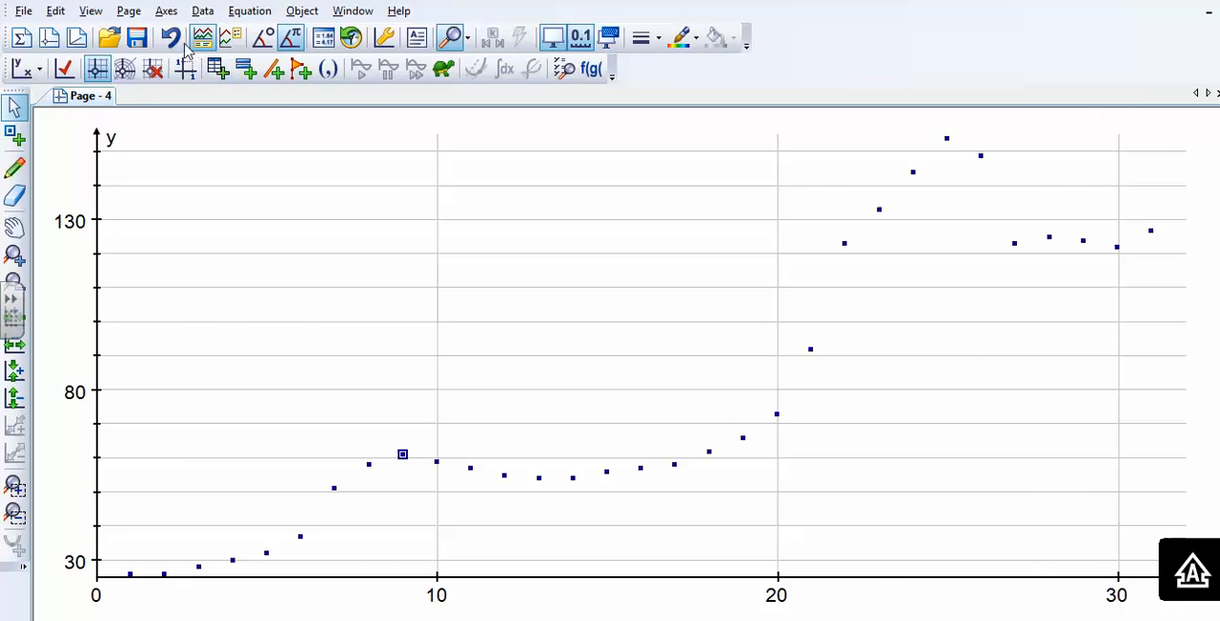
left_click(91, 10)
left_click(143, 96)
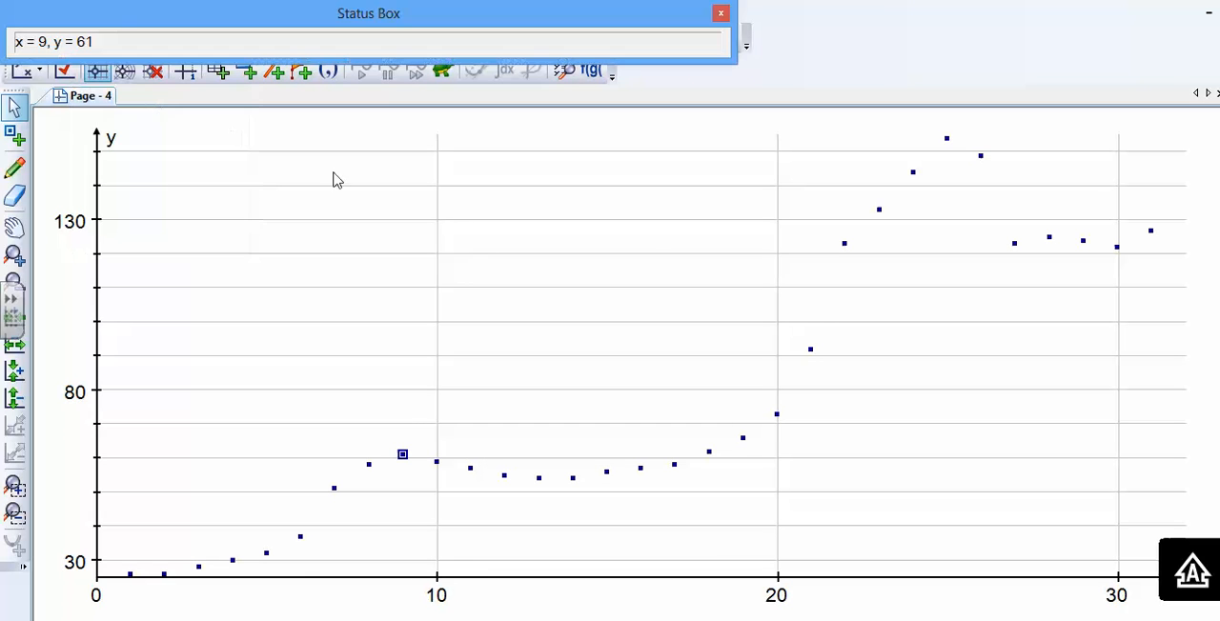
left_click_drag(277, 26, 347, 71)
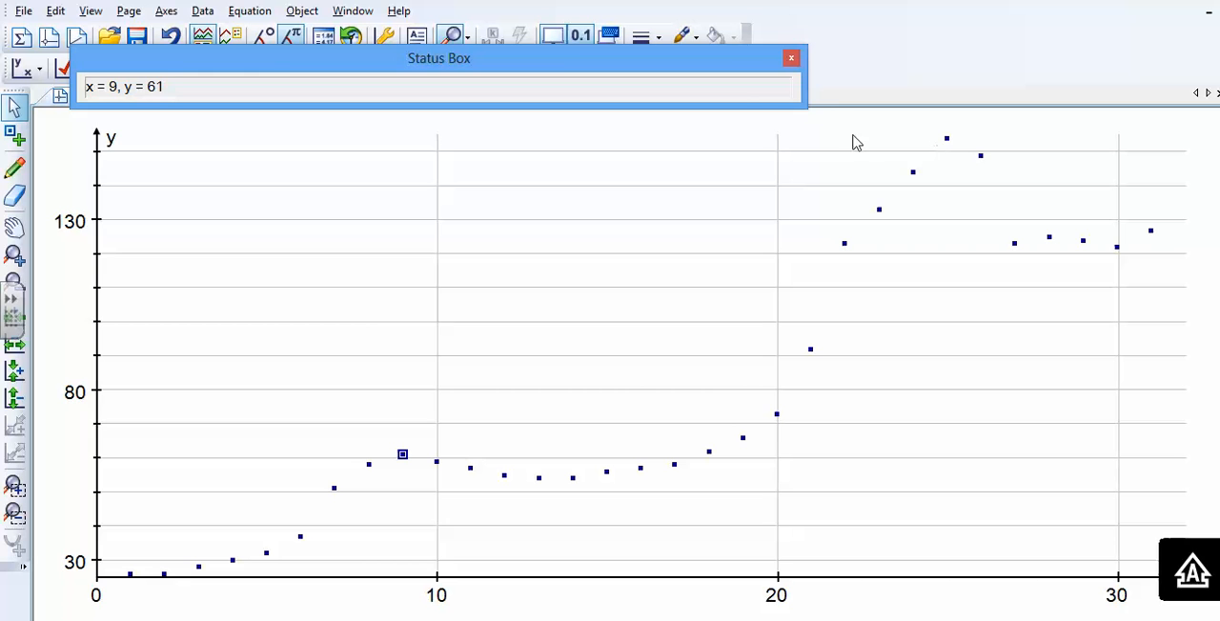
left_click(790, 60)
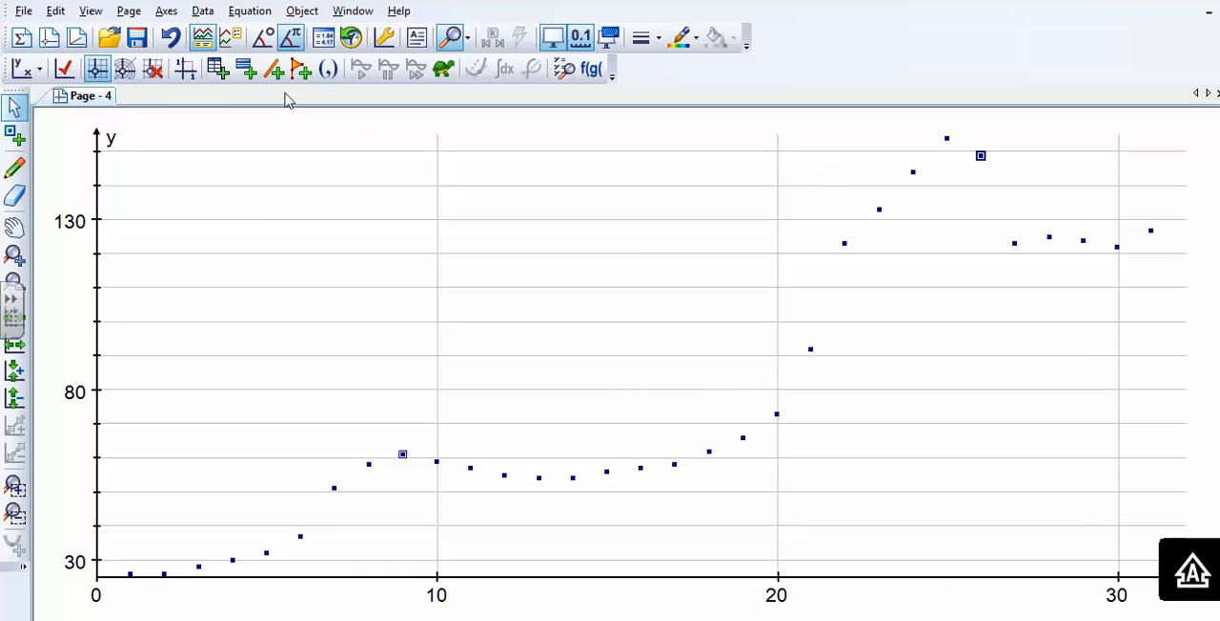
- View the Status Box for the two selected data points at years 9 and 26, then close it and clear the selection
left_click(91, 11)
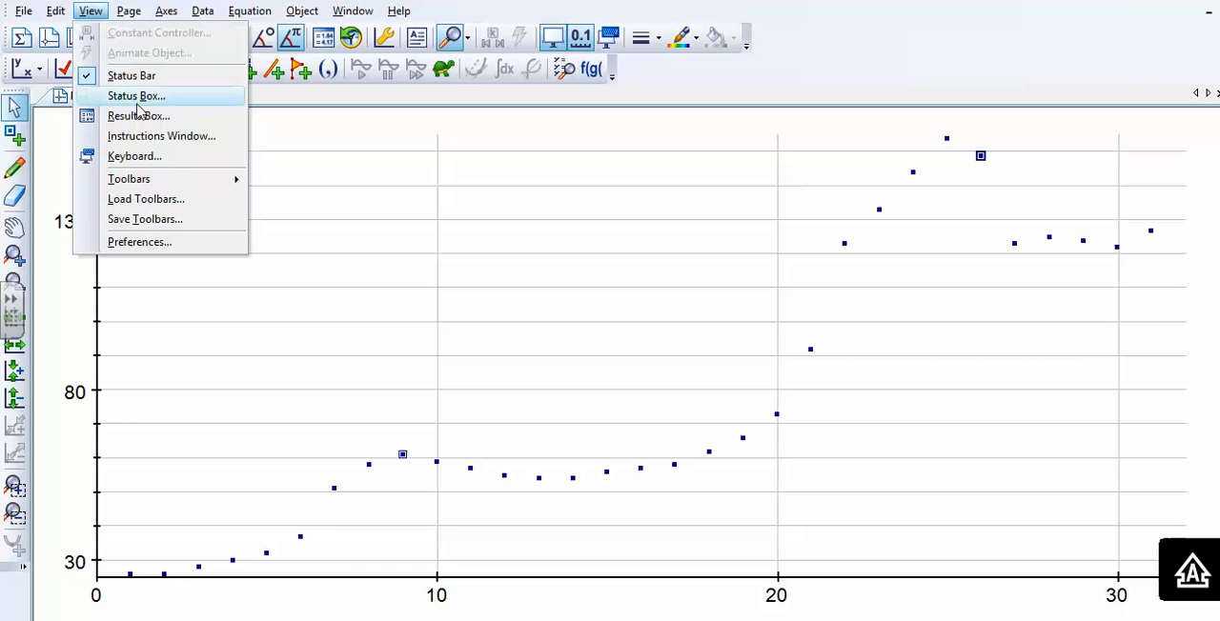
left_click(112, 94)
left_click_drag(449, 13, 612, 88)
left_click(884, 90)
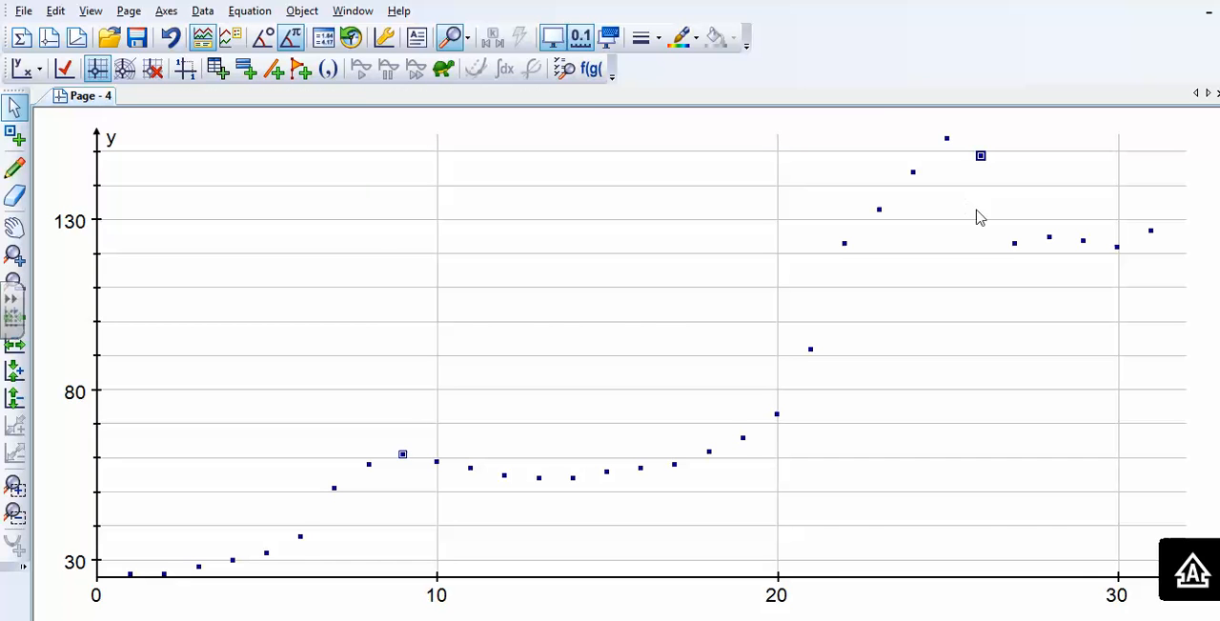
left_click(1151, 232)
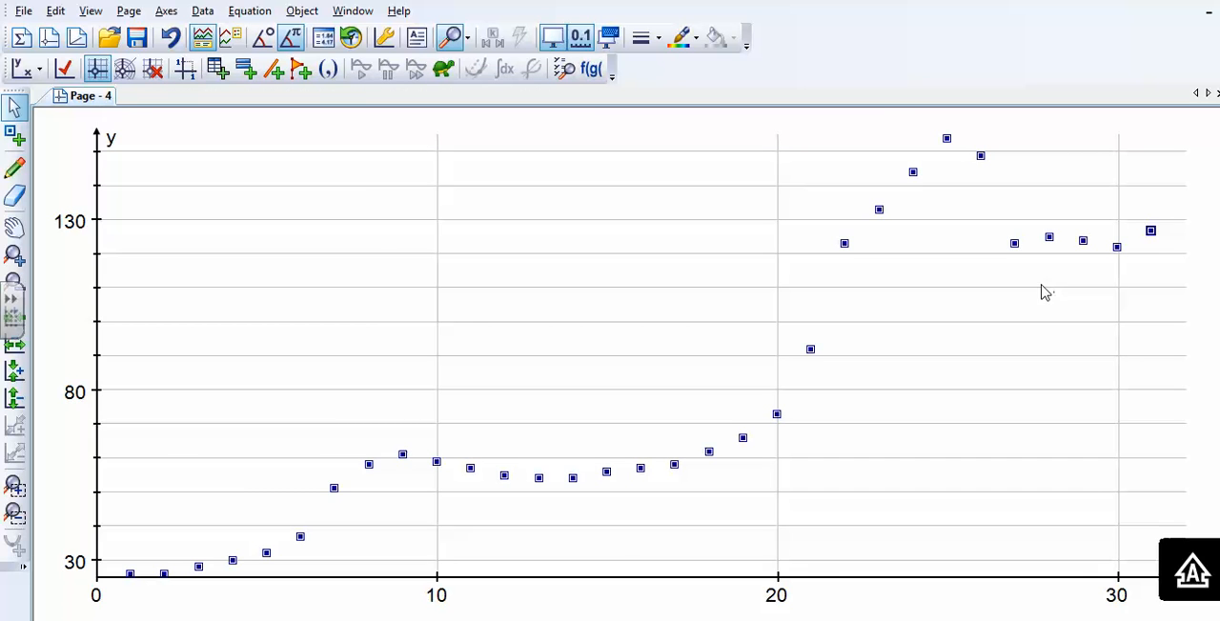
left_click(1133, 282)
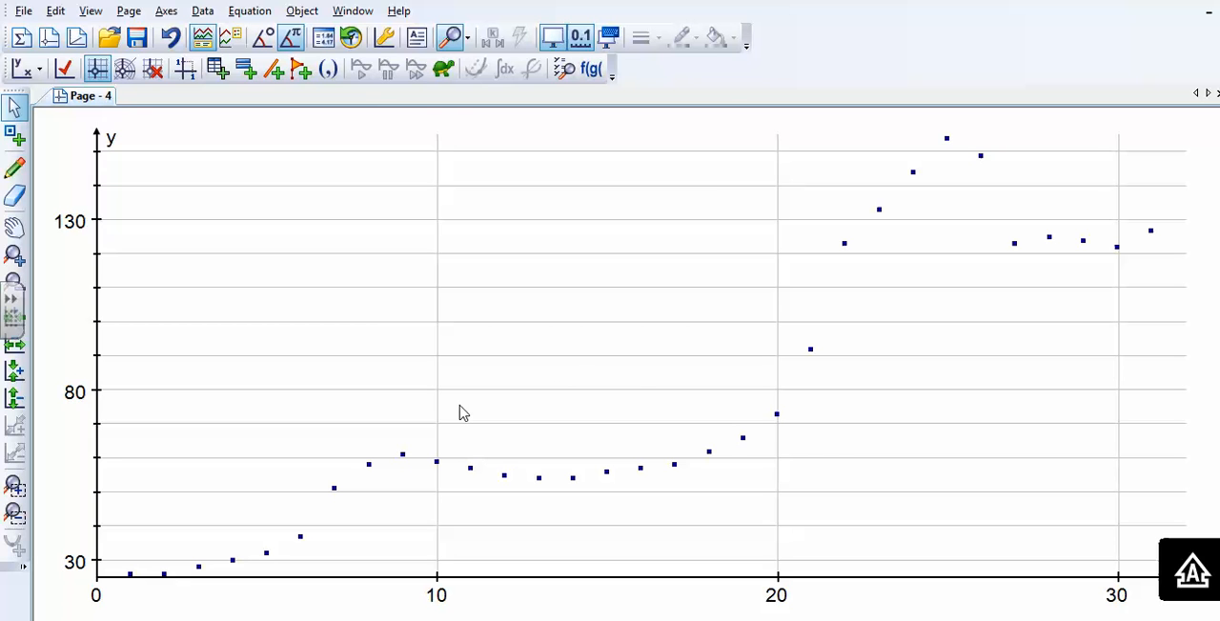
- Start a new equation and enter the piecewise function y=ax²+bx+c, dsin(h(x+k))+l, mx+p
key("Return")
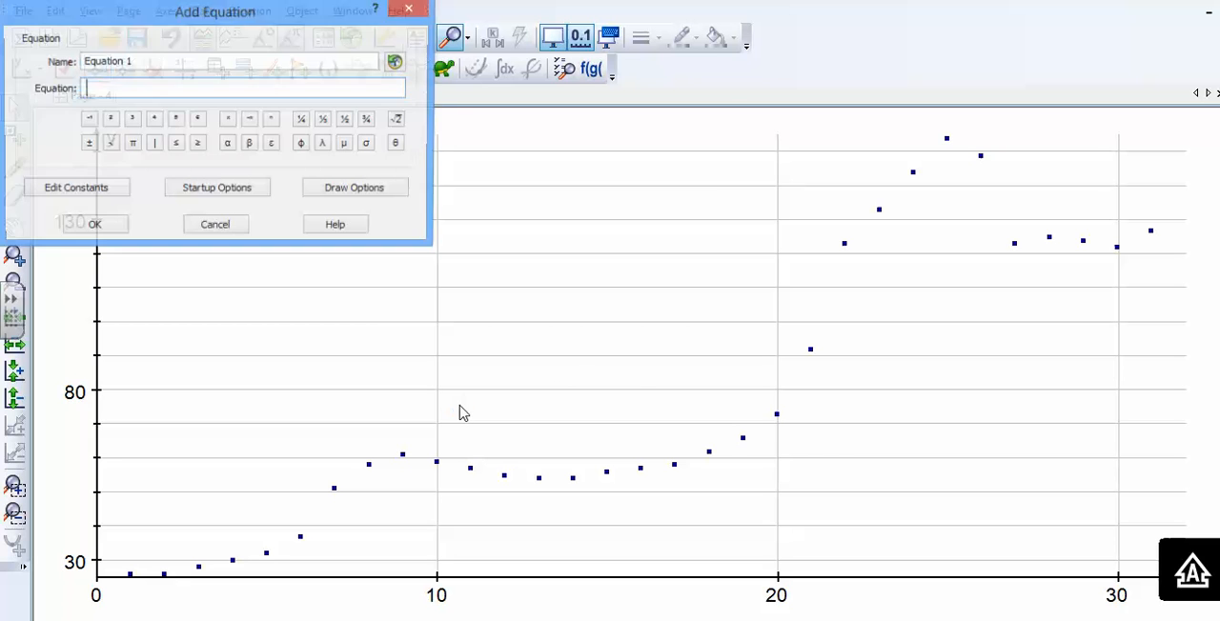
type("y+")
key("BackSpace")
type("=a")
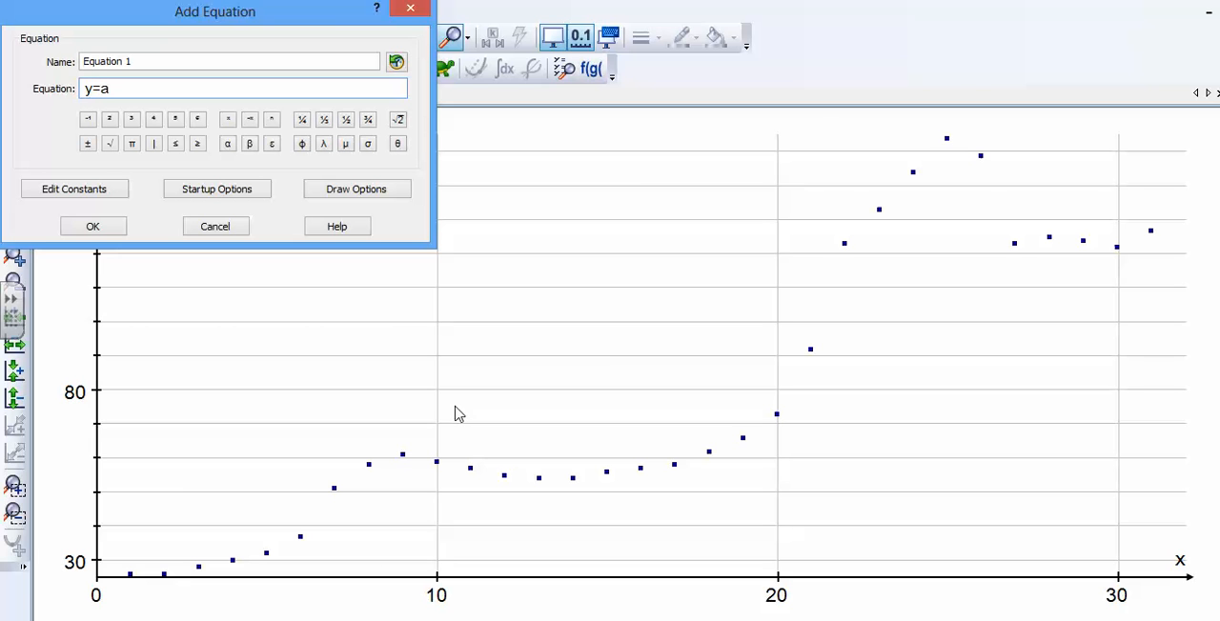
type("x²+bx+c, dsin(h(x+k))+l, mx+p")
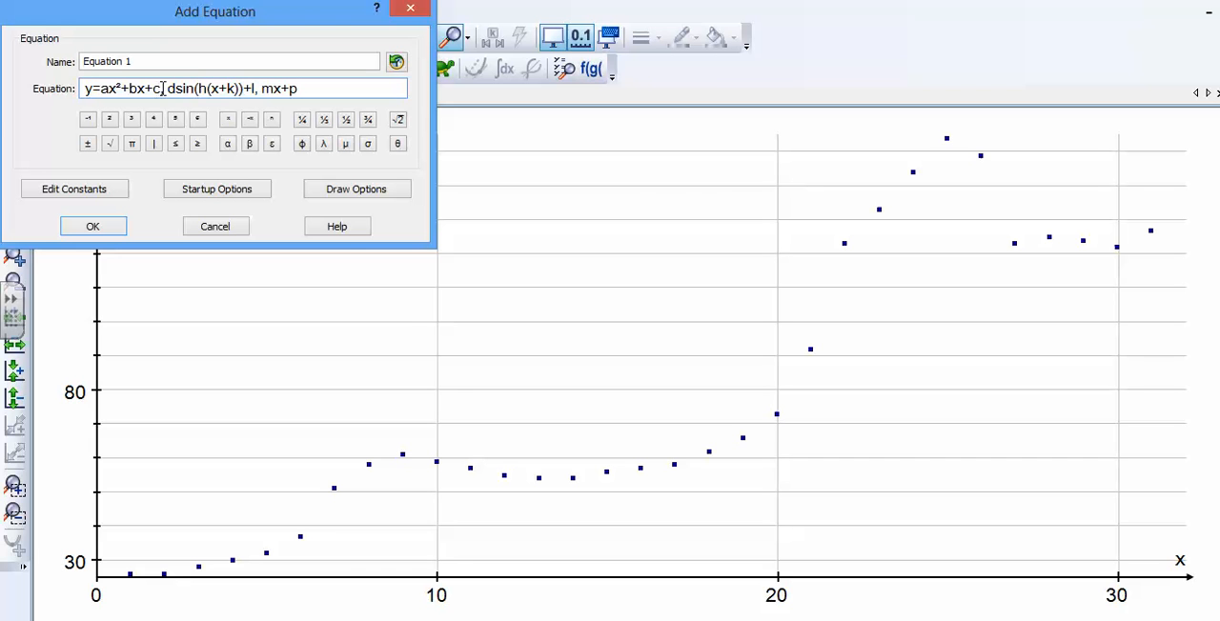
left_click_drag(165, 87, 310, 90)
left_click_drag(144, 88, 166, 90)
double_click(165, 90)
left_click(260, 89)
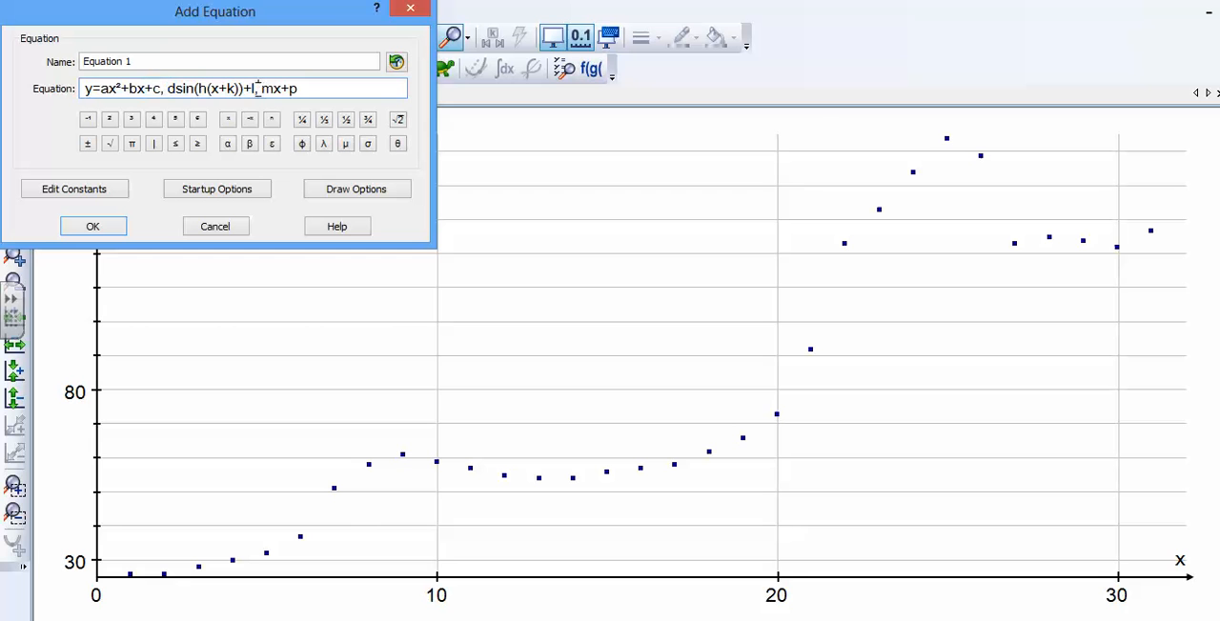
double_click(232, 87)
left_click_drag(301, 95, 97, 95)
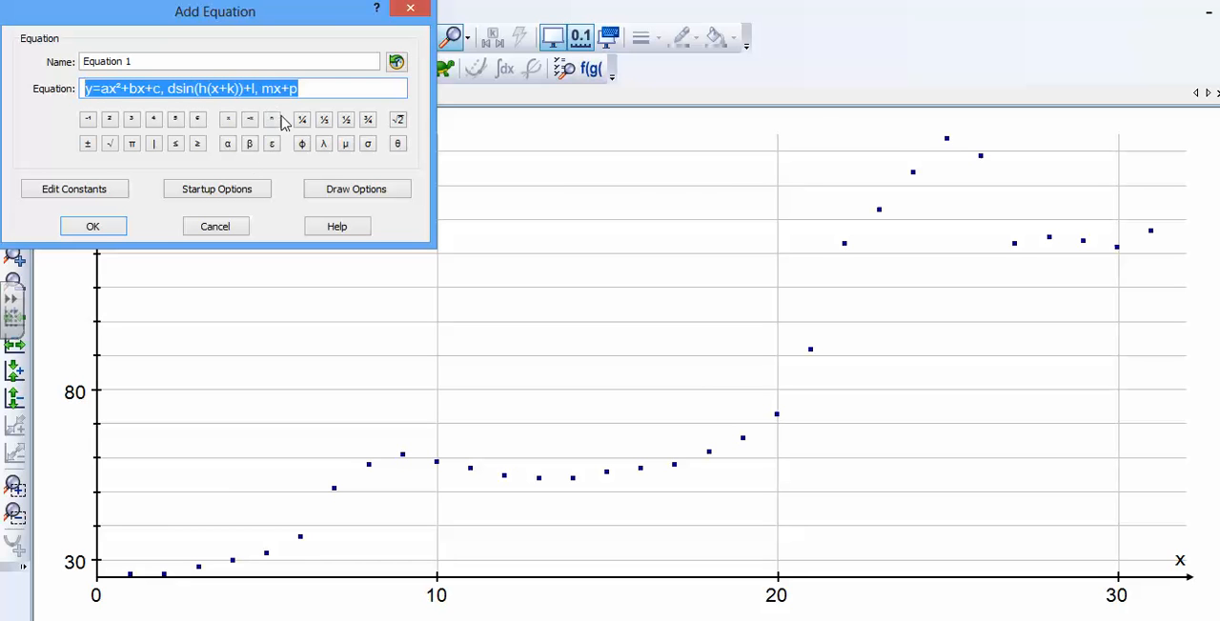
- Set the piecewise equation's boundary x-values to 0, 10, 27 and 31, and plot the function
left_click(218, 189)
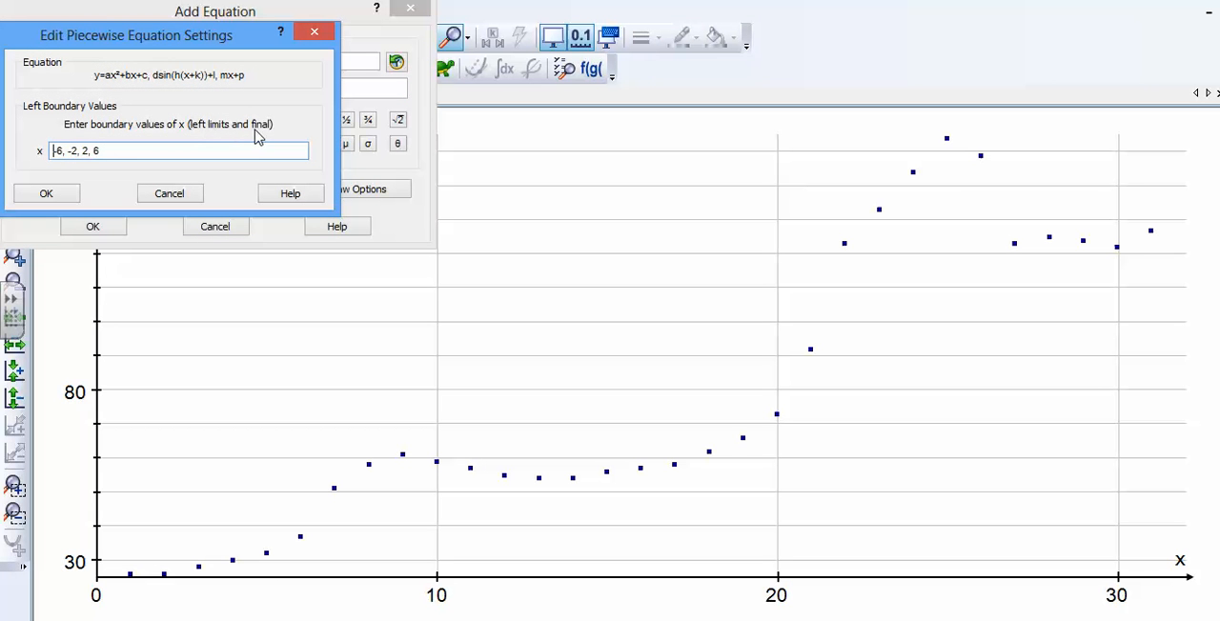
left_click_drag(108, 149, 7, 139)
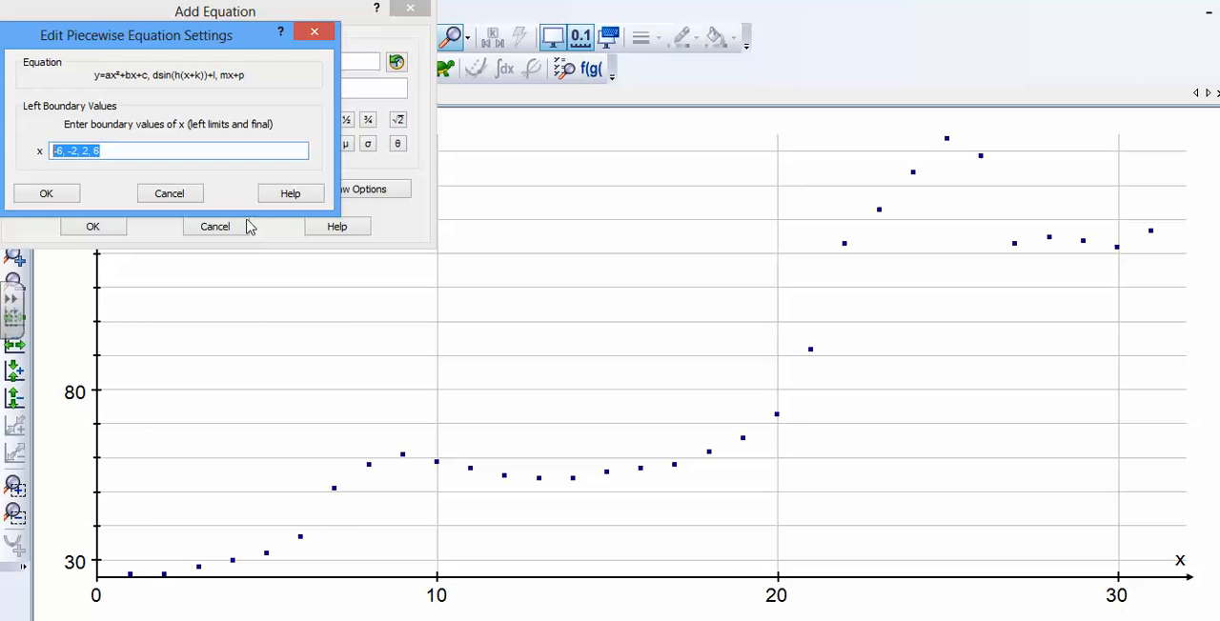
type("0,10")
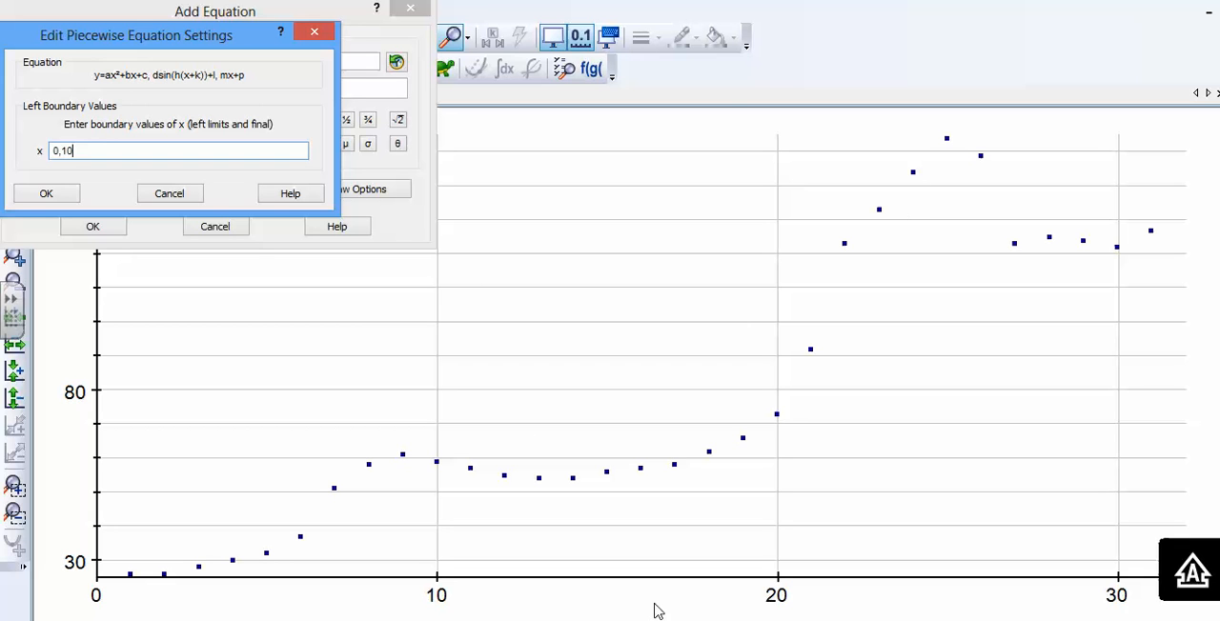
type(",27,31")
left_click(69, 196)
left_click(109, 227)
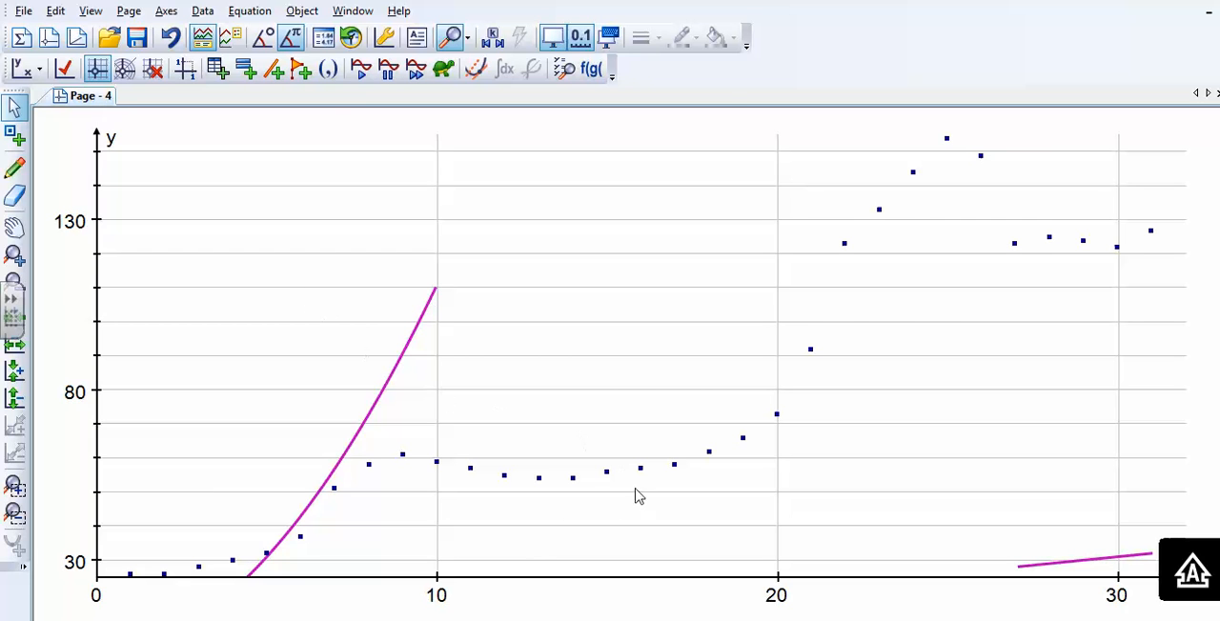
- Display the key listing the piecewise equation beneath the graph
left_click(98, 13)
left_click(98, 14)
left_click(169, 12)
left_click(223, 184)
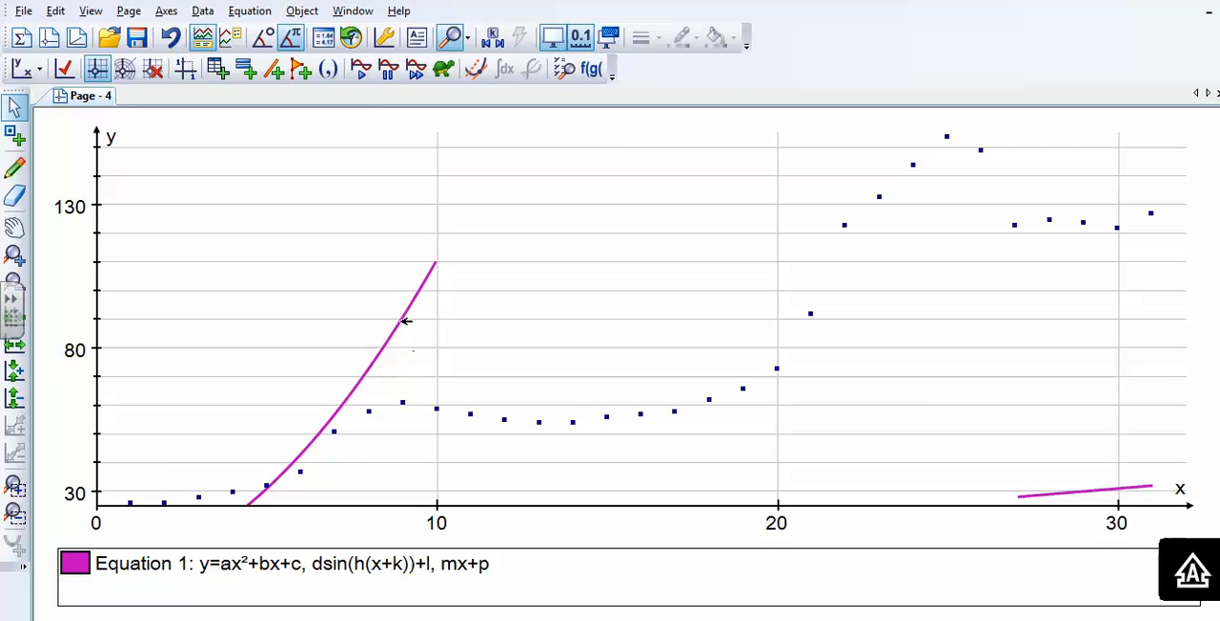
- Add a text box for the piecewise curve with detailed object text showing its constants, removing the "Equation 1:" label
left_click(407, 322)
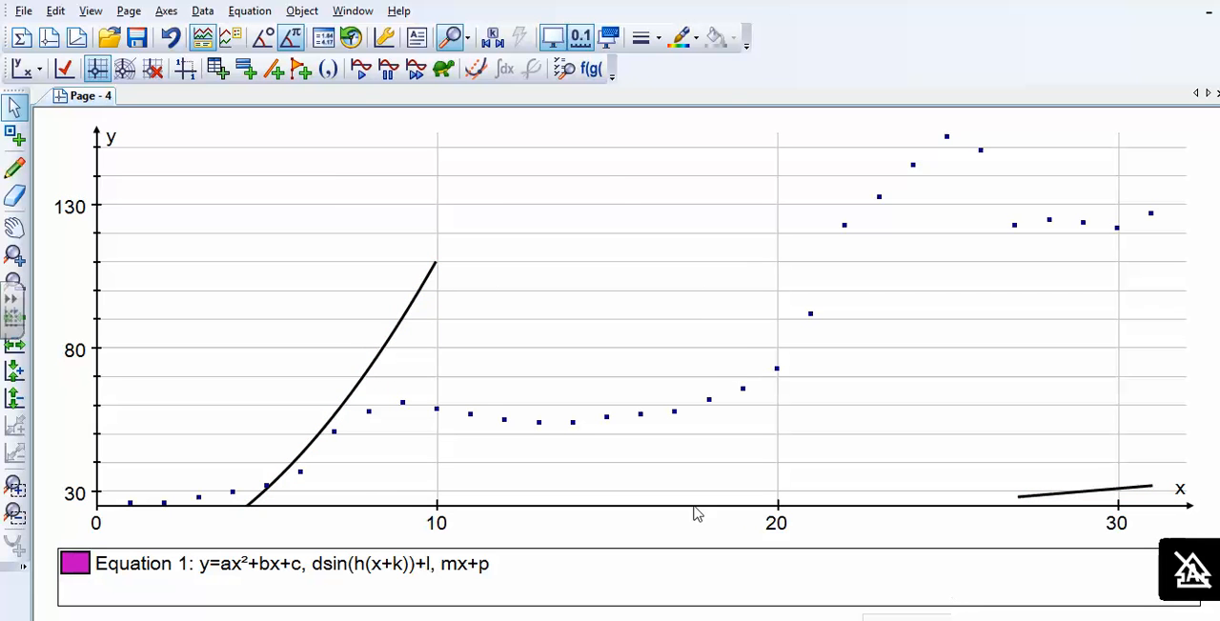
right_click(413, 305)
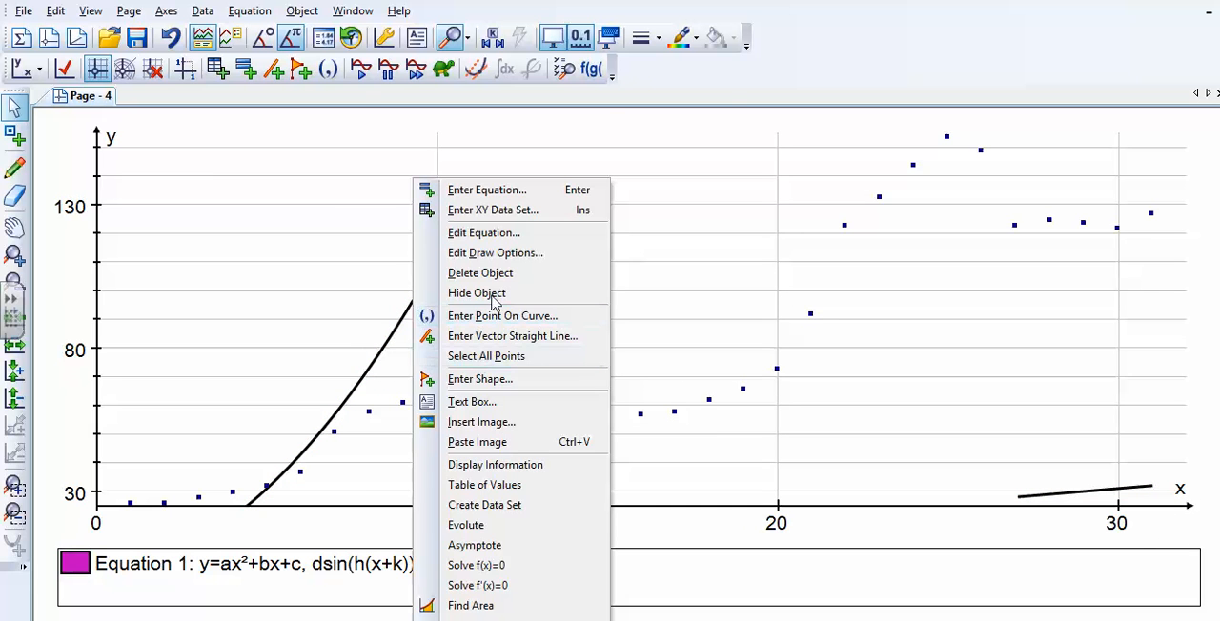
left_click(488, 402)
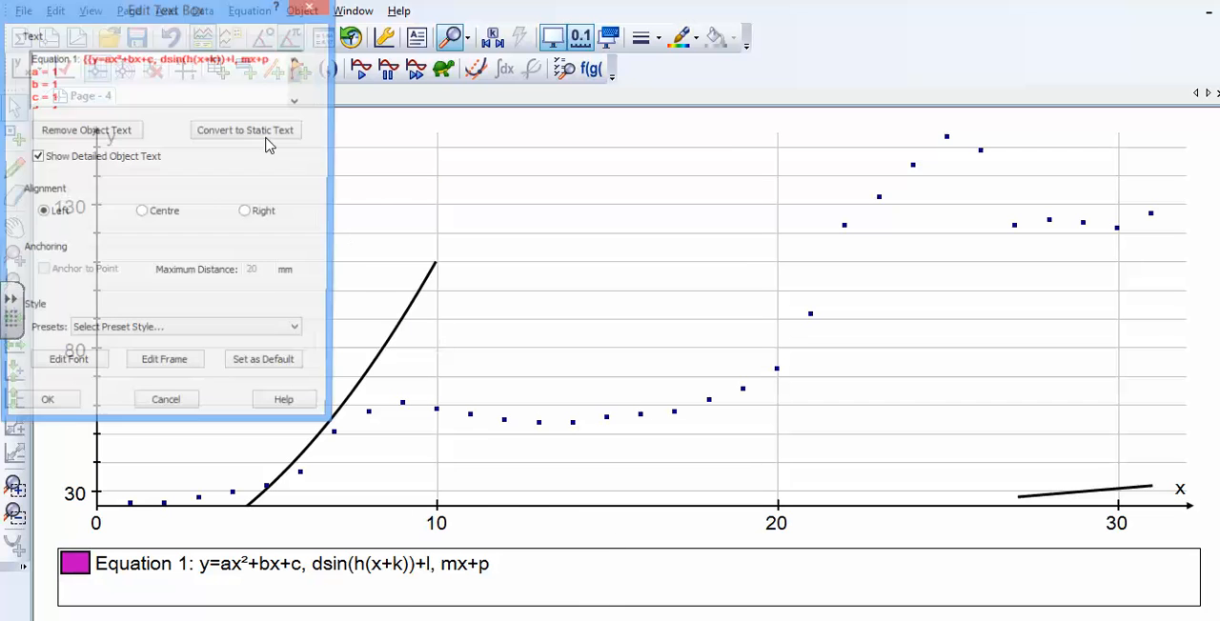
left_click_drag(79, 59, 11, 60)
key("Delete")
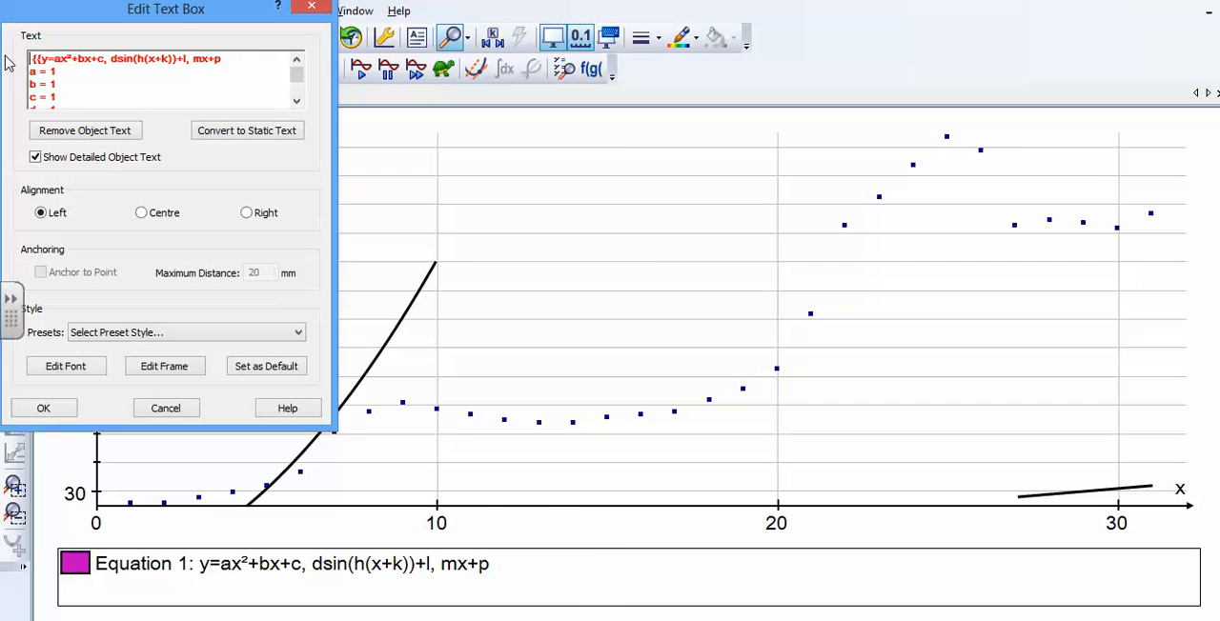
left_click(43, 407)
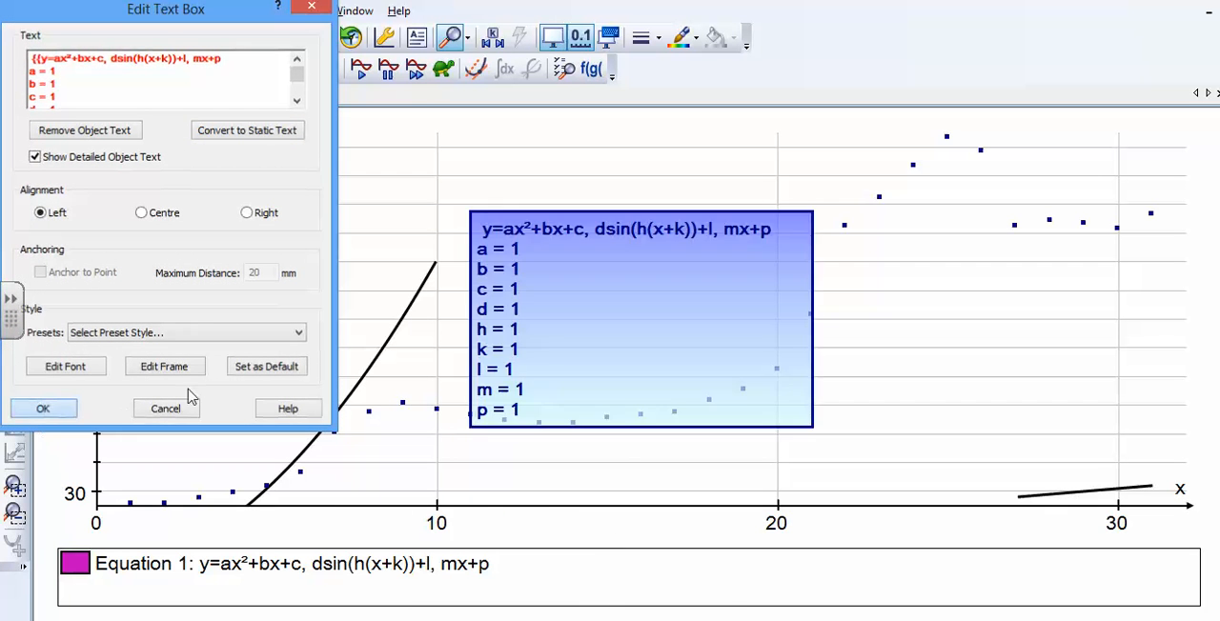
- Move the constants text box into the empty area above the middle data points, between about x = 11 and x = 21
left_click_drag(574, 311, 614, 290)
left_click_drag(726, 369, 920, 396)
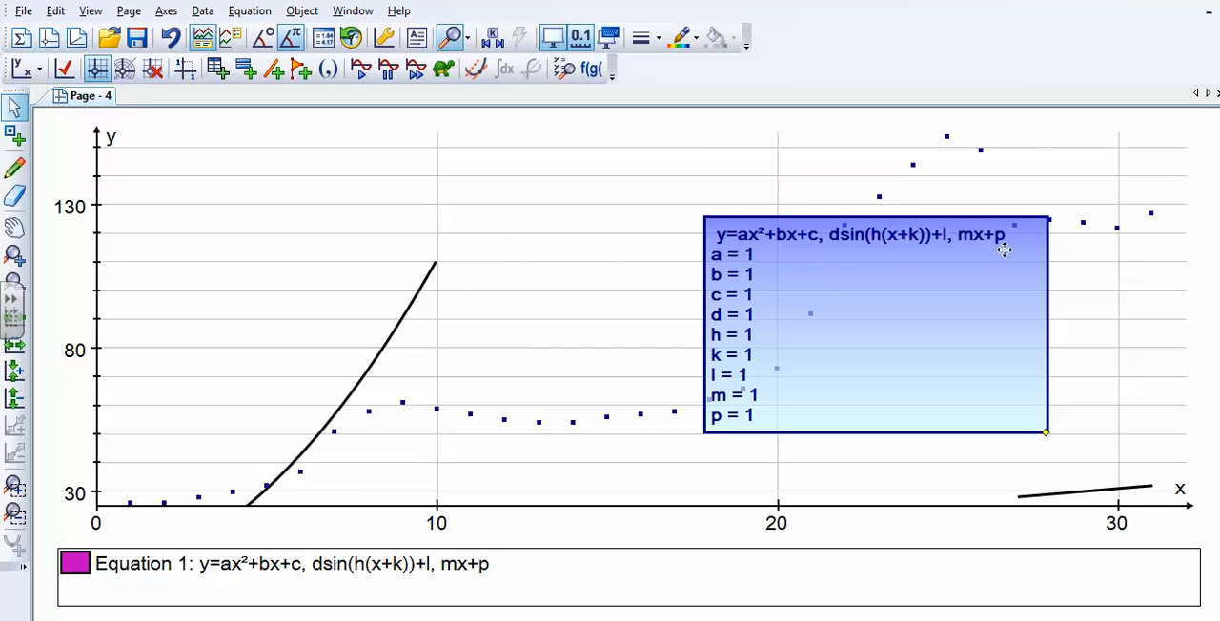
left_click_drag(790, 328, 563, 252)
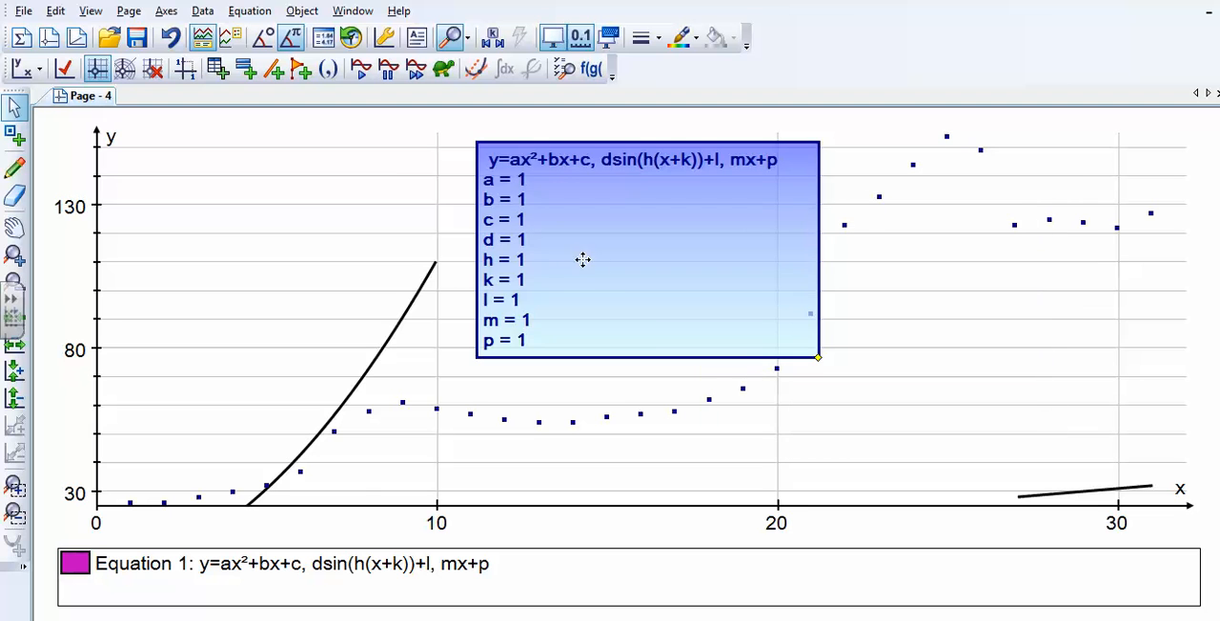